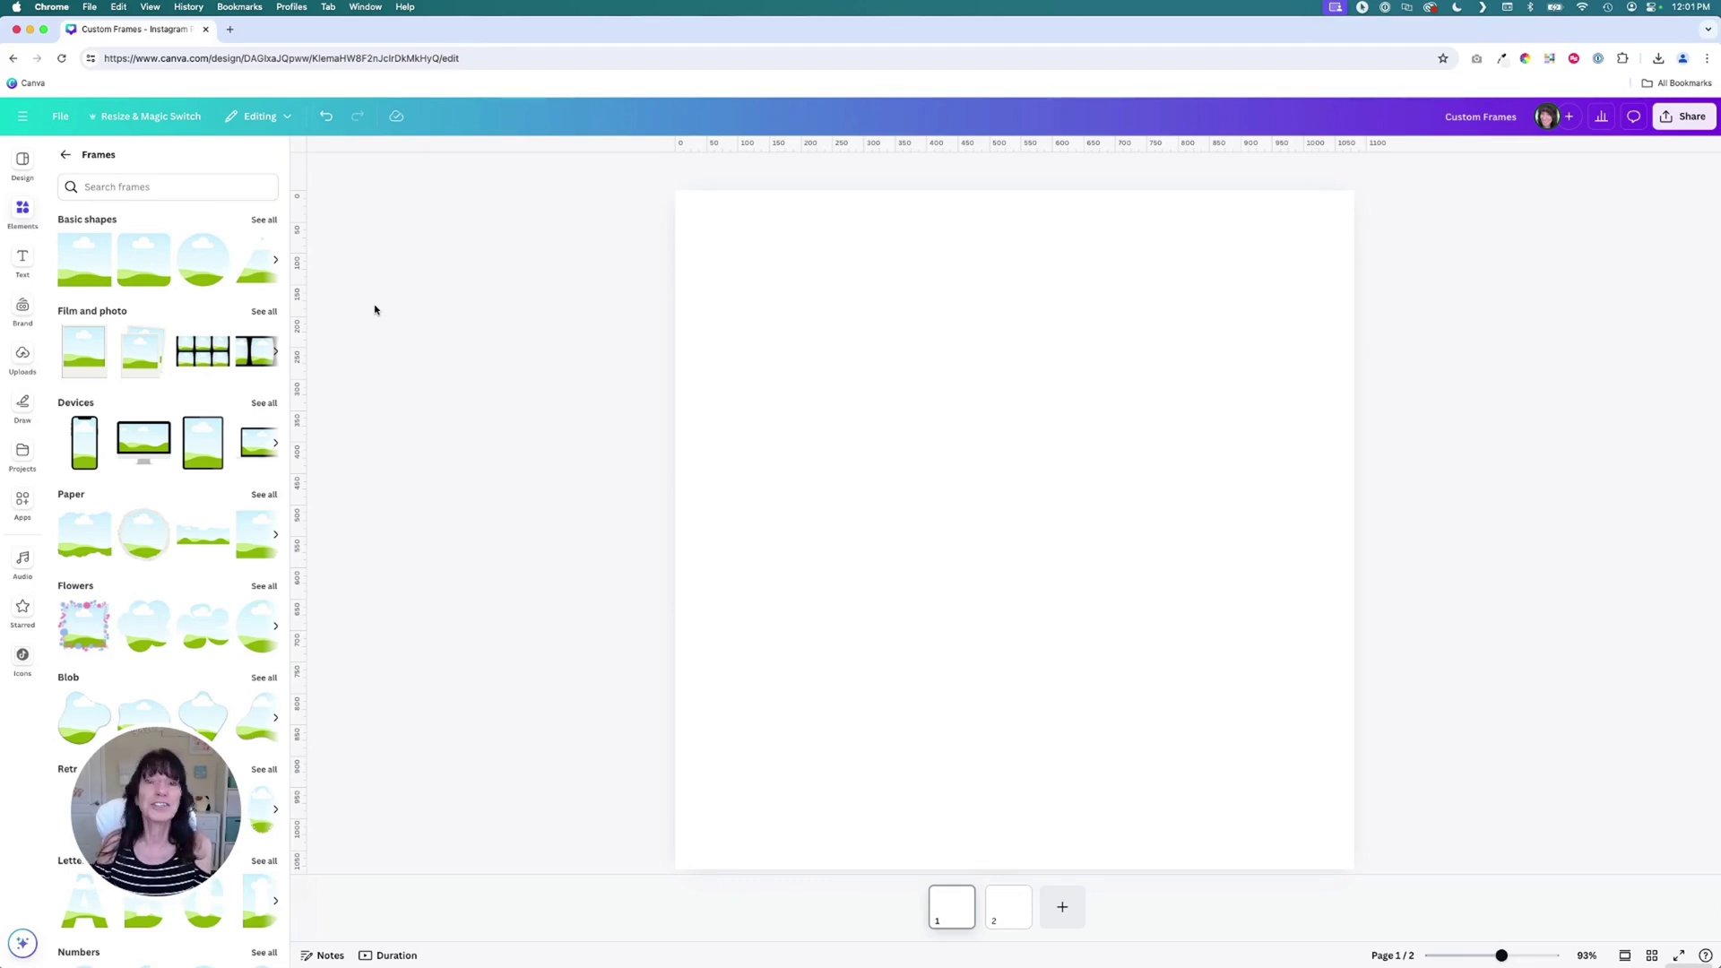
Go back from the Frames collection to the Elements home panel.
click(372, 288)
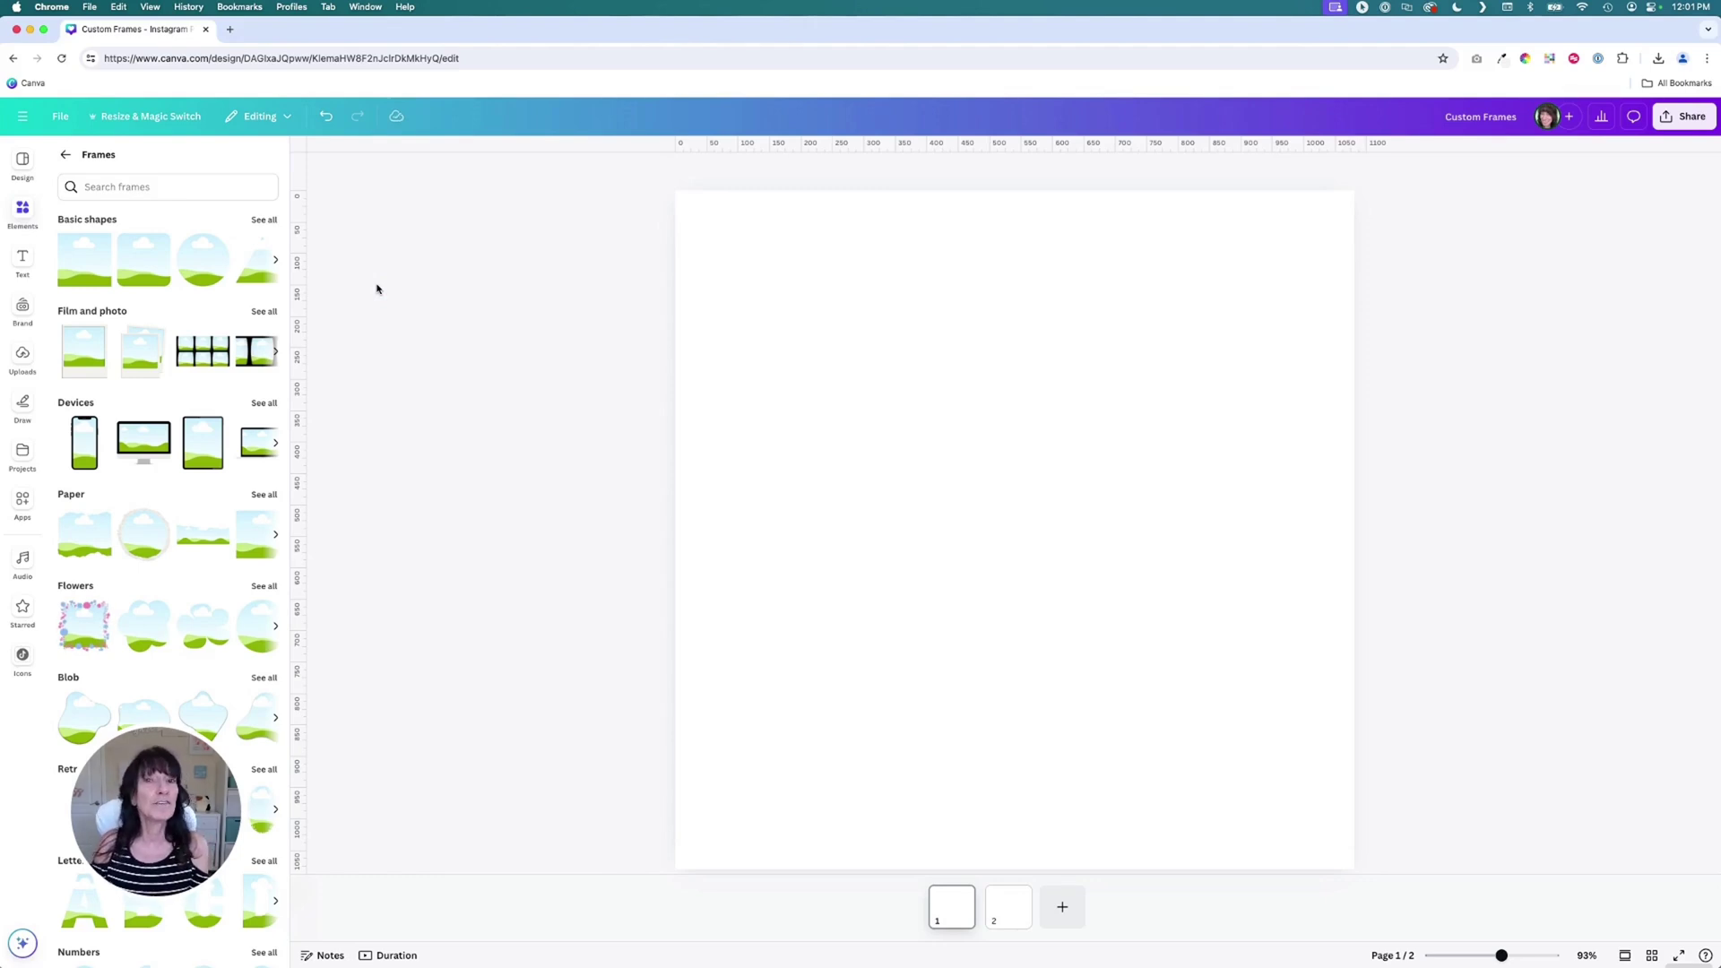
click(378, 287)
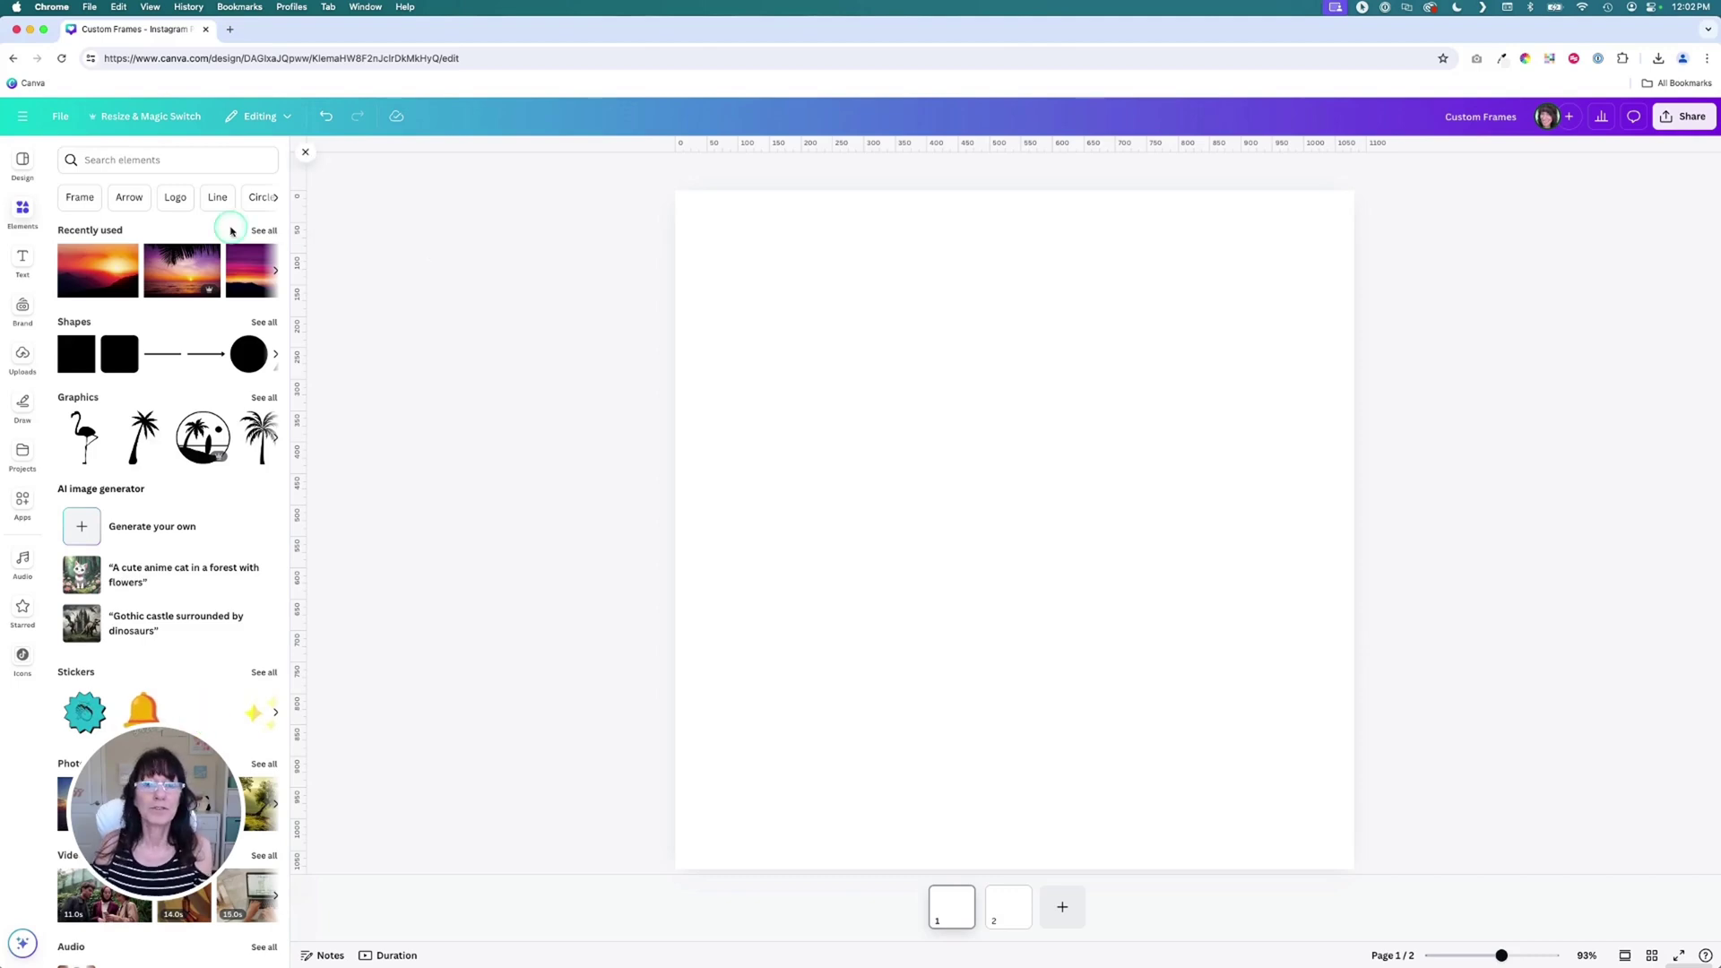
Search Elements for palm tree graphics and filter the results to black.
click(105, 161)
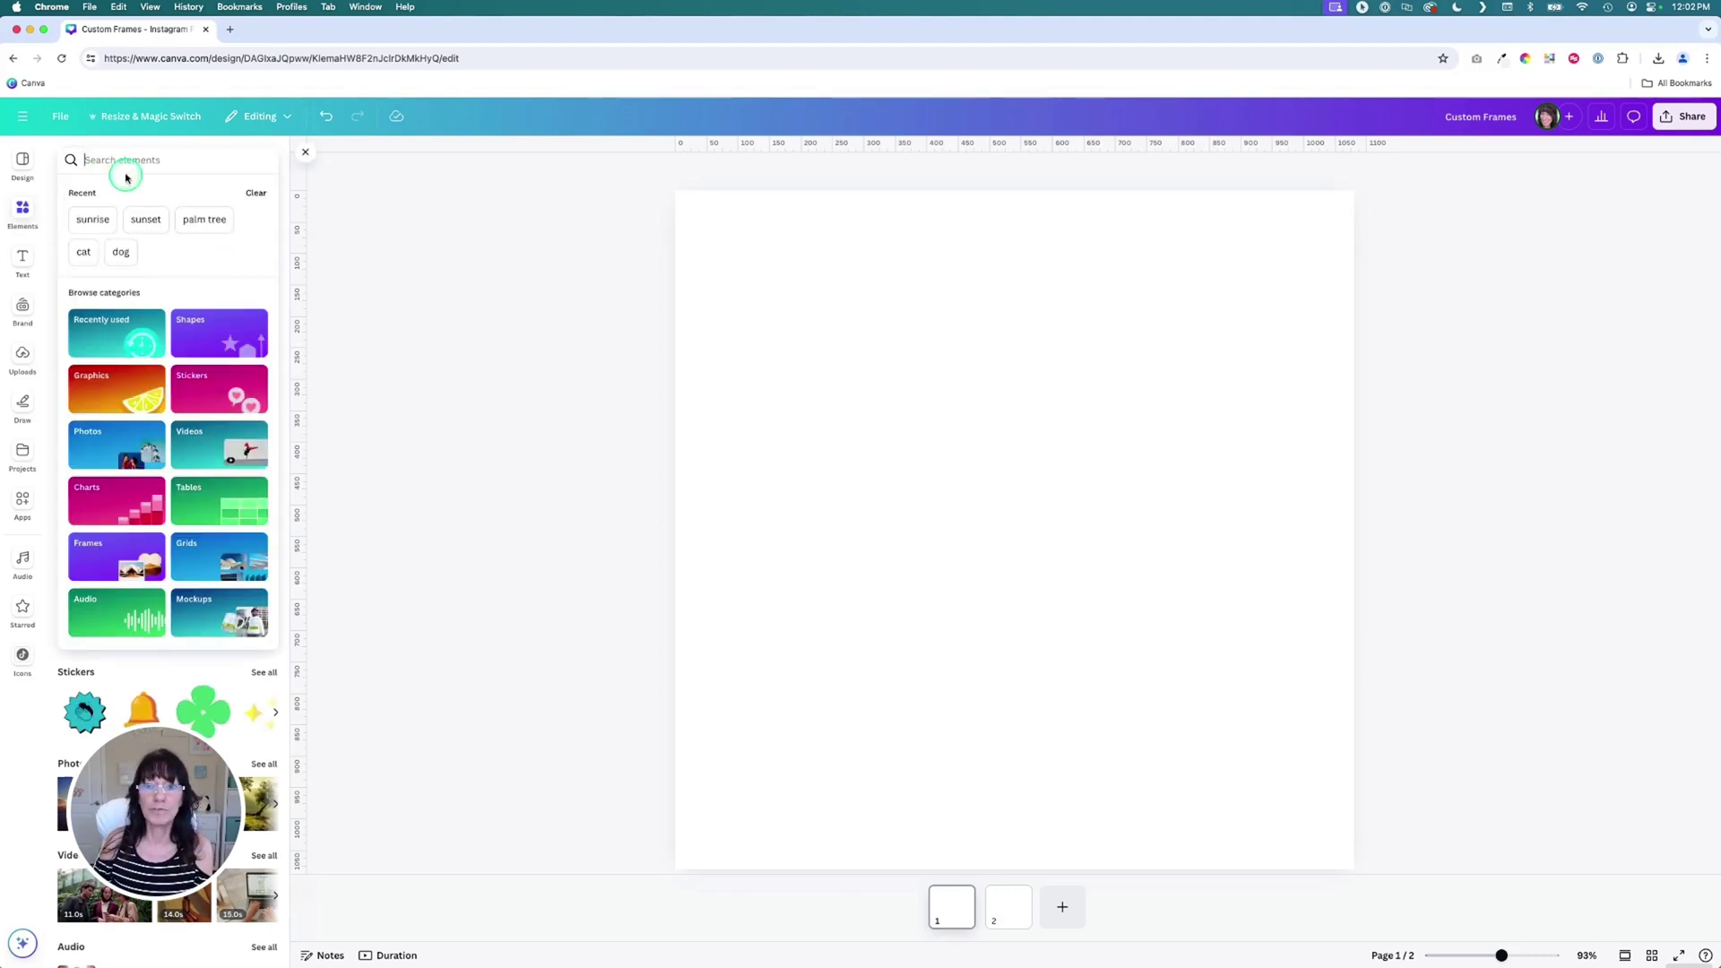
click(204, 220)
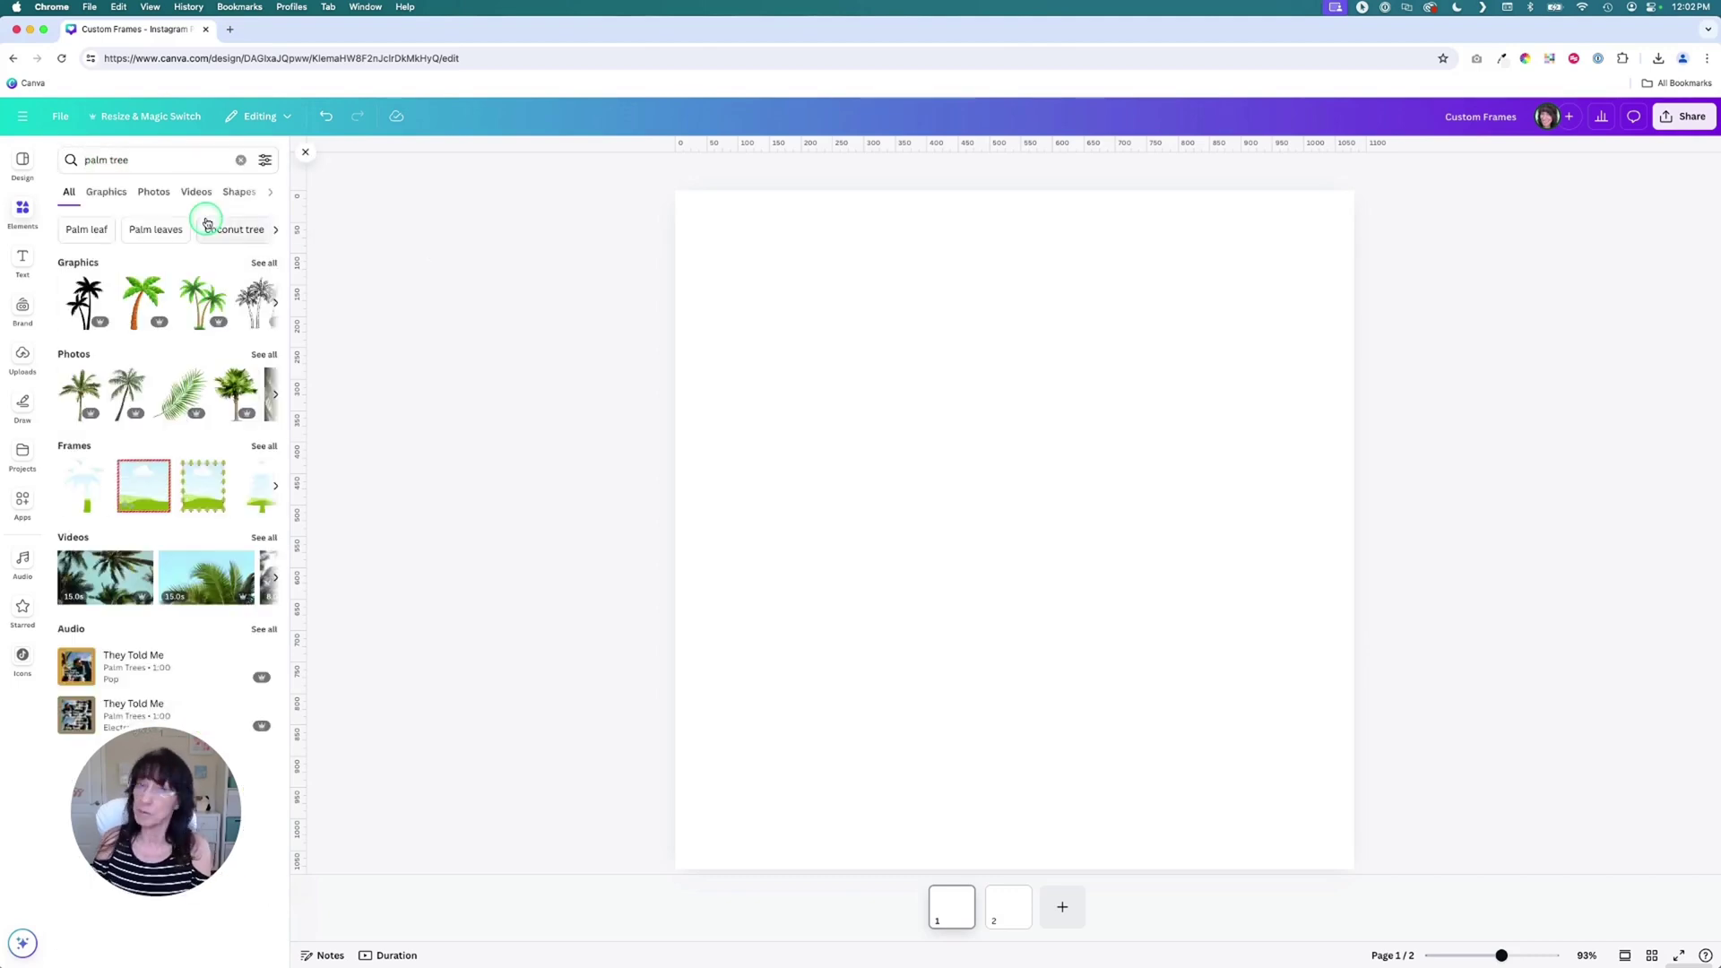
click(105, 197)
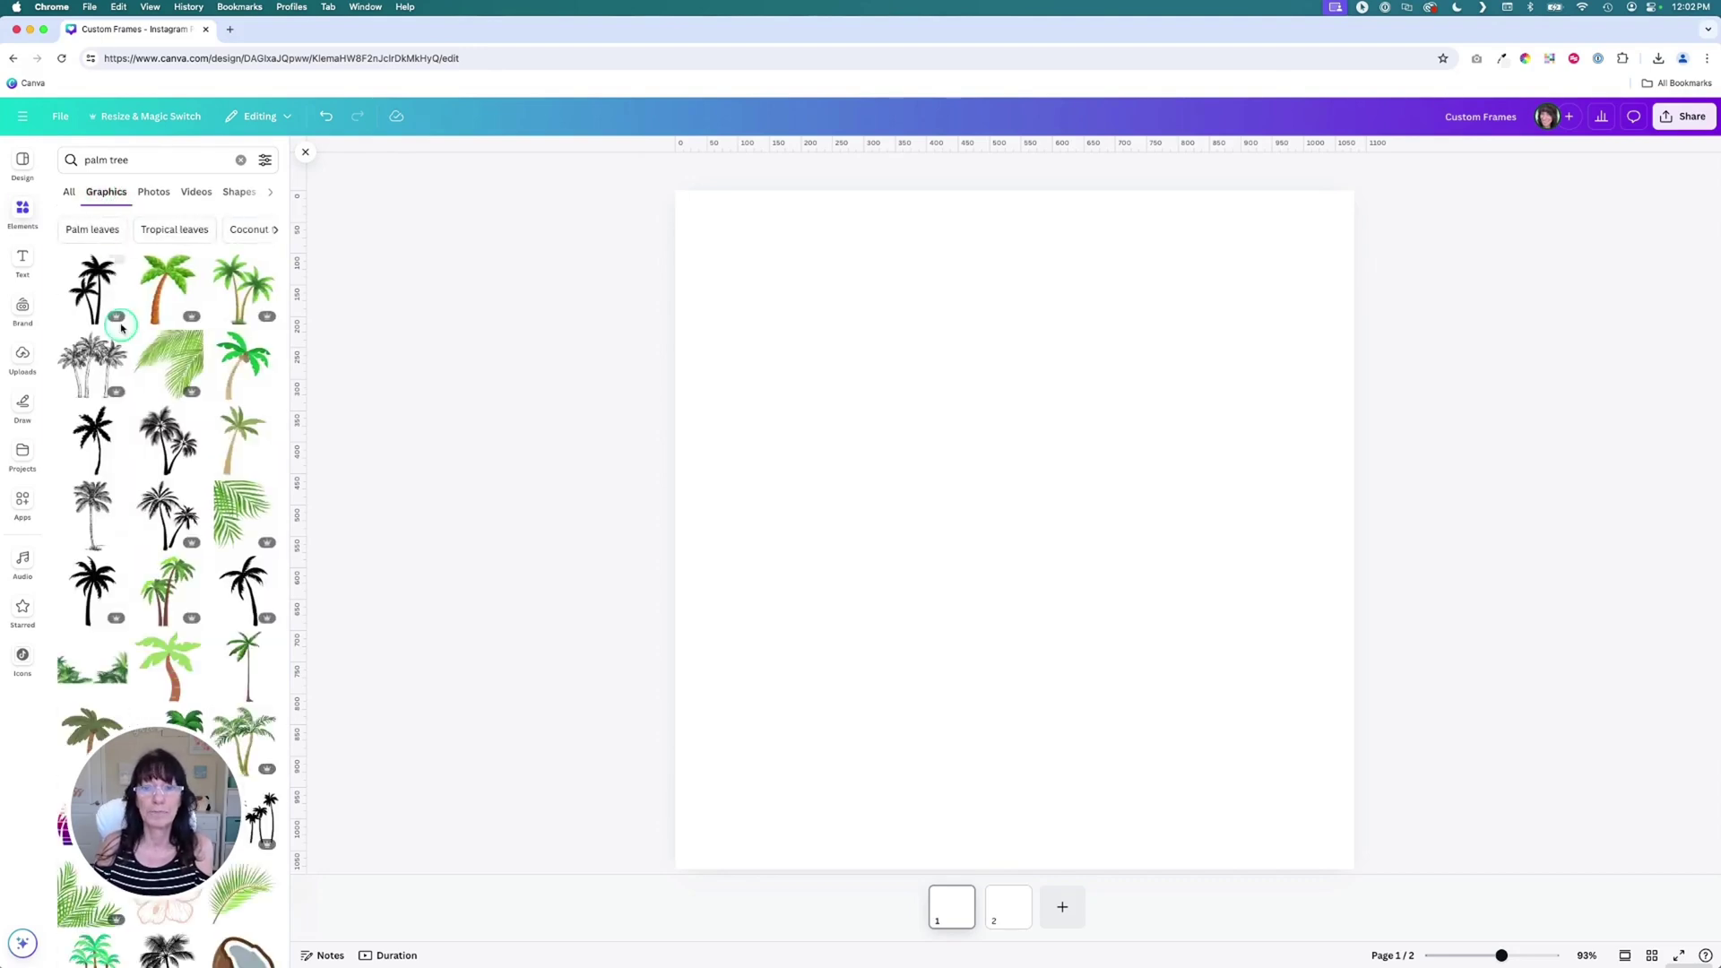
click(166, 418)
scroll(166, 418, down, 5)
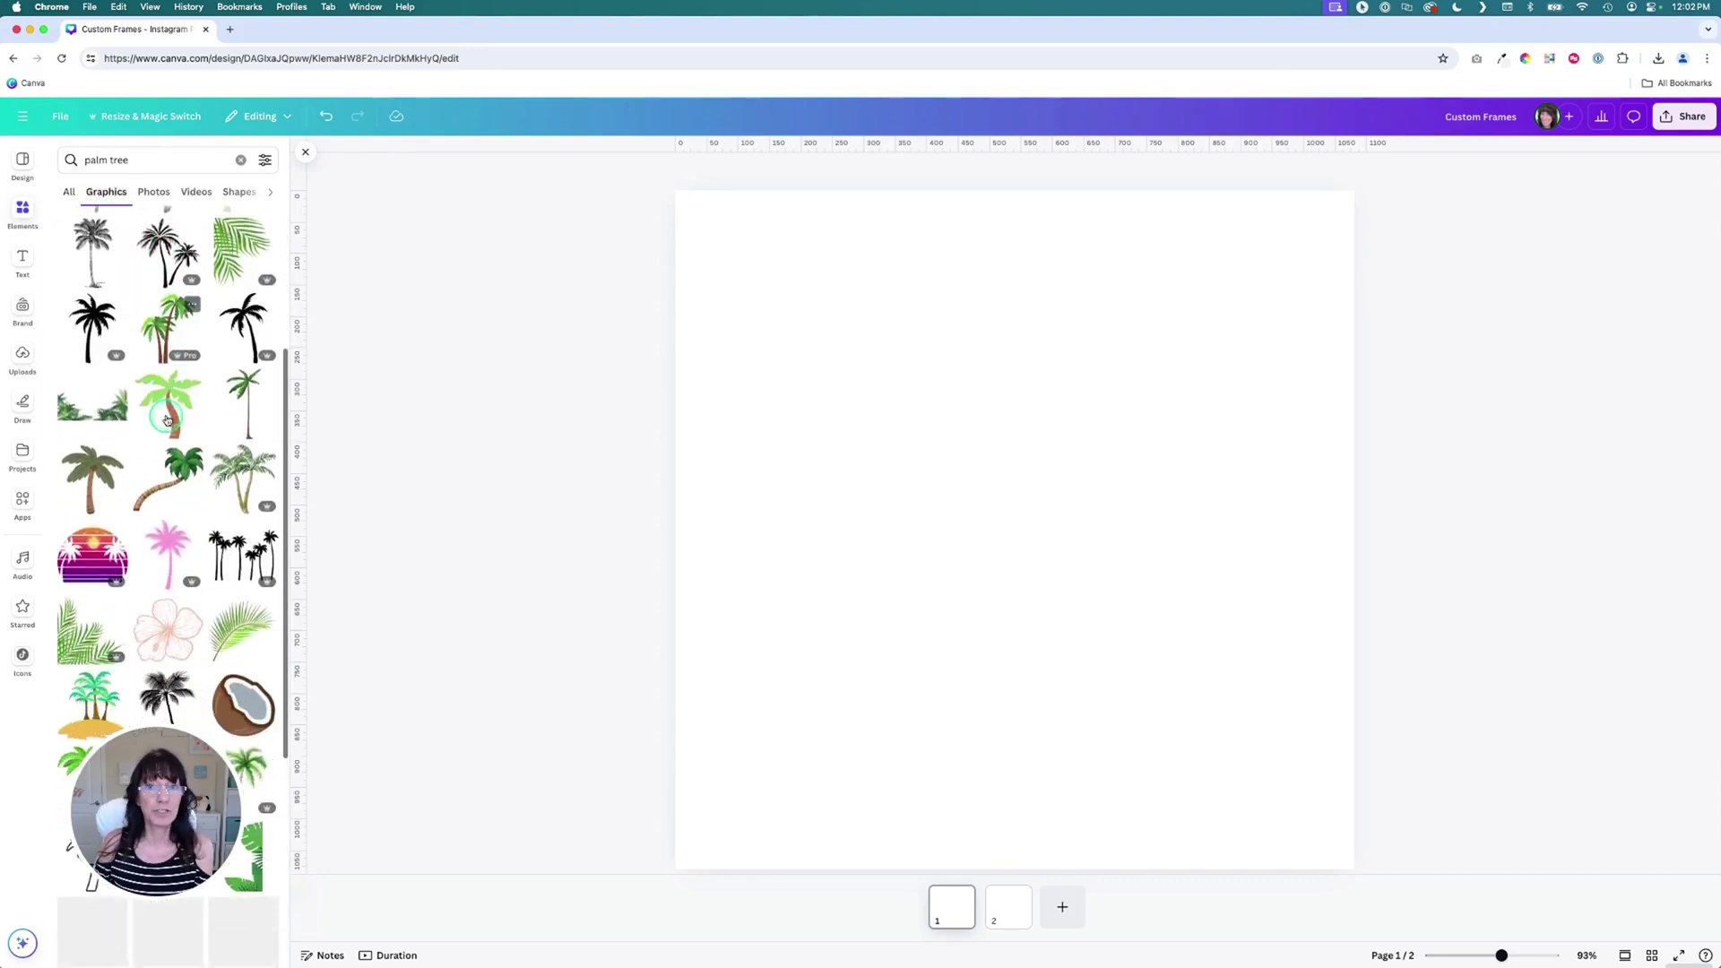
scroll(166, 419, up, 5)
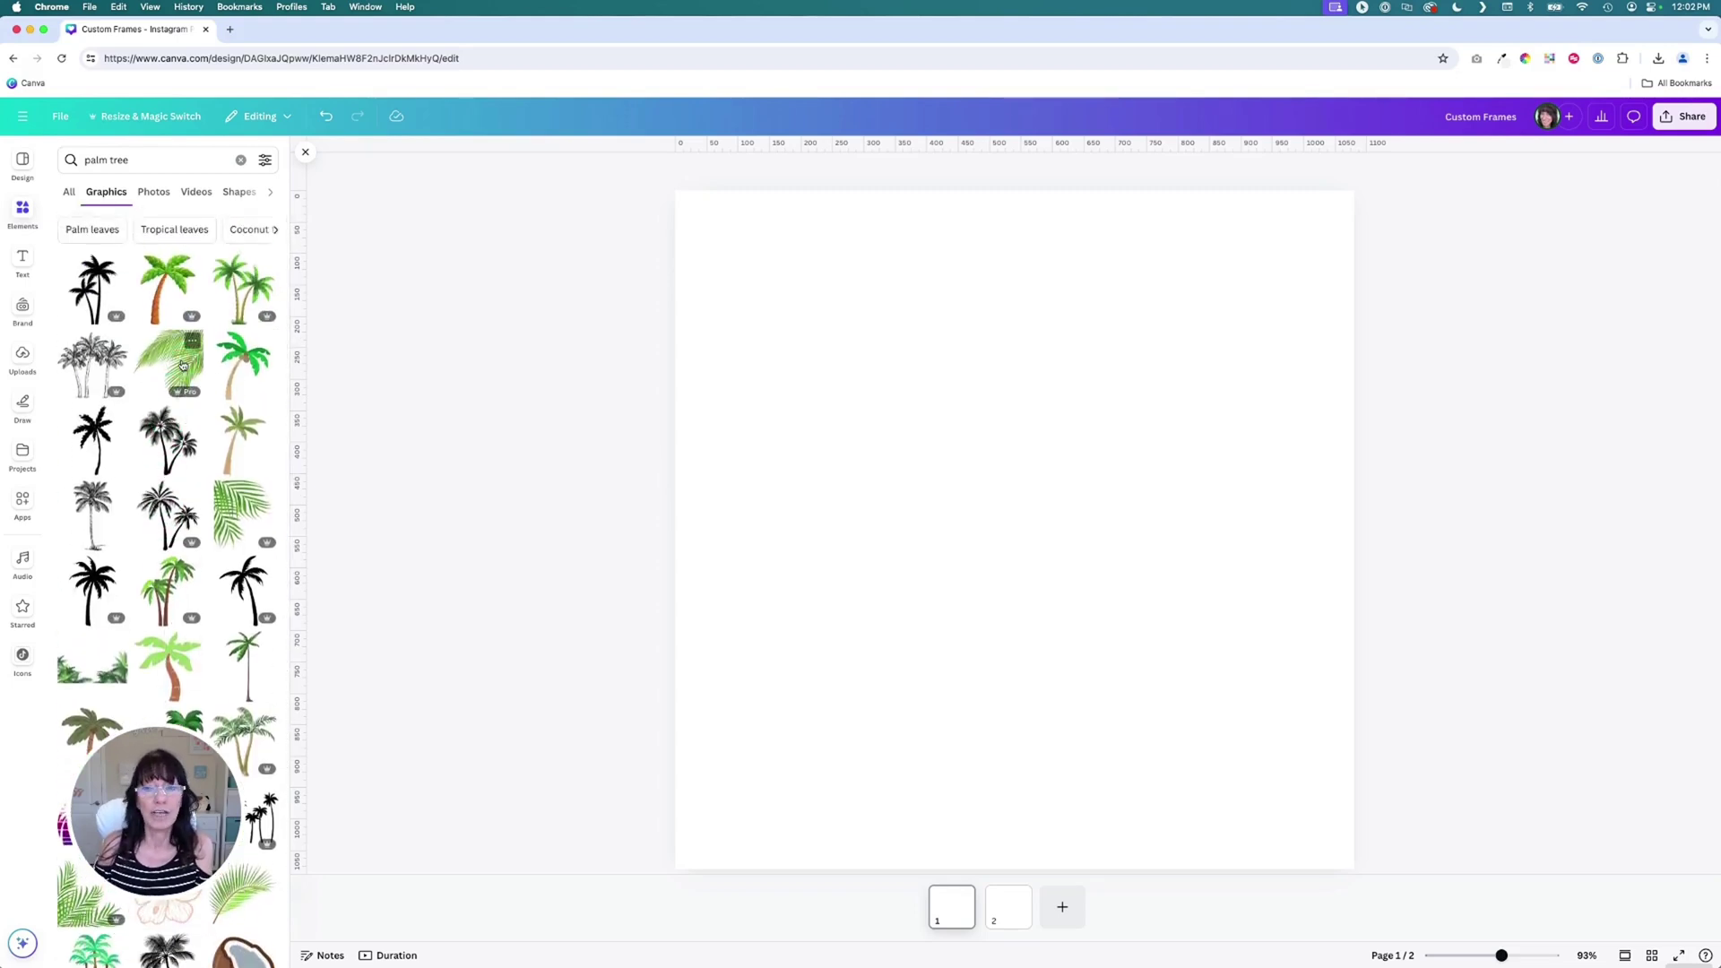
click(250, 363)
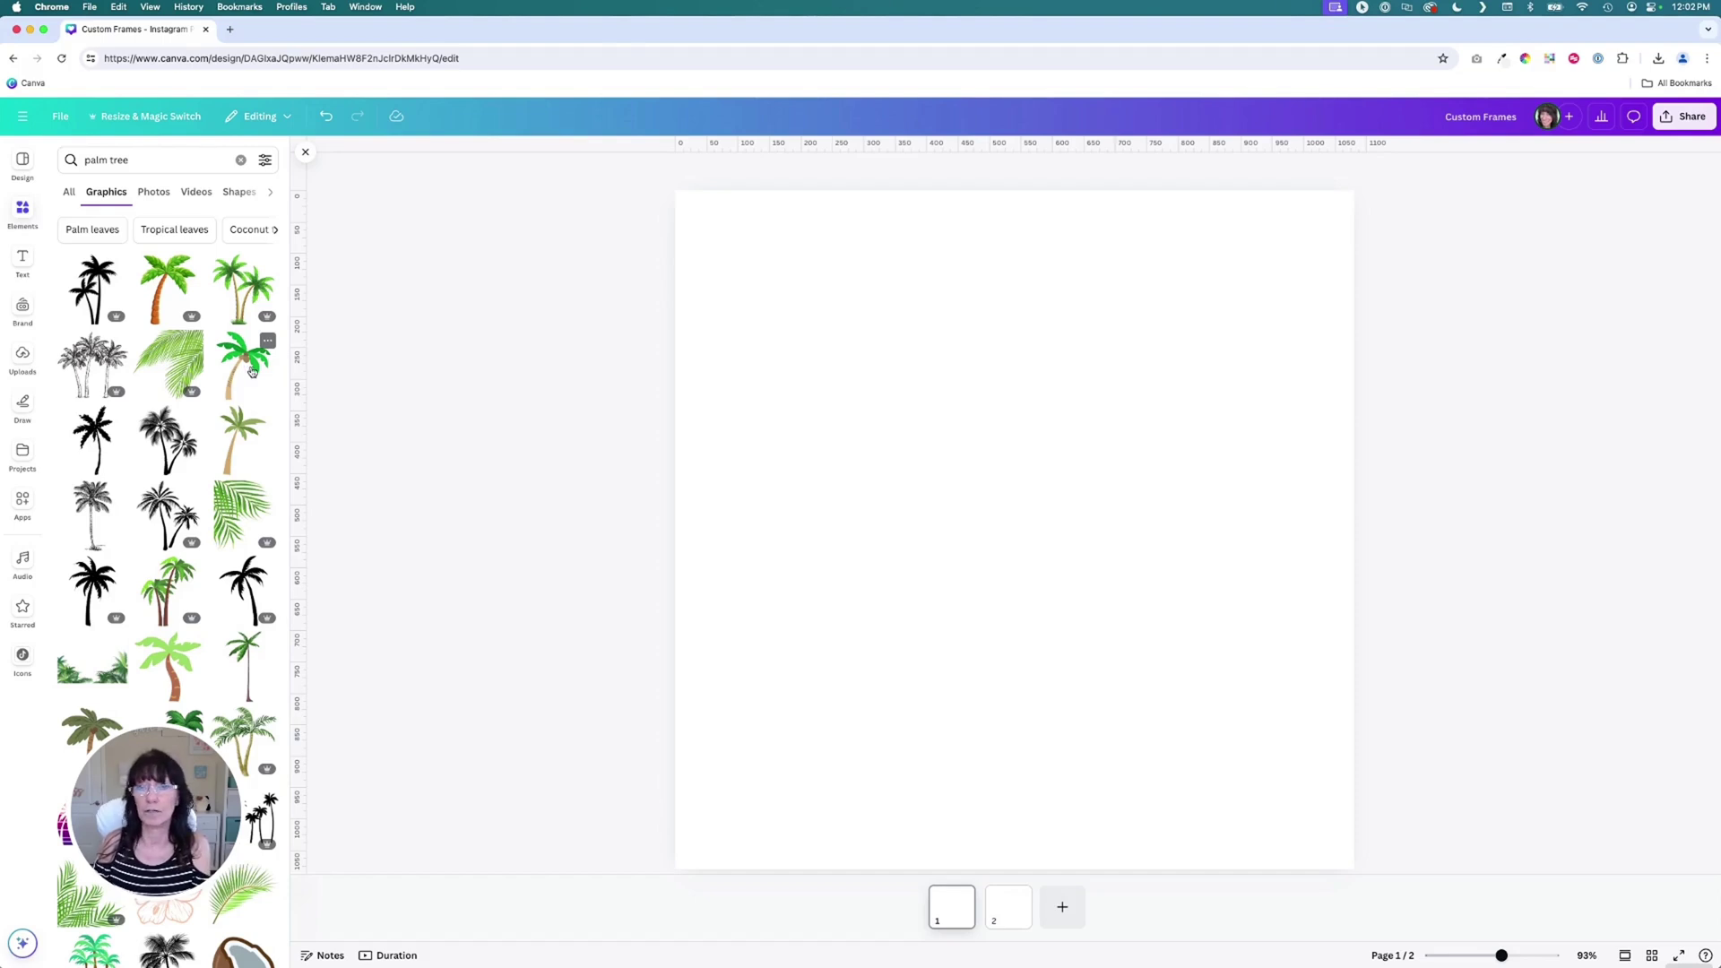
click(266, 162)
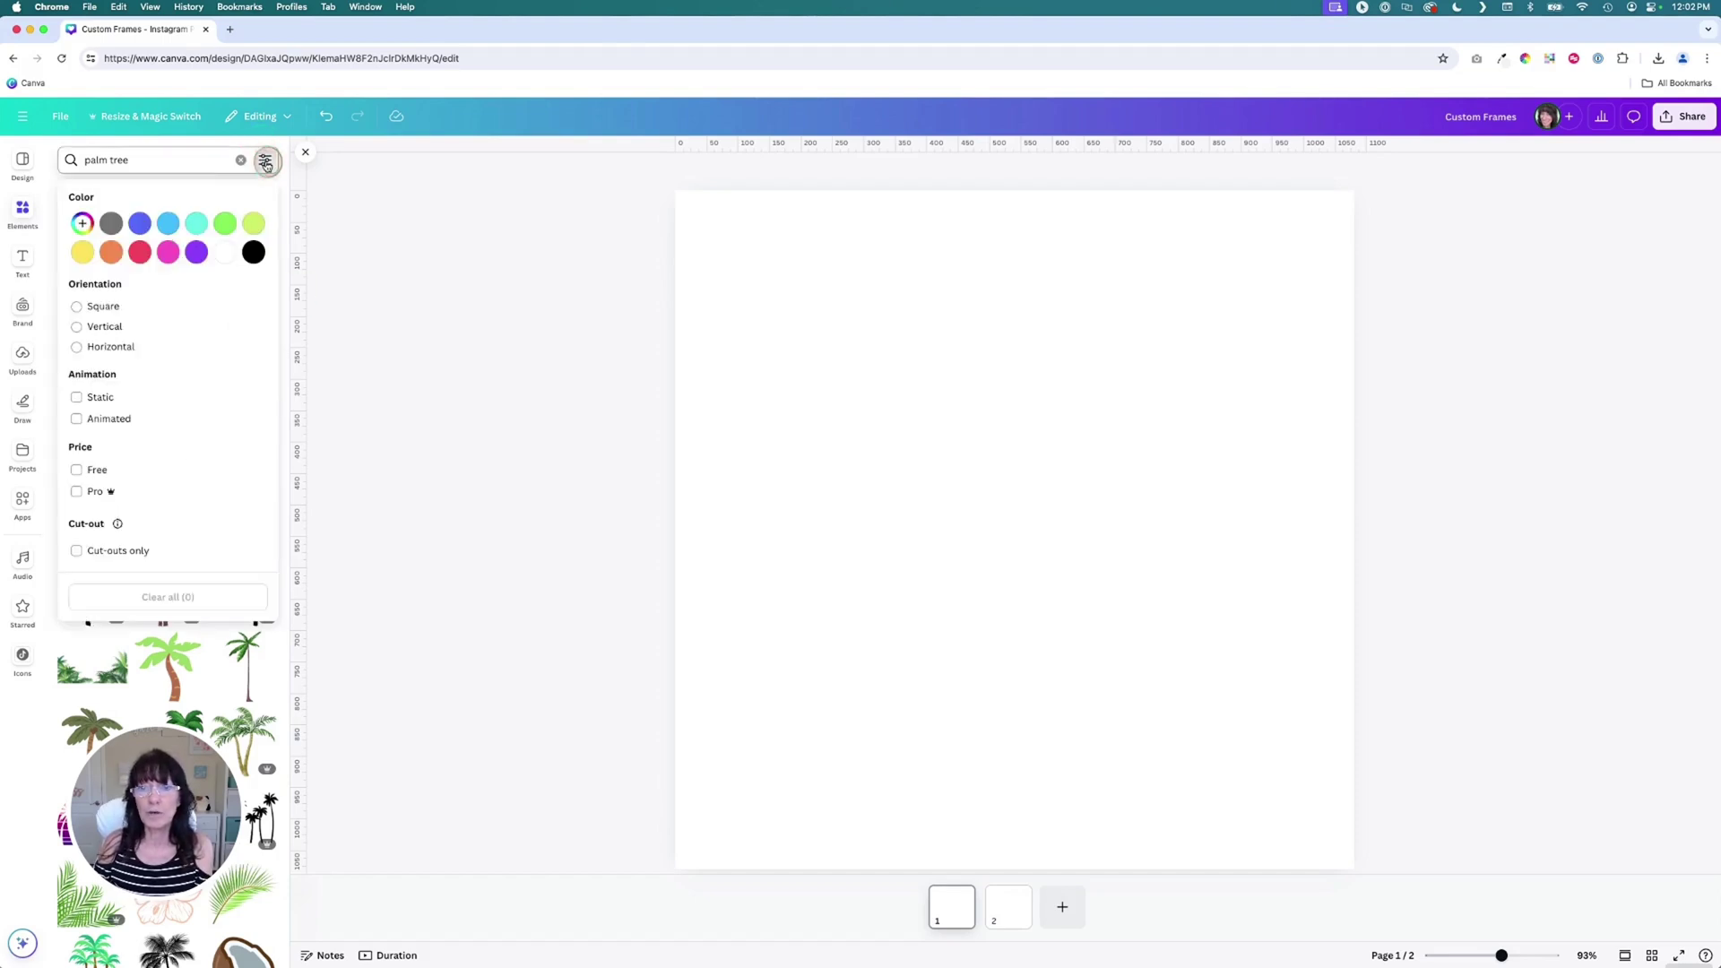
click(254, 251)
click(352, 281)
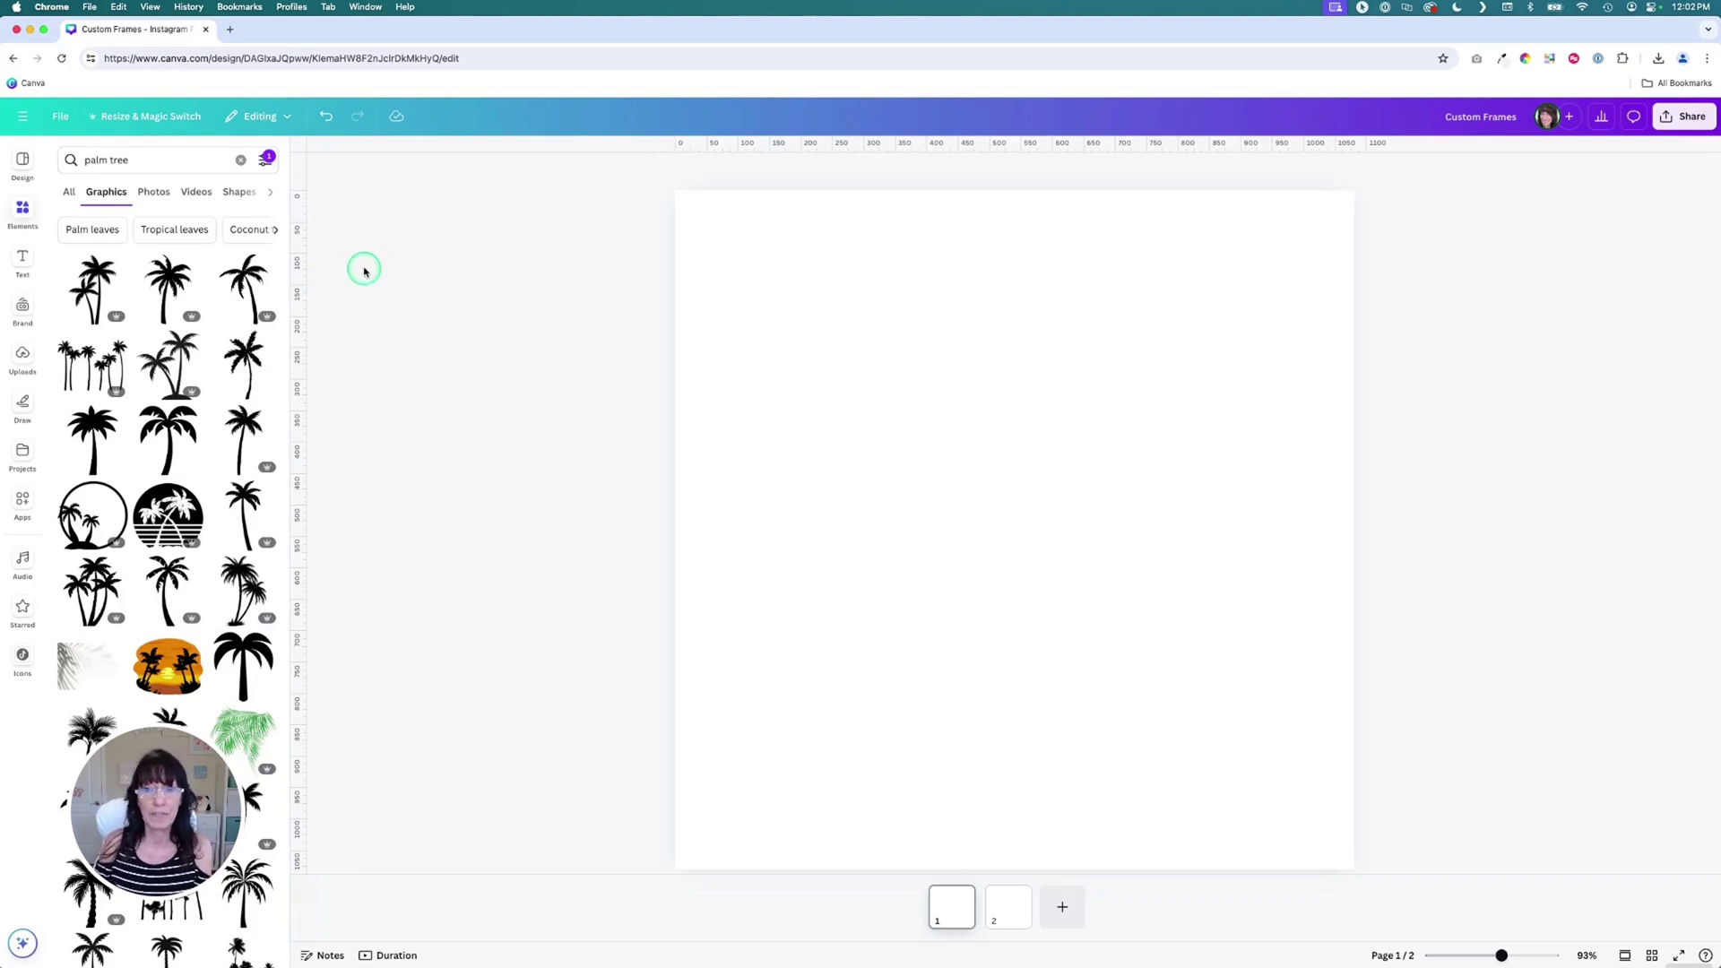
Add a black palm tree graphic and enlarge it to fill most of page 1.
click(169, 450)
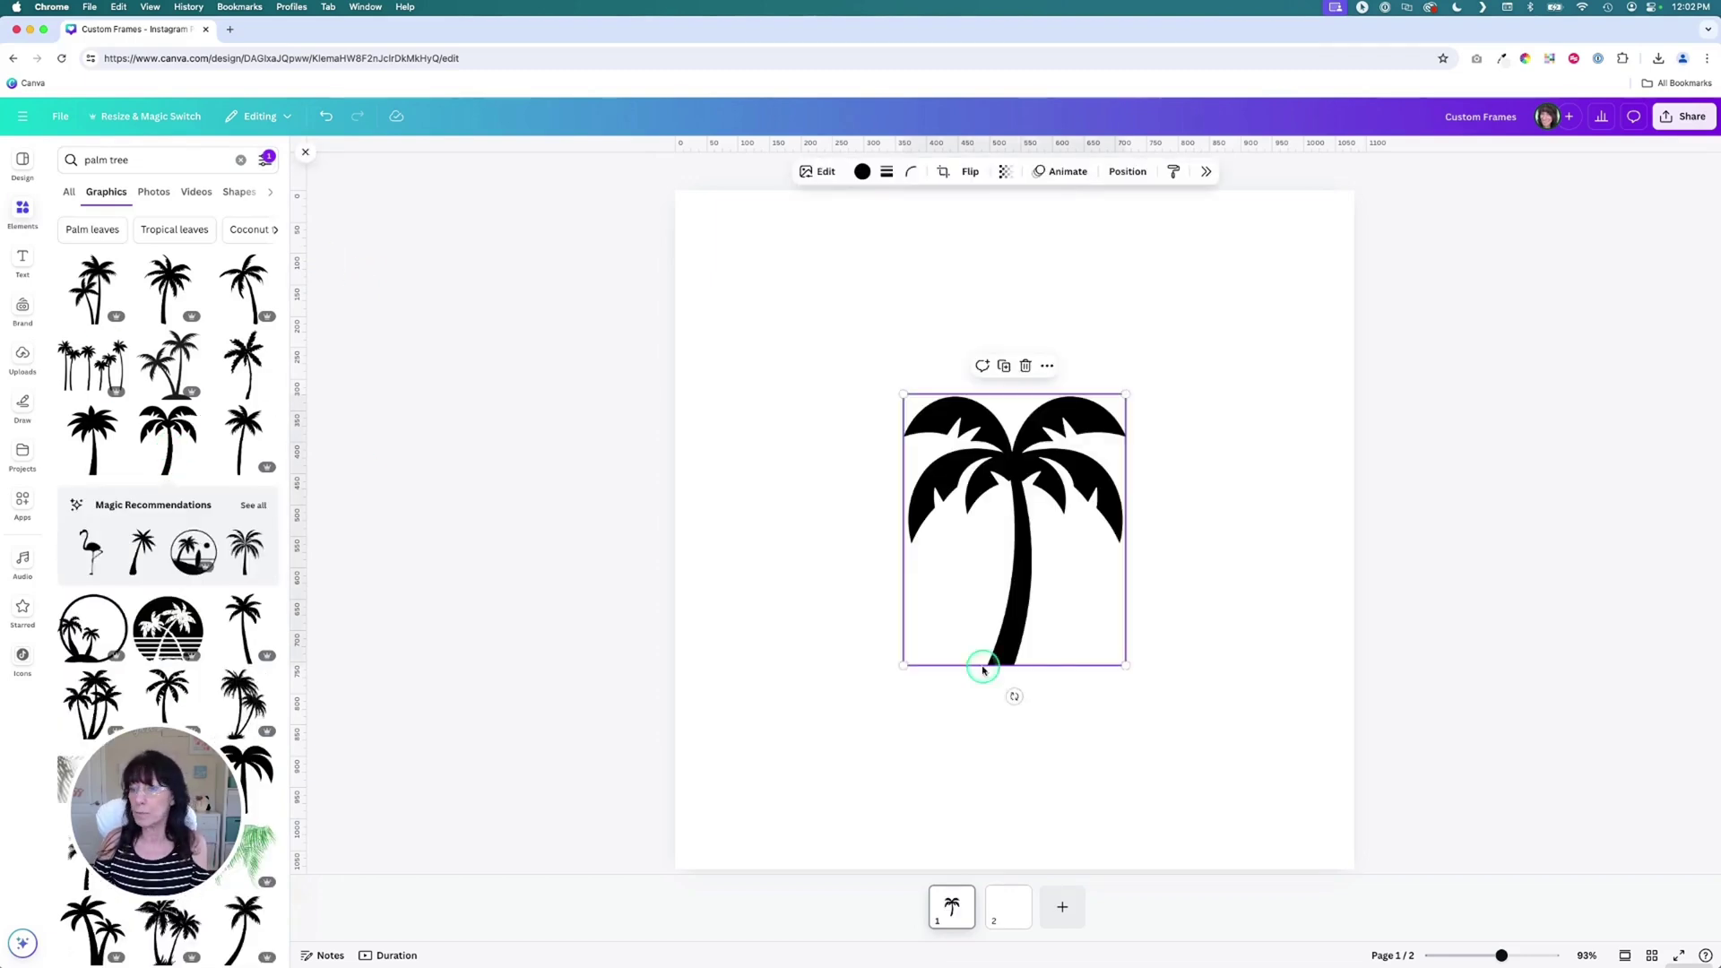
drag(1126, 665, 1242, 807)
click(1287, 673)
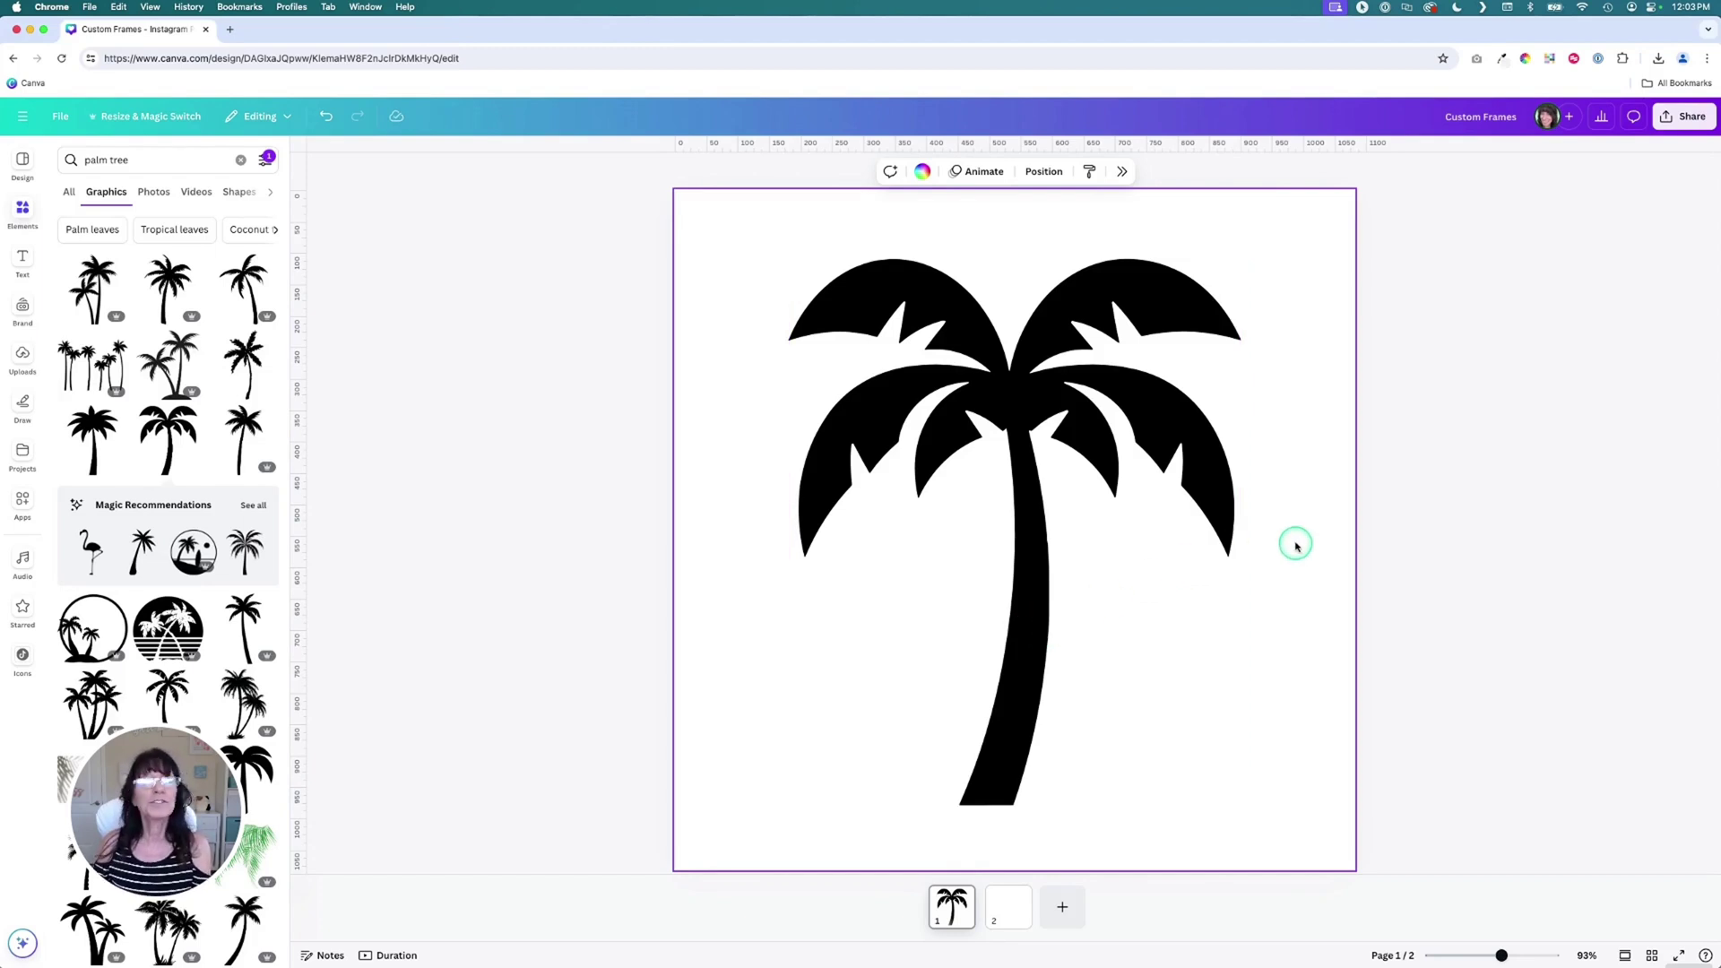
Download the palm tree design as an SVG file with Transparent background ticked.
click(1507, 482)
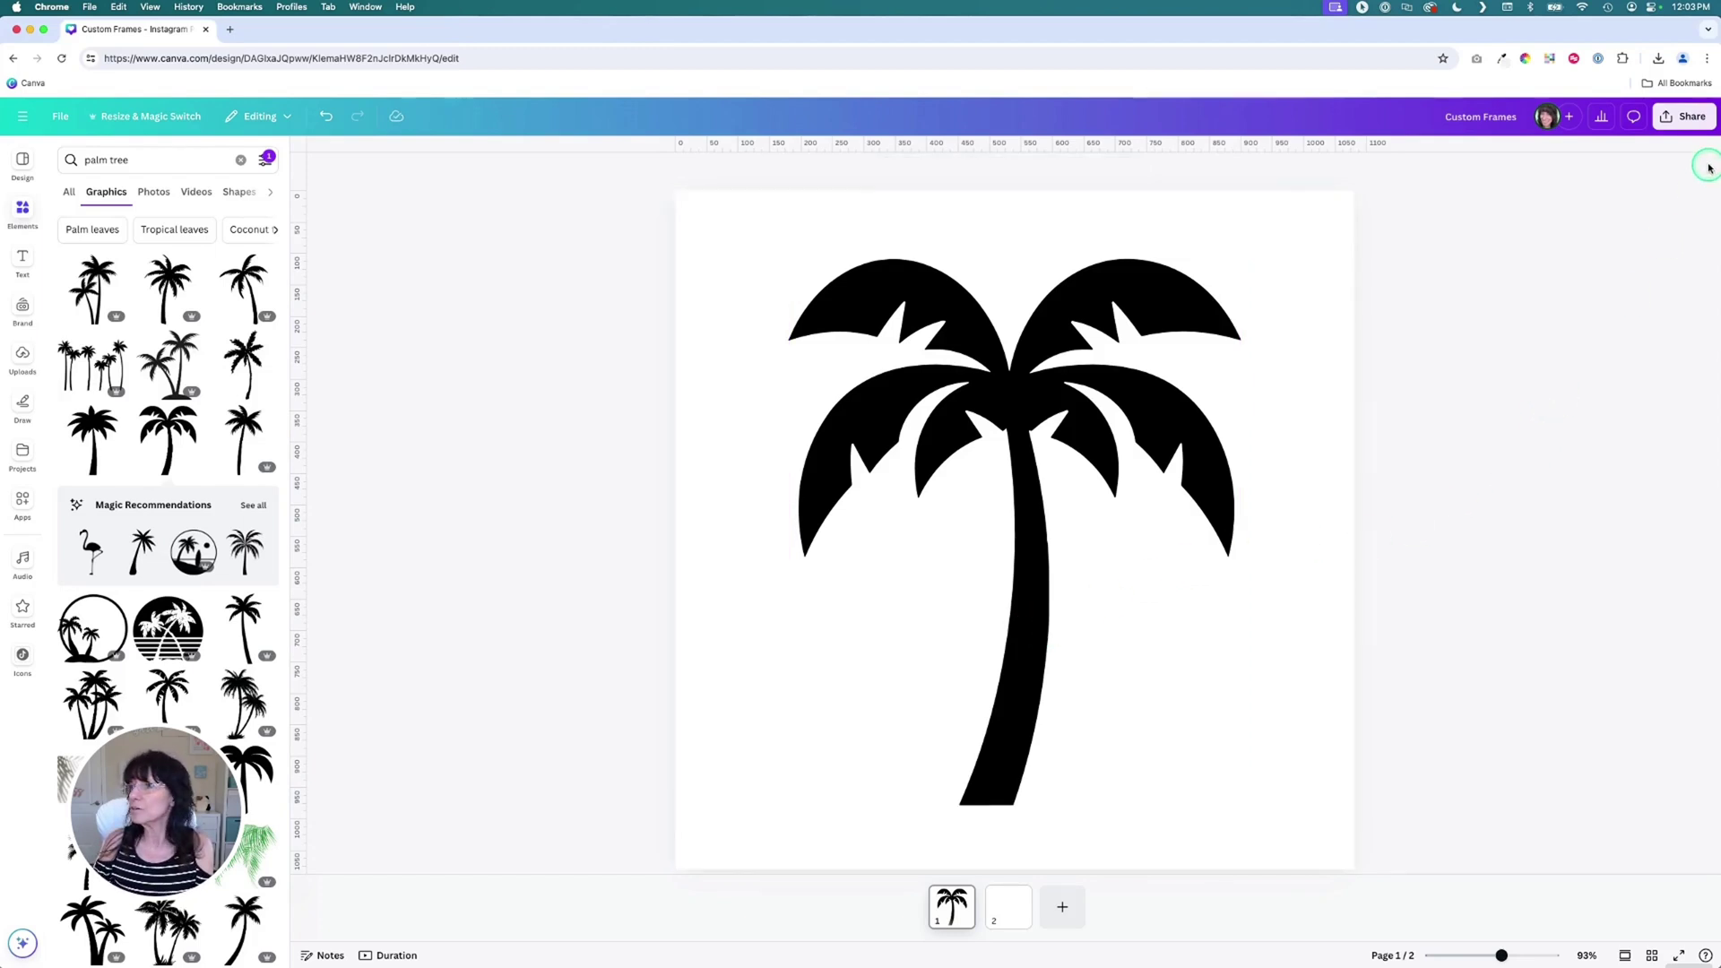
click(1687, 117)
click(1514, 455)
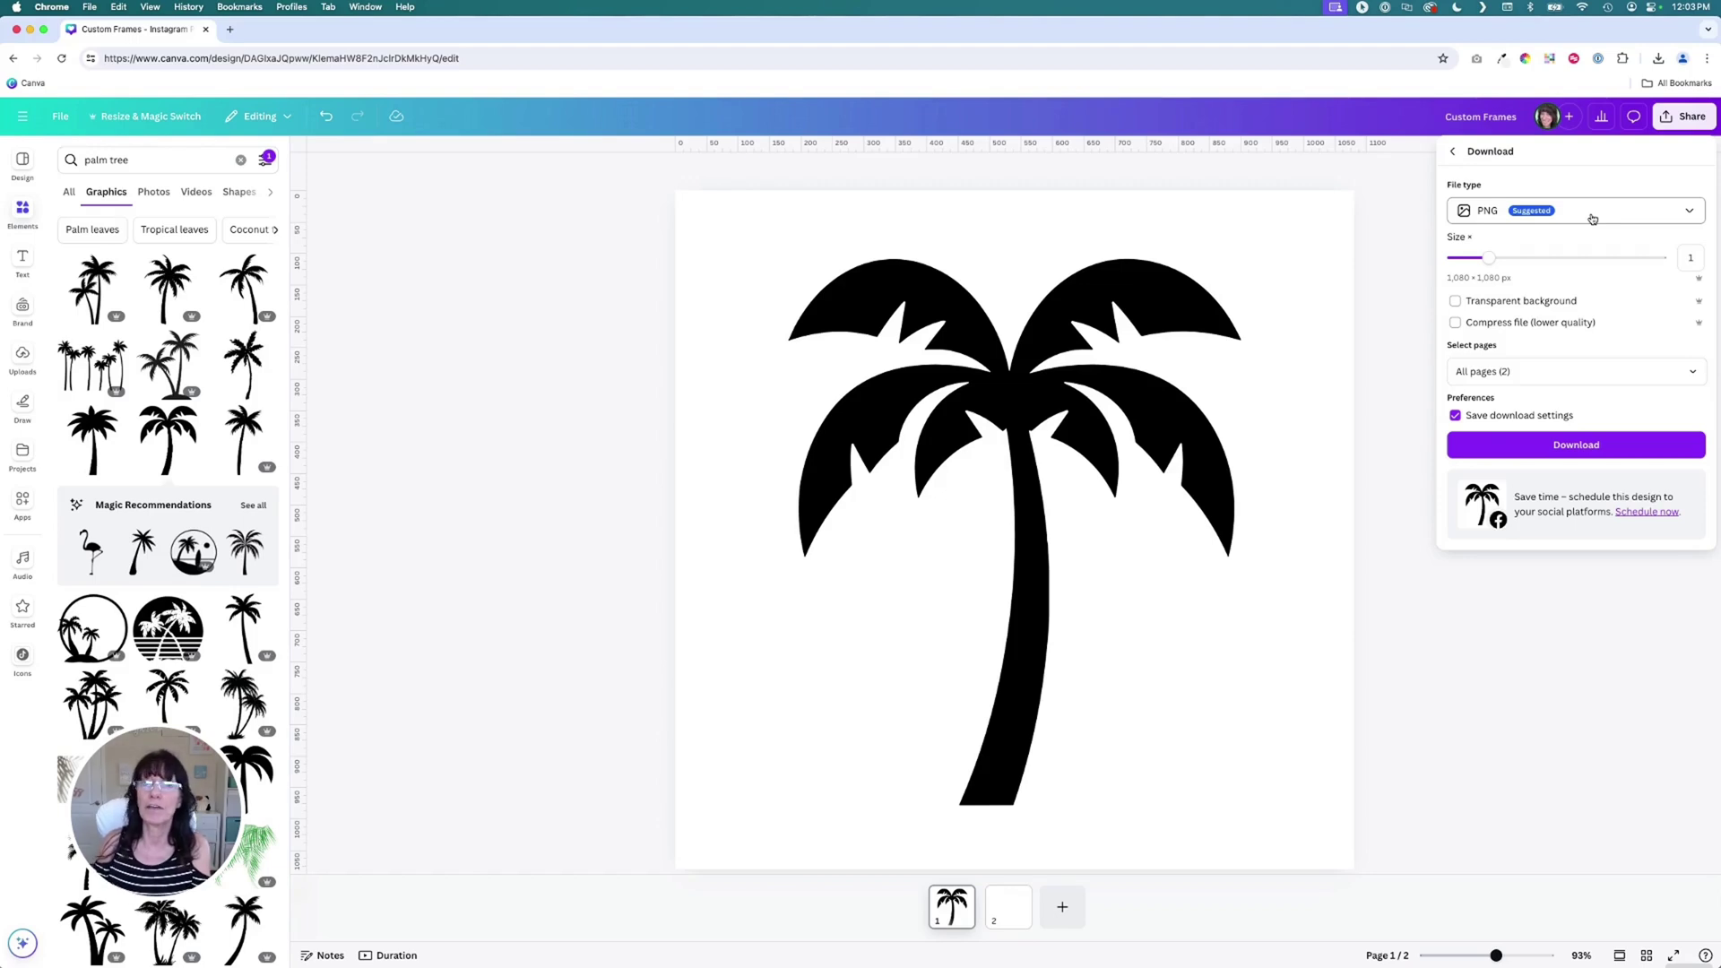
click(1477, 212)
click(1580, 213)
click(1580, 213)
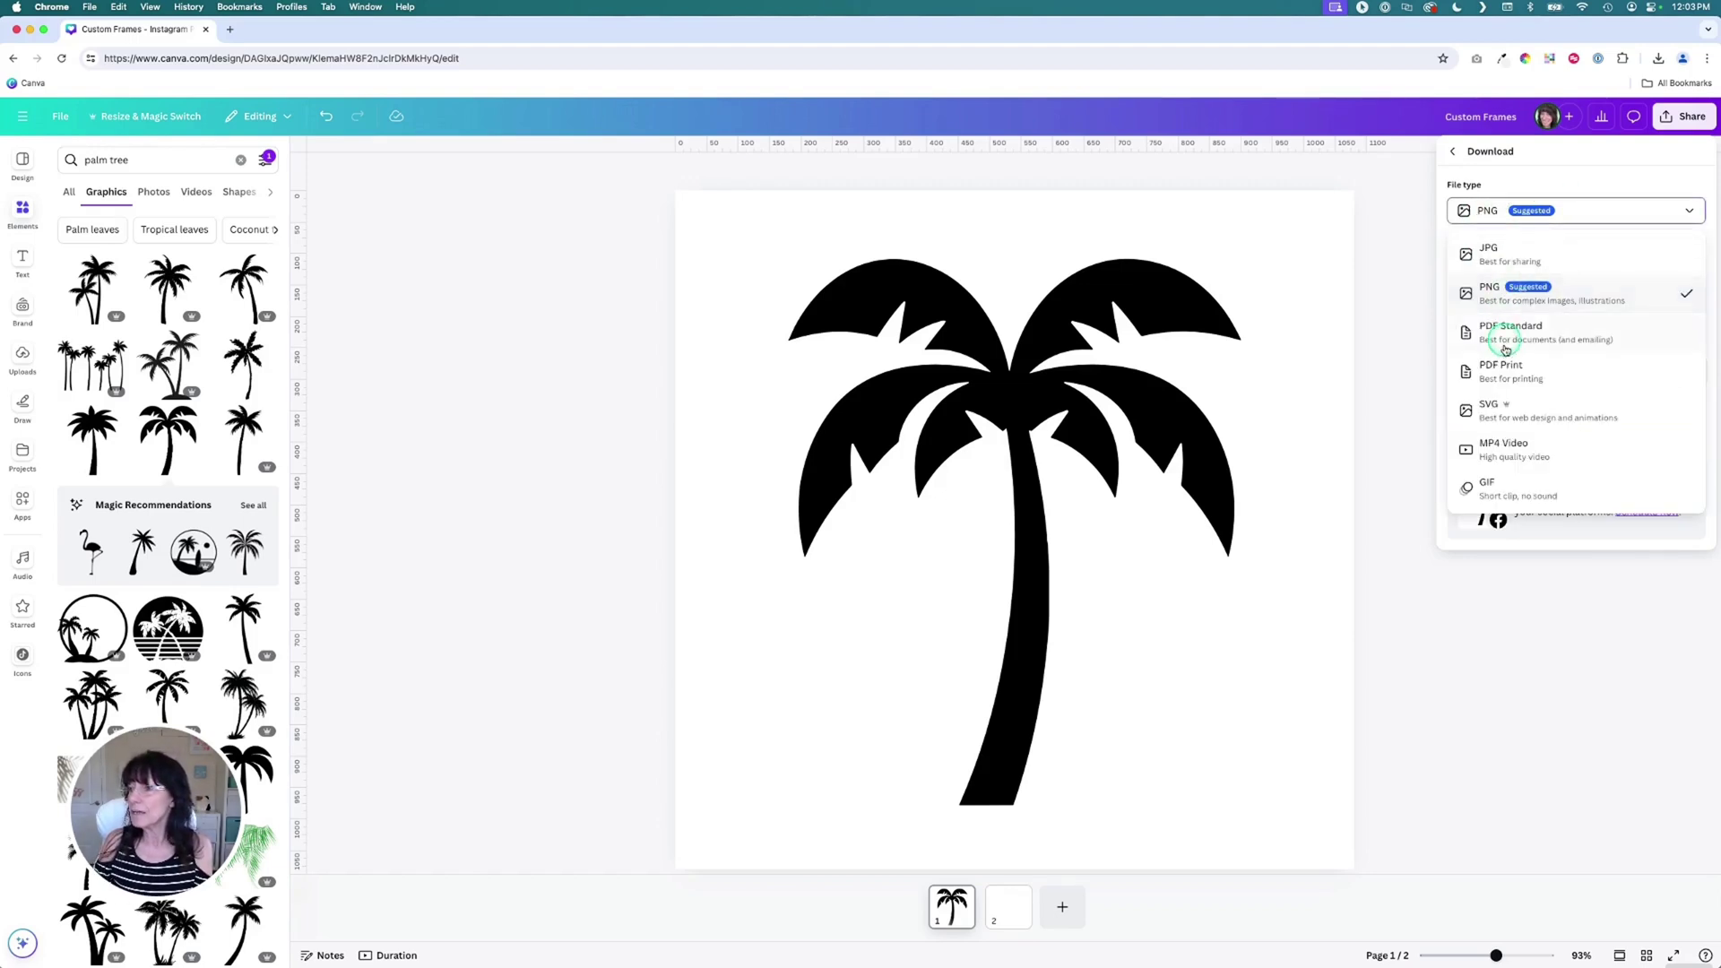
click(1545, 416)
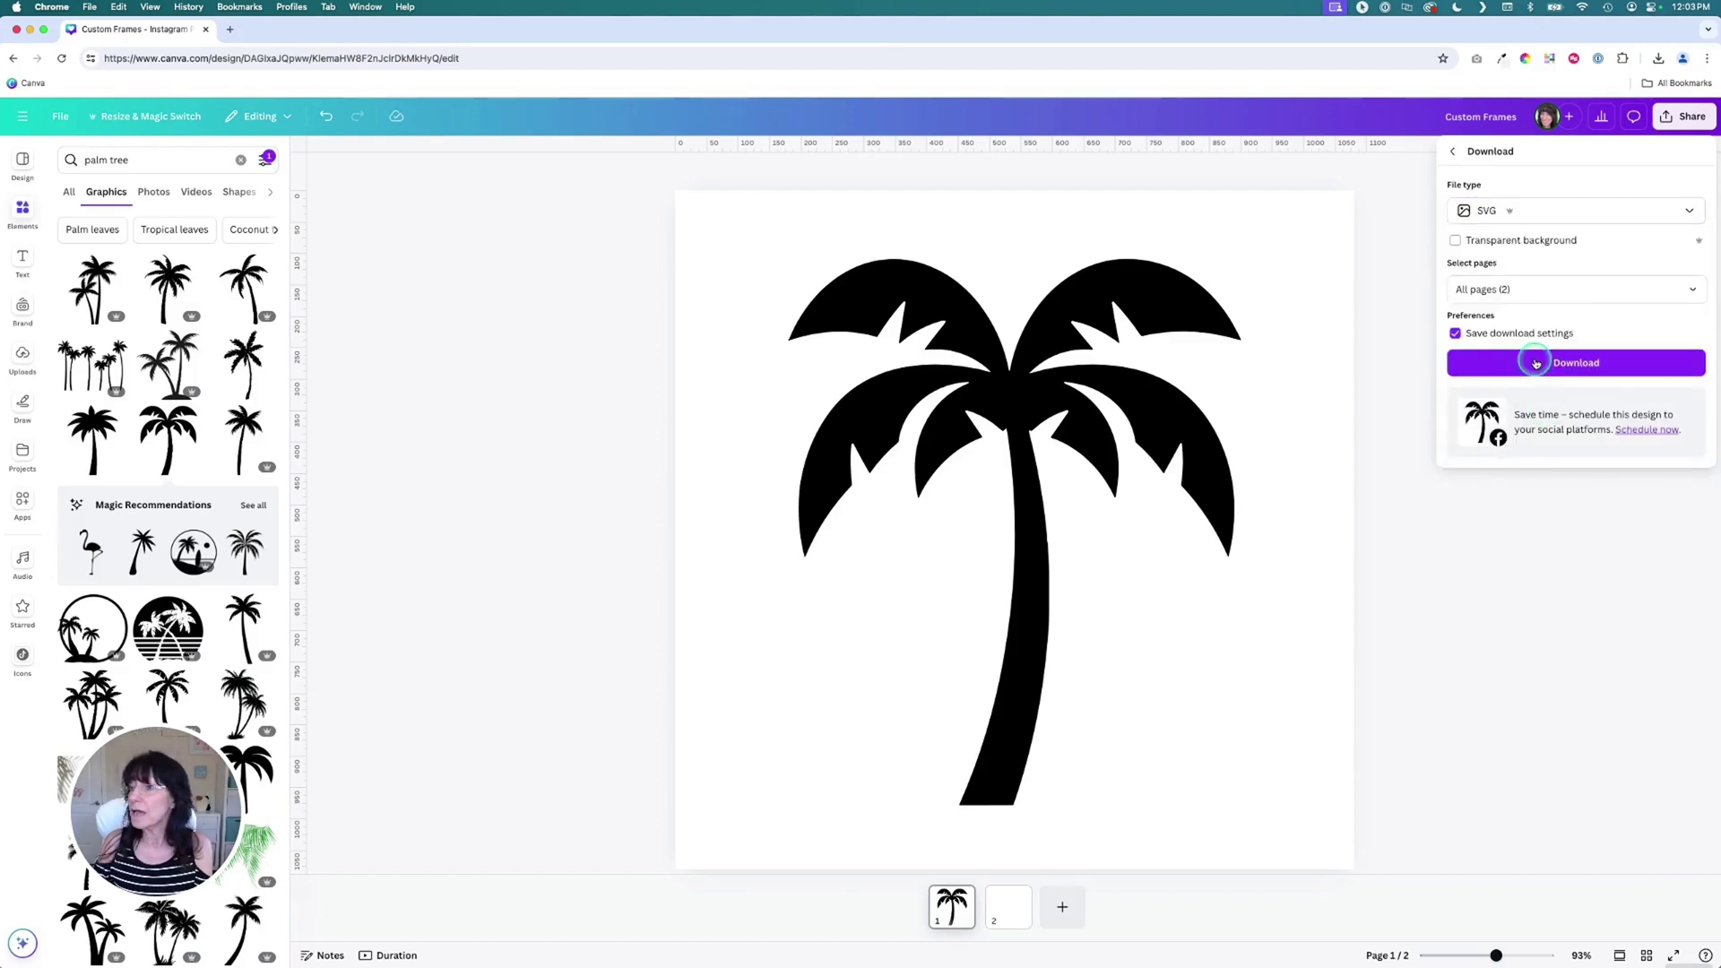
click(1454, 243)
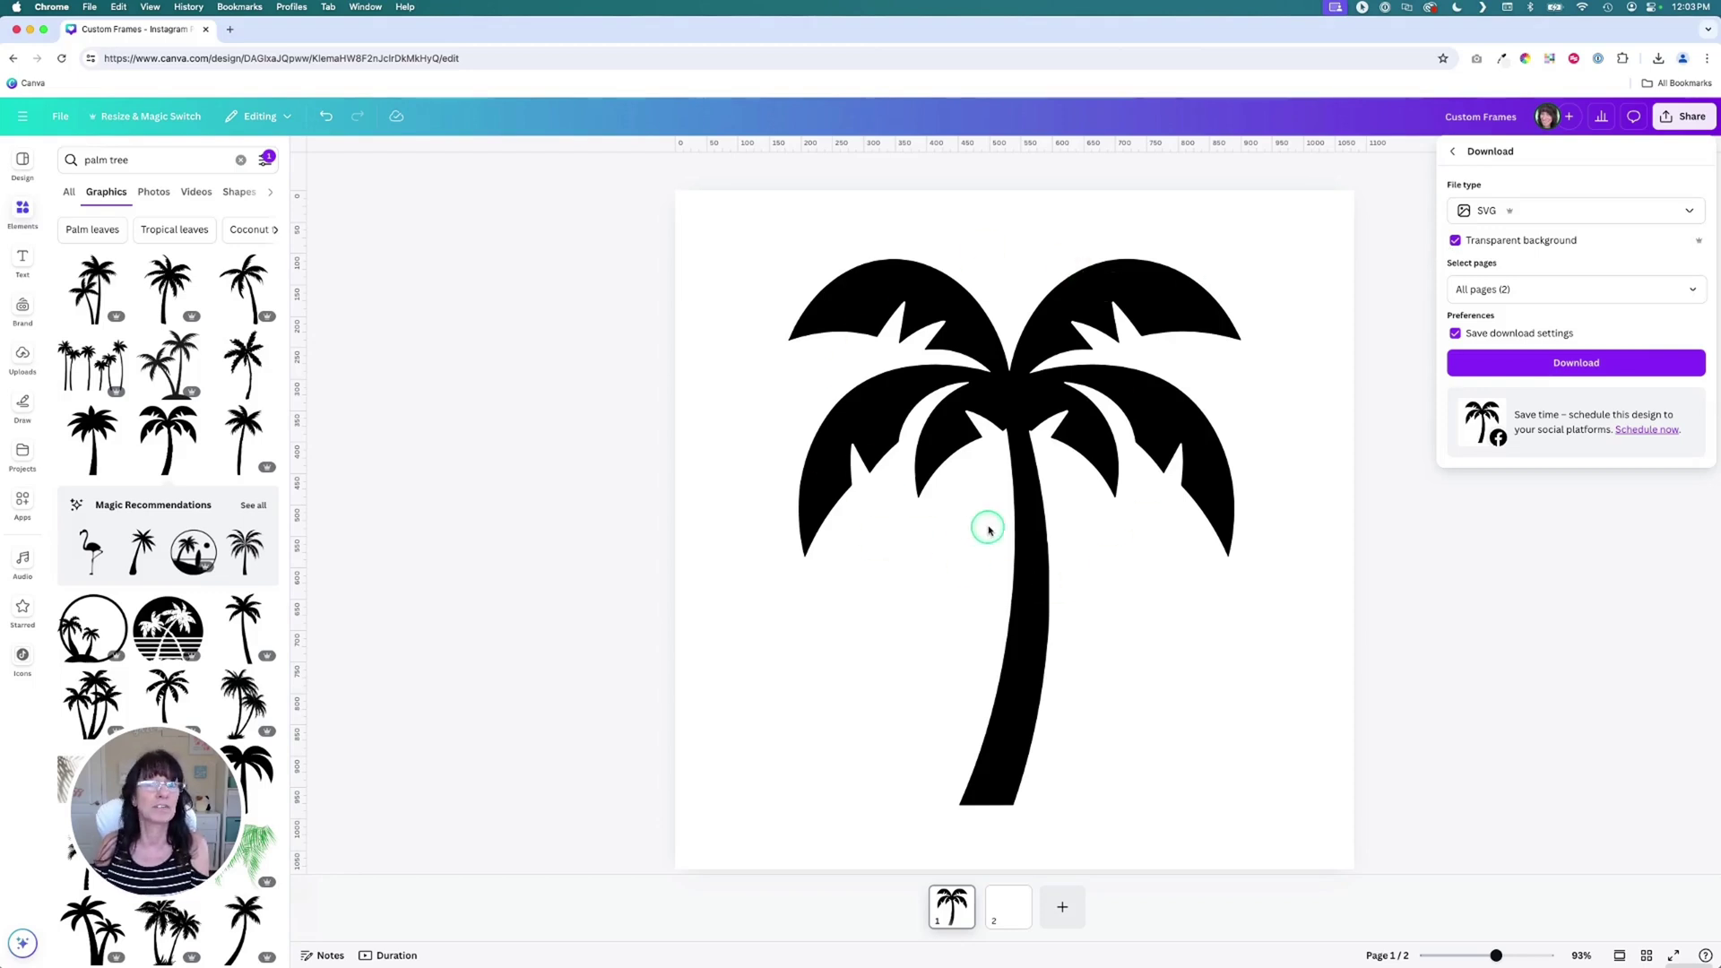
click(1611, 366)
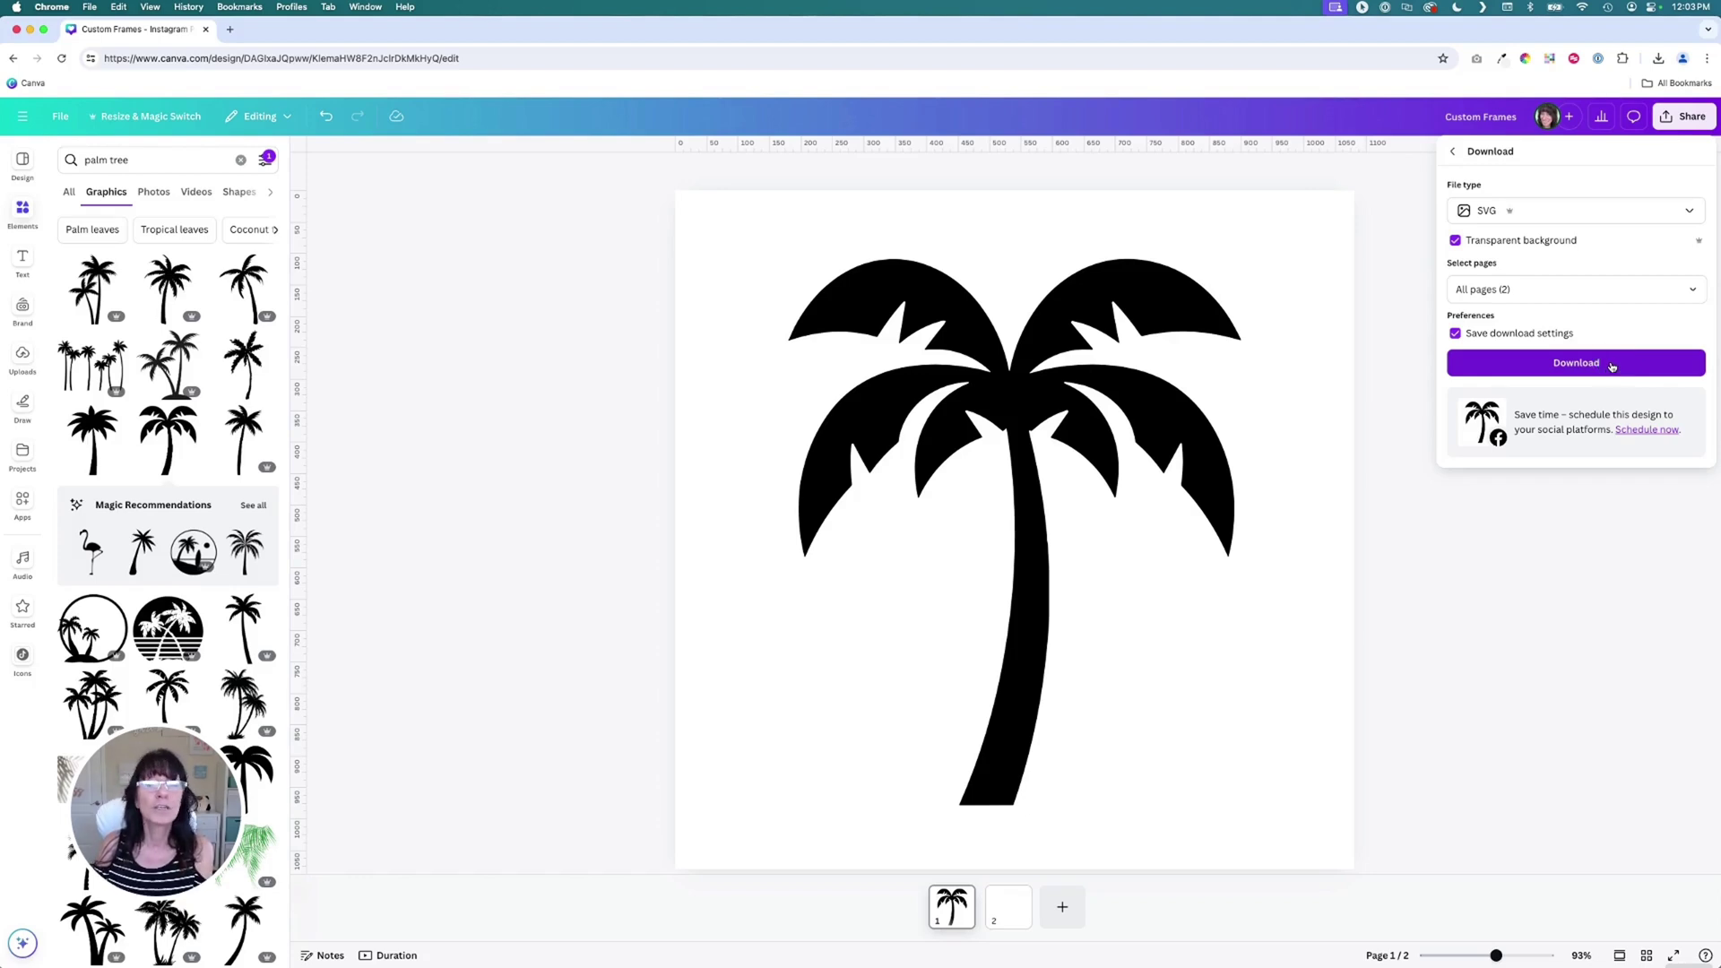
click(1611, 367)
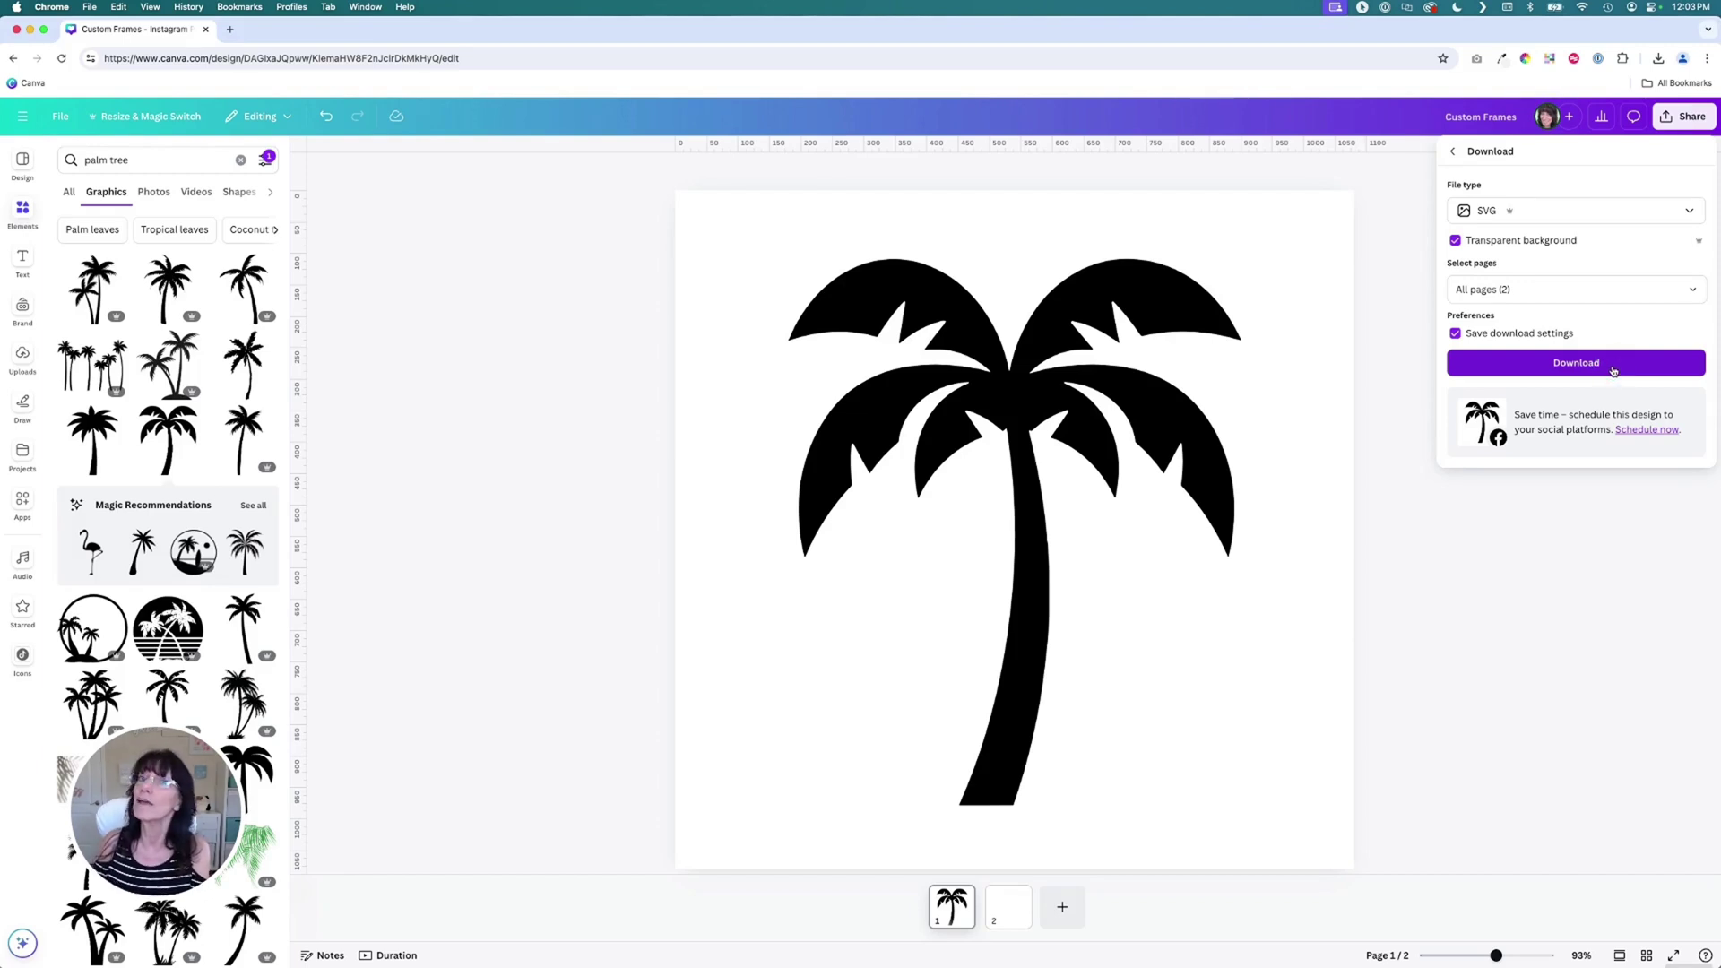
click(1614, 368)
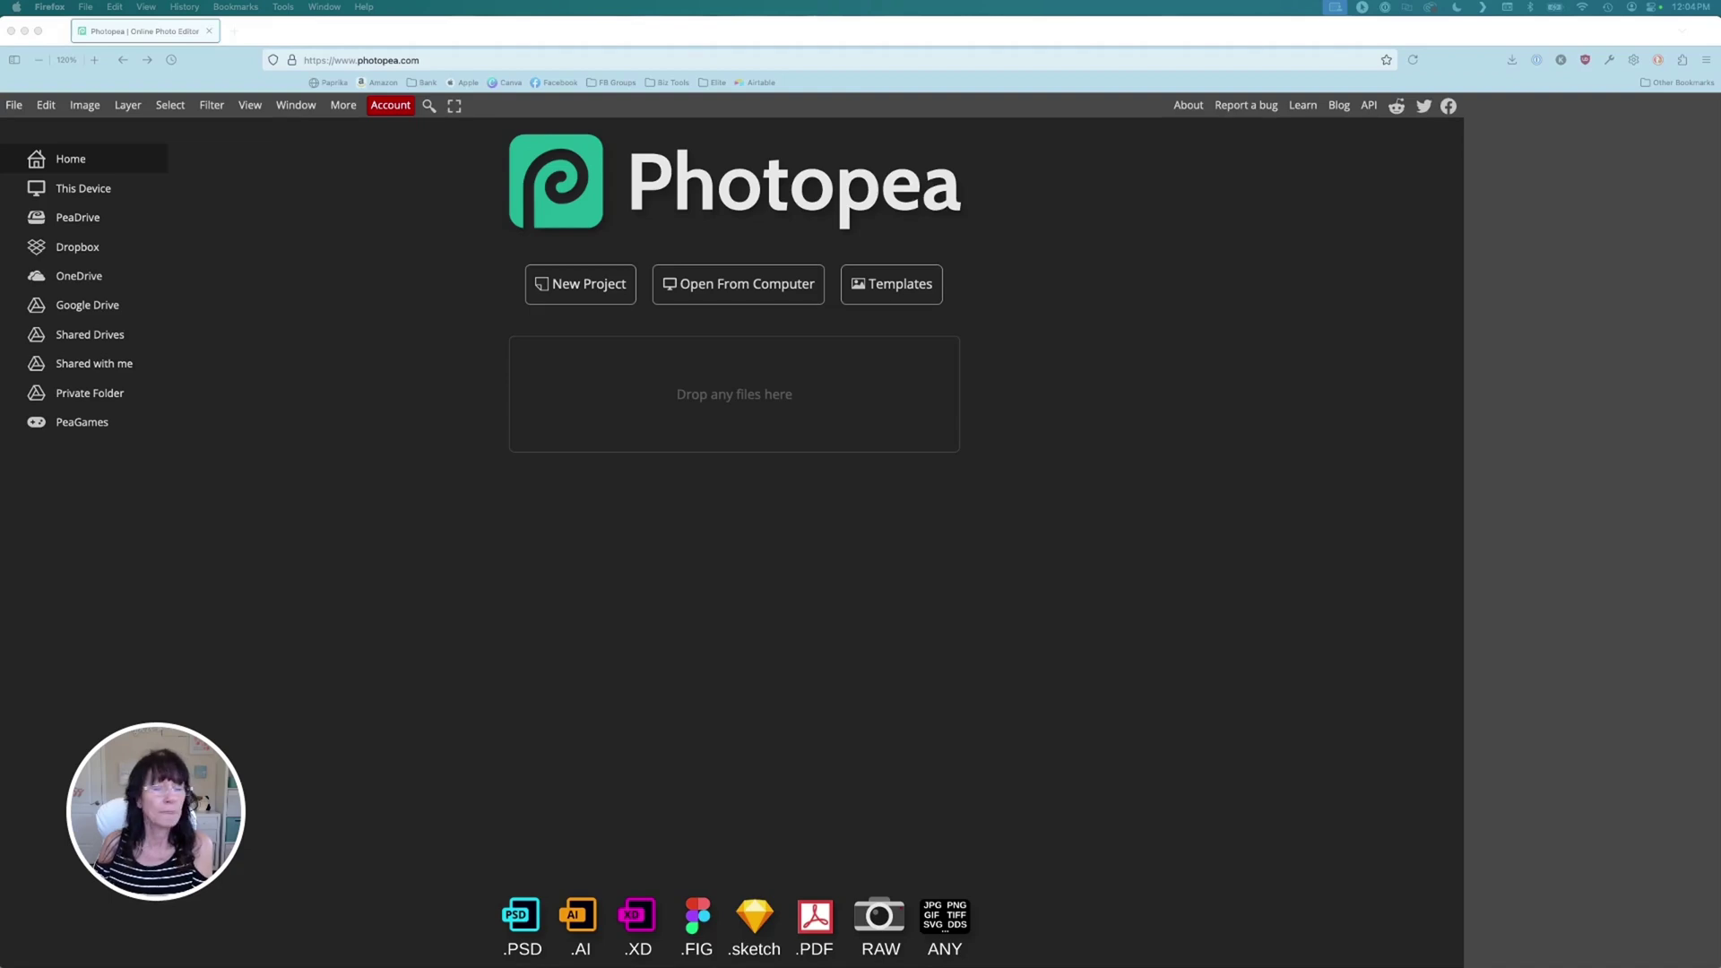
Drop the downloaded palm tree SVG onto Photopea, opening it as 1-svg.psd.
drag(310, 397, 743, 393)
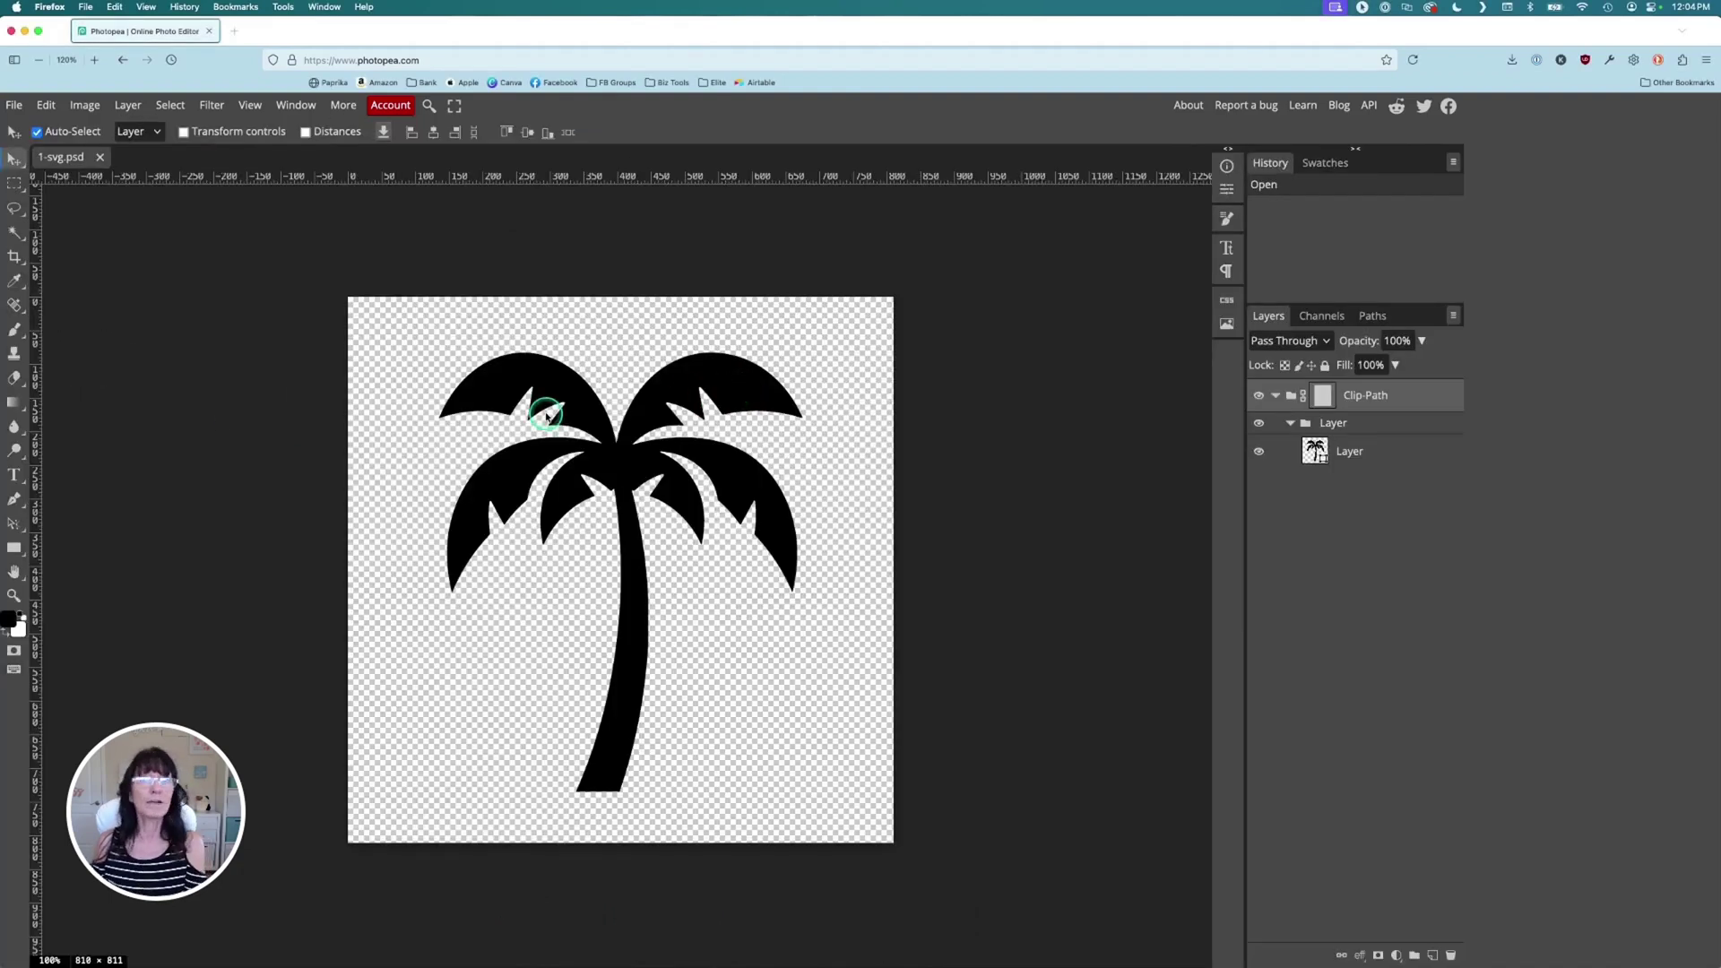
click(299, 408)
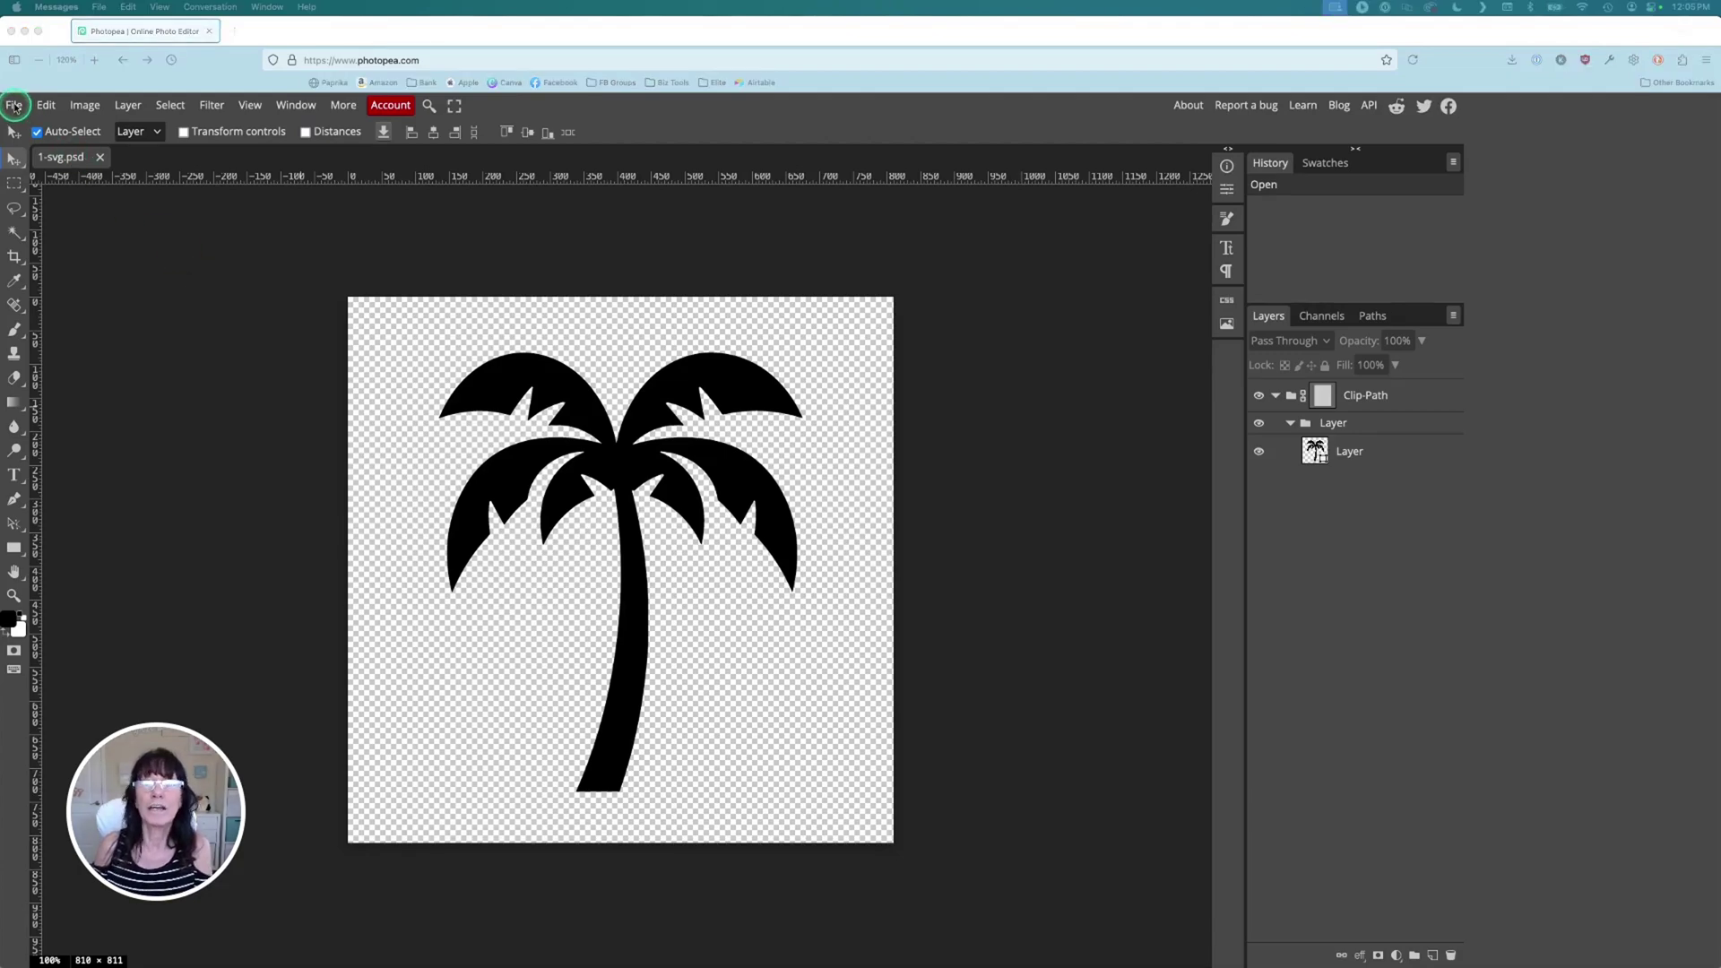
Place Frame Placeholder.png into the document and move its layer above the Clip-Path layer.
click(14, 106)
click(15, 106)
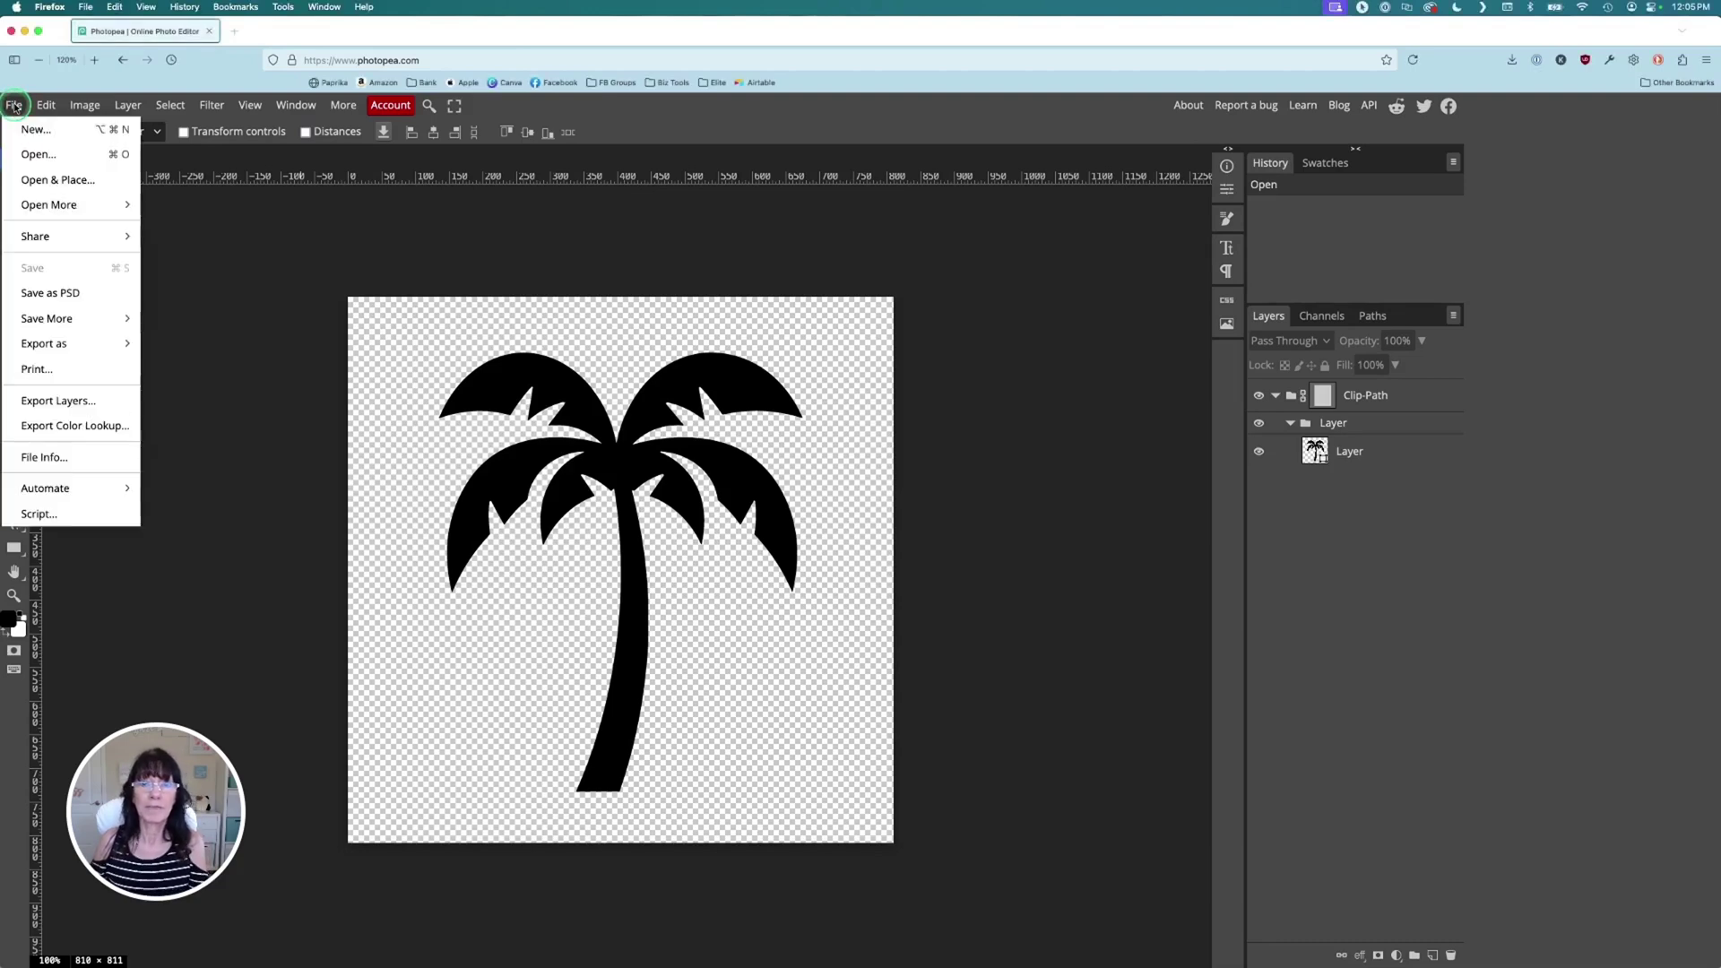
click(105, 185)
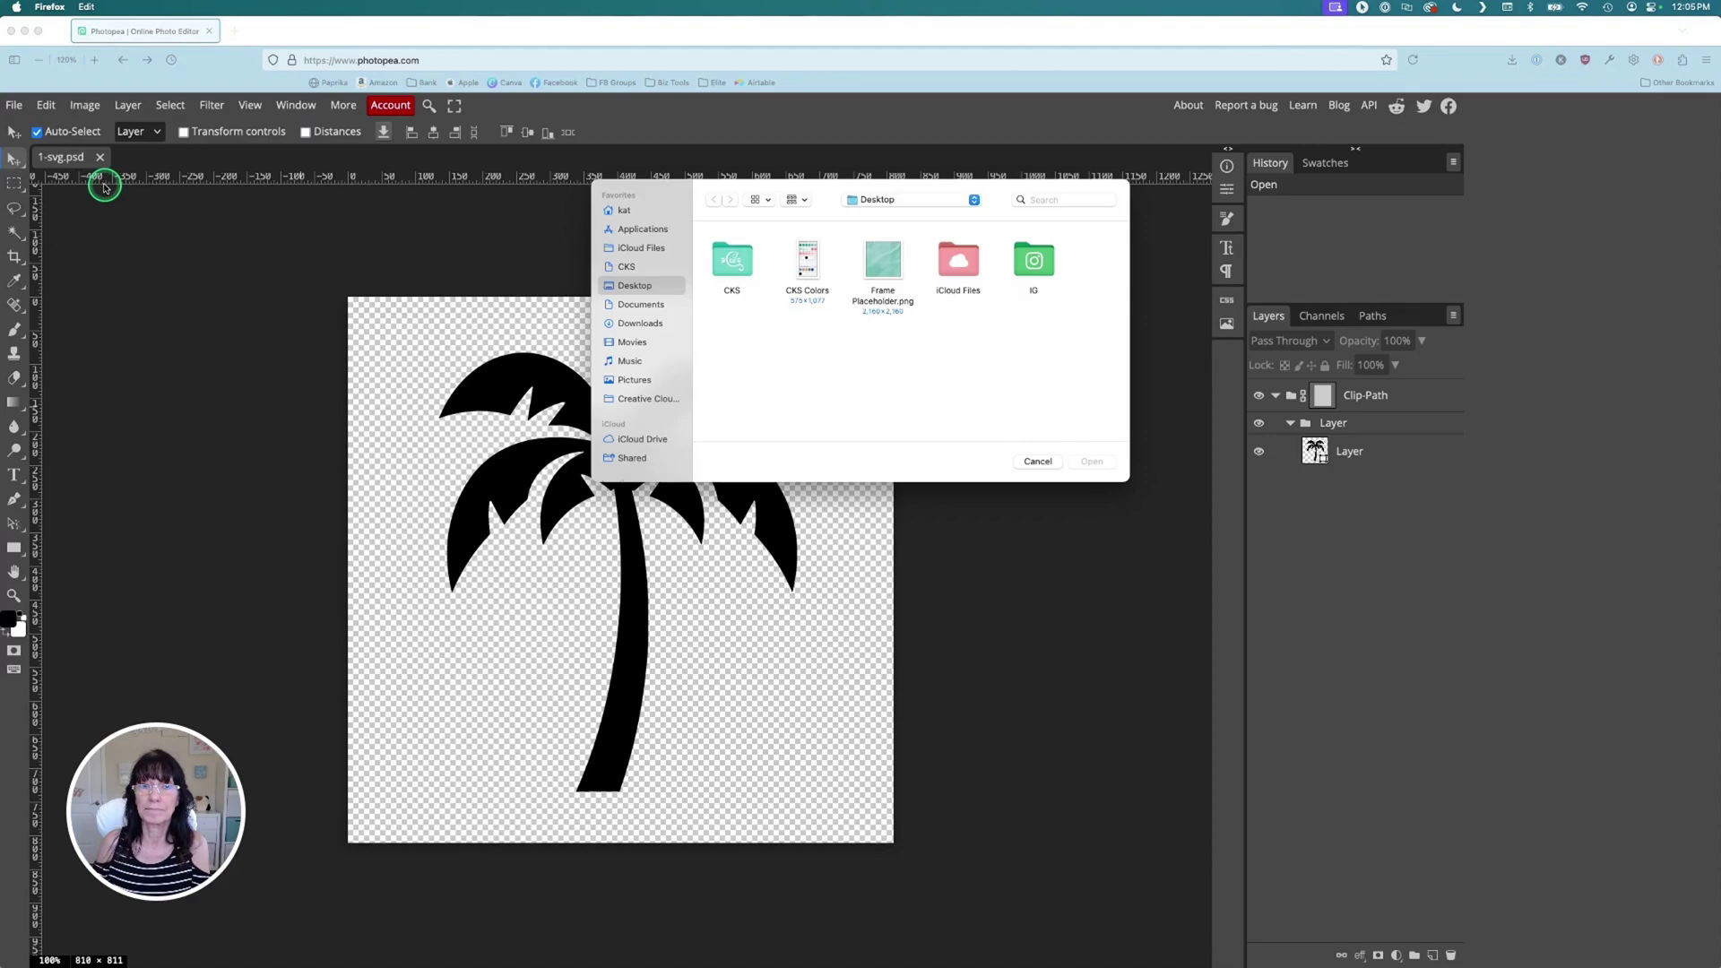
click(885, 263)
click(1091, 463)
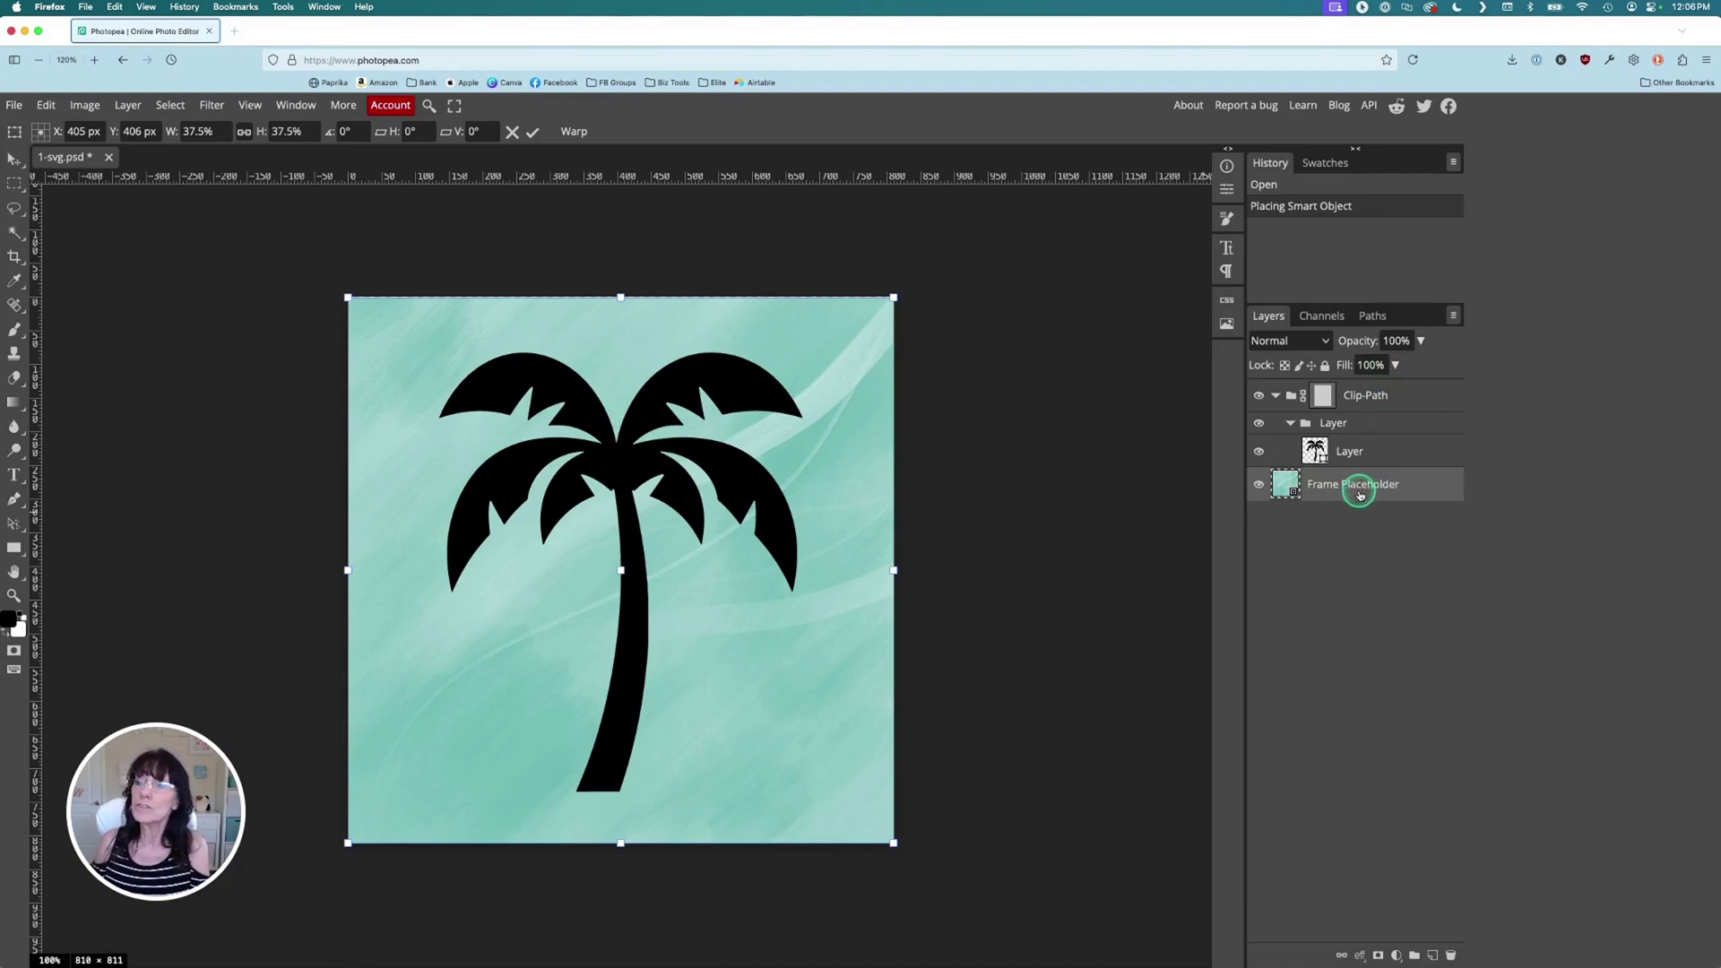
drag(1353, 492, 1349, 392)
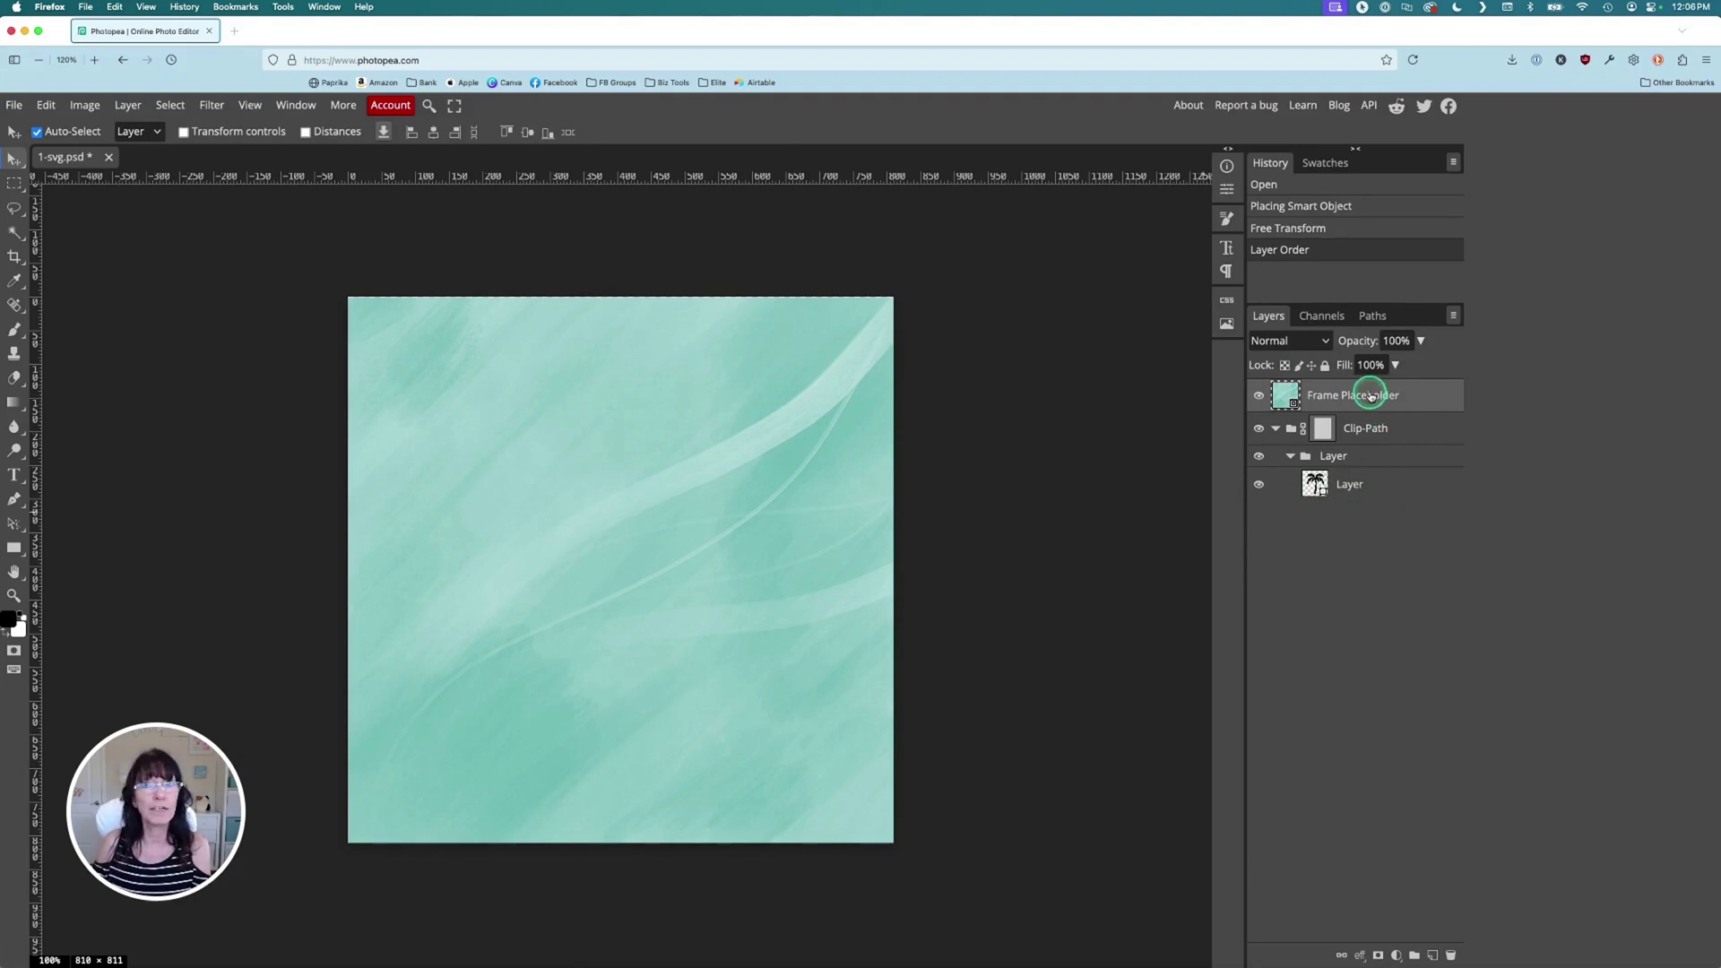
Clip the Frame Placeholder texture to the palm tree shape and save as PSD 1-svg.psd.
right_click(1370, 396)
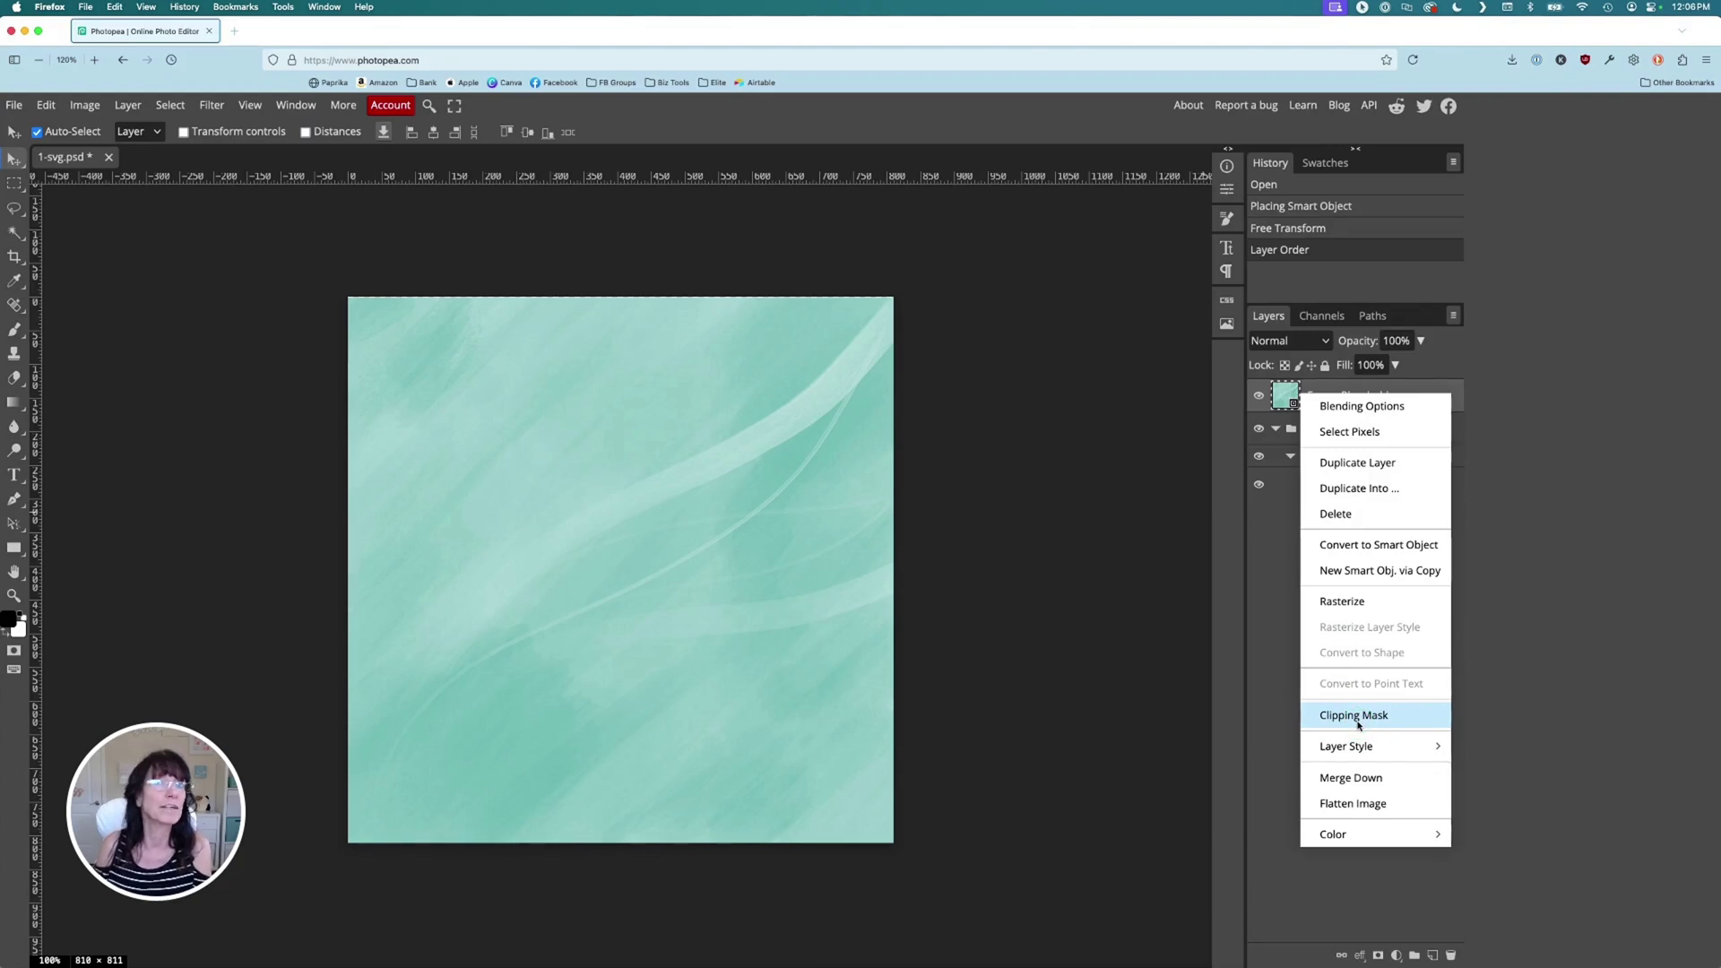
click(125, 107)
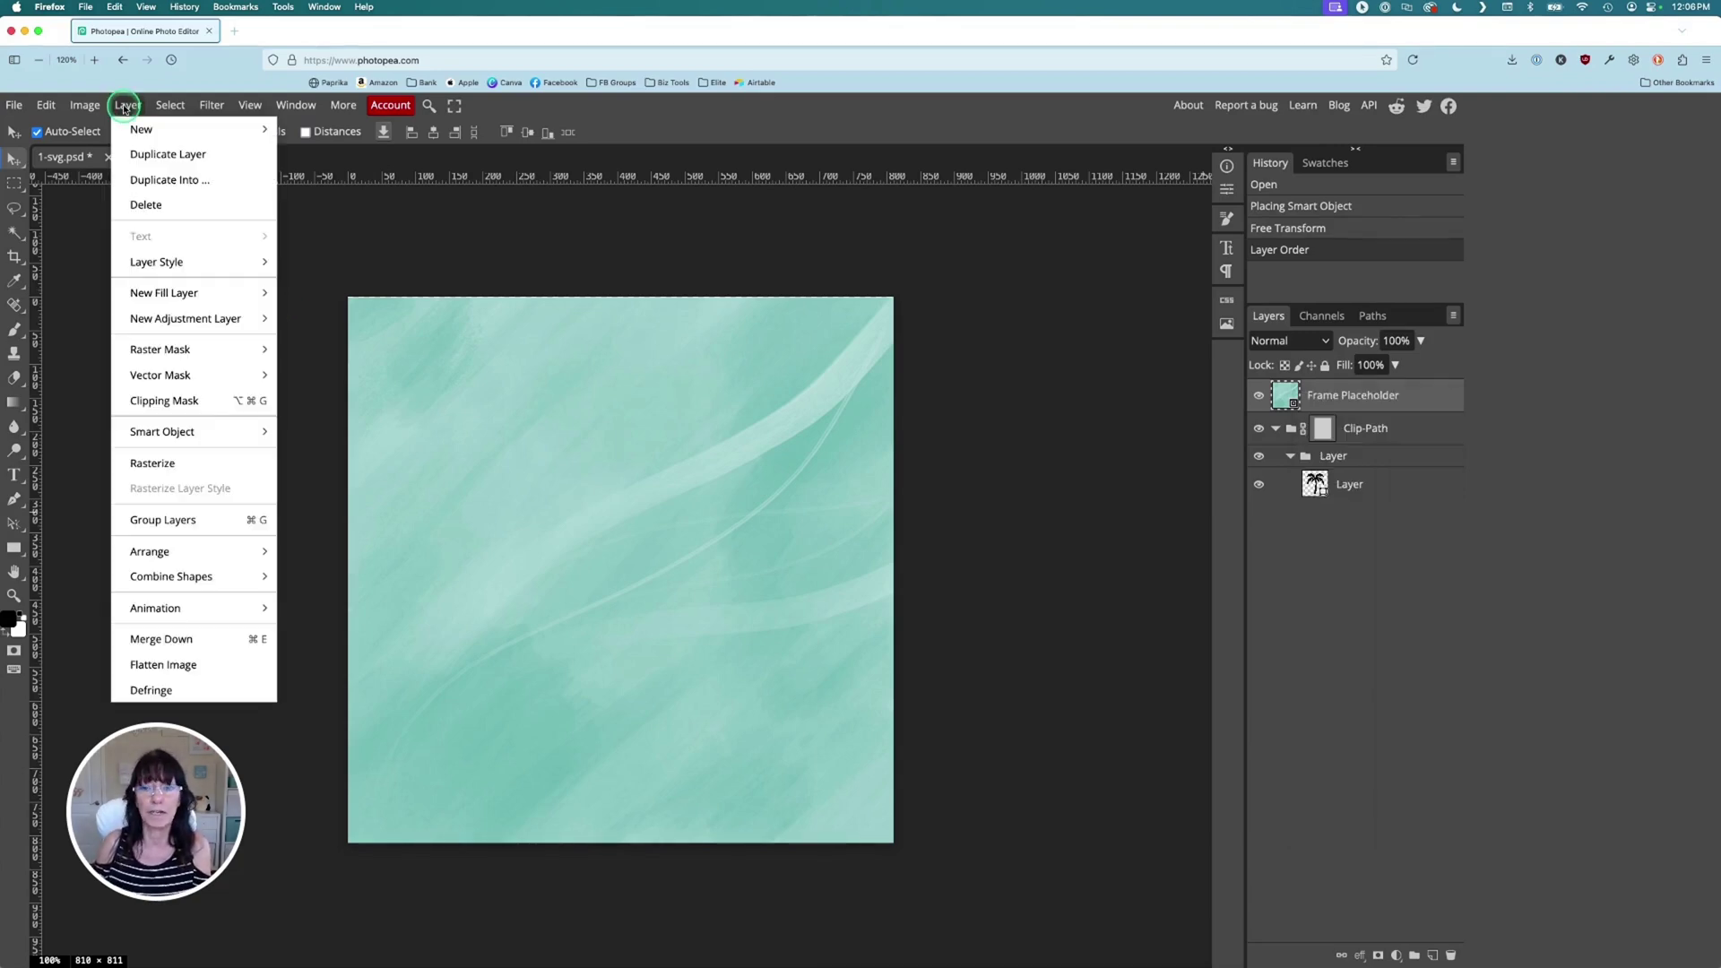
click(180, 408)
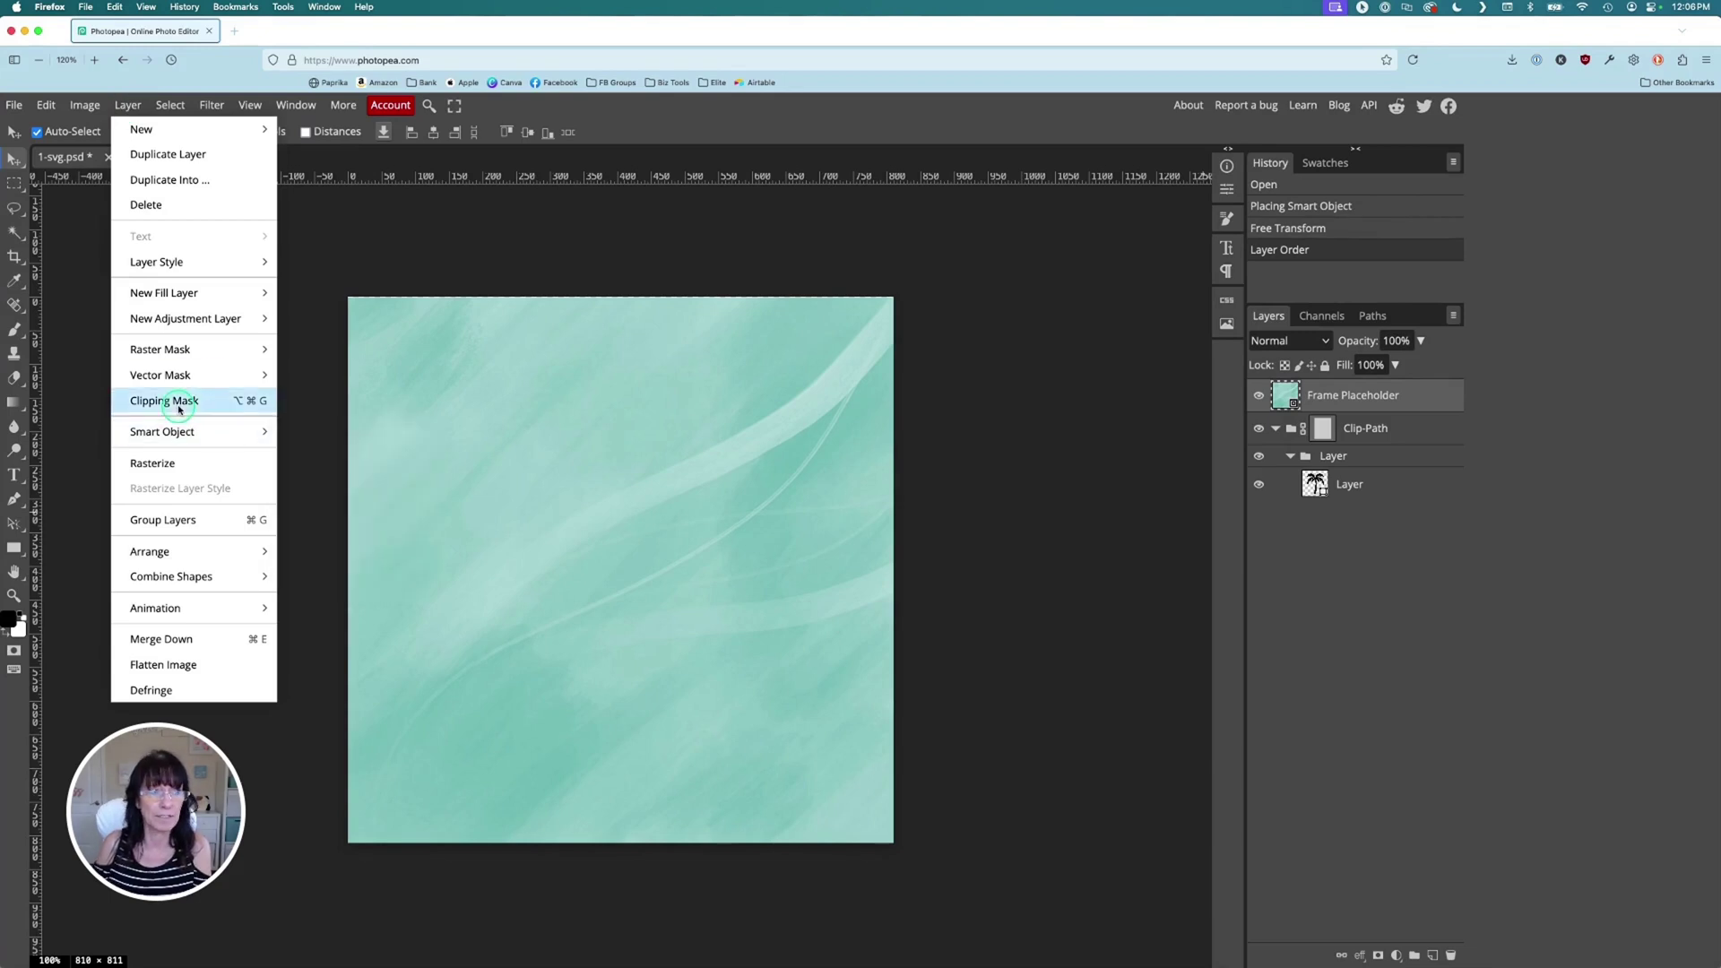
right_click(1407, 399)
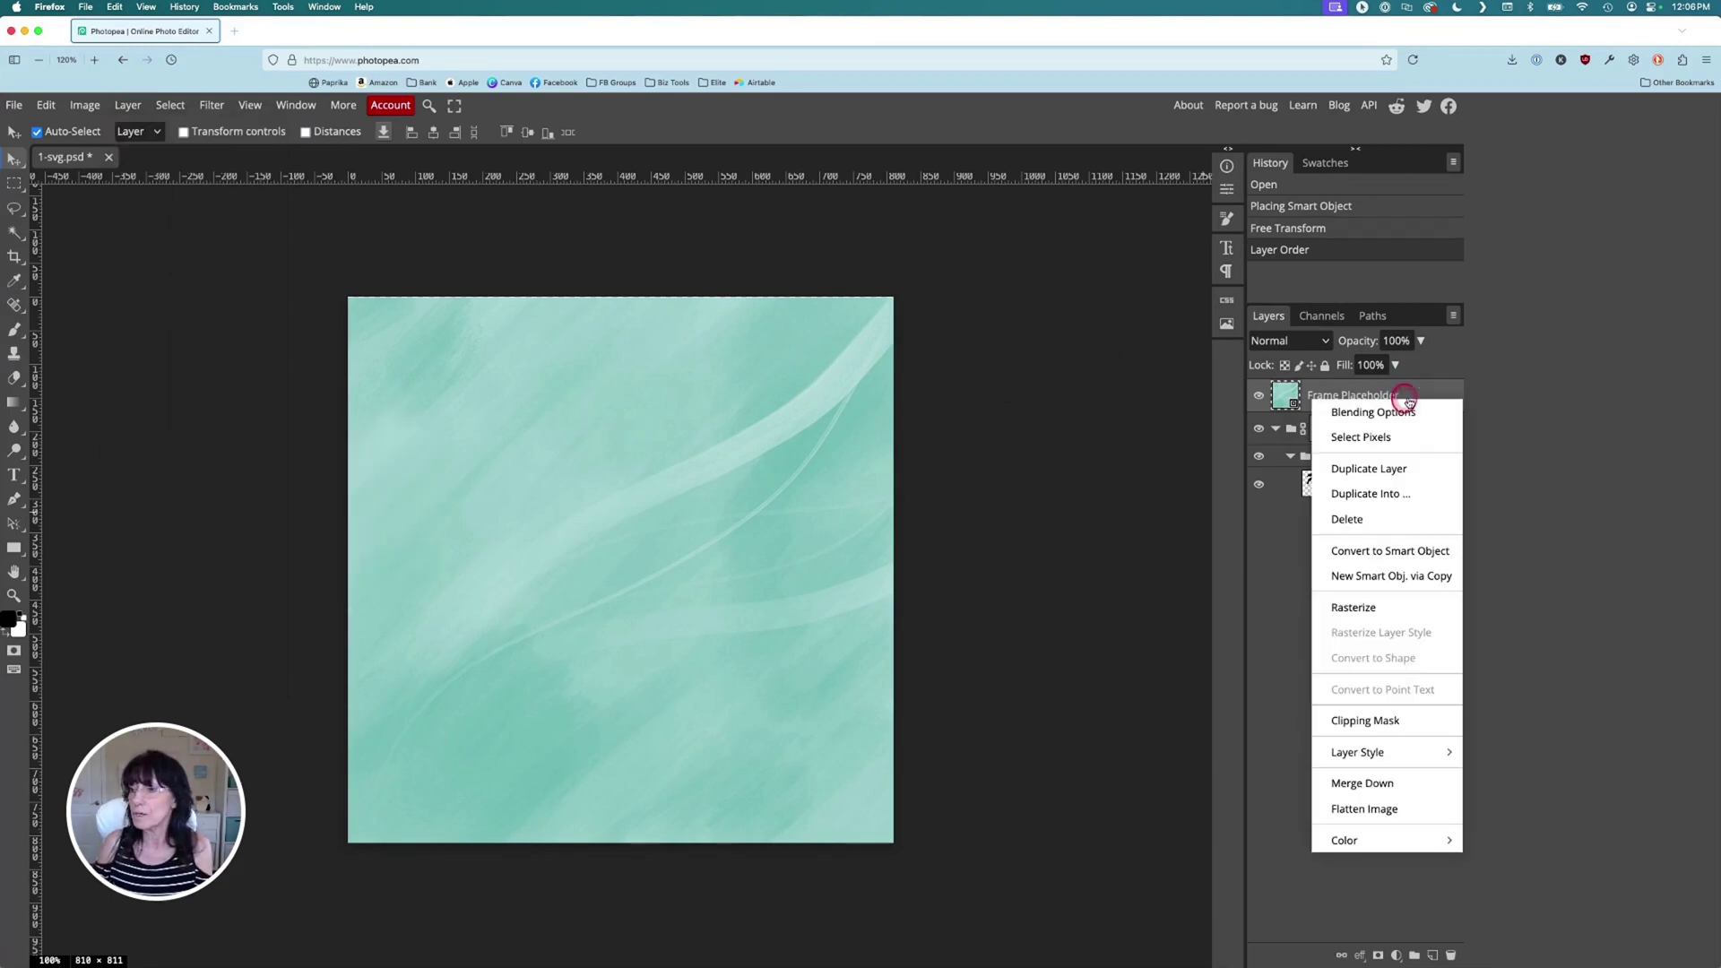
click(1391, 725)
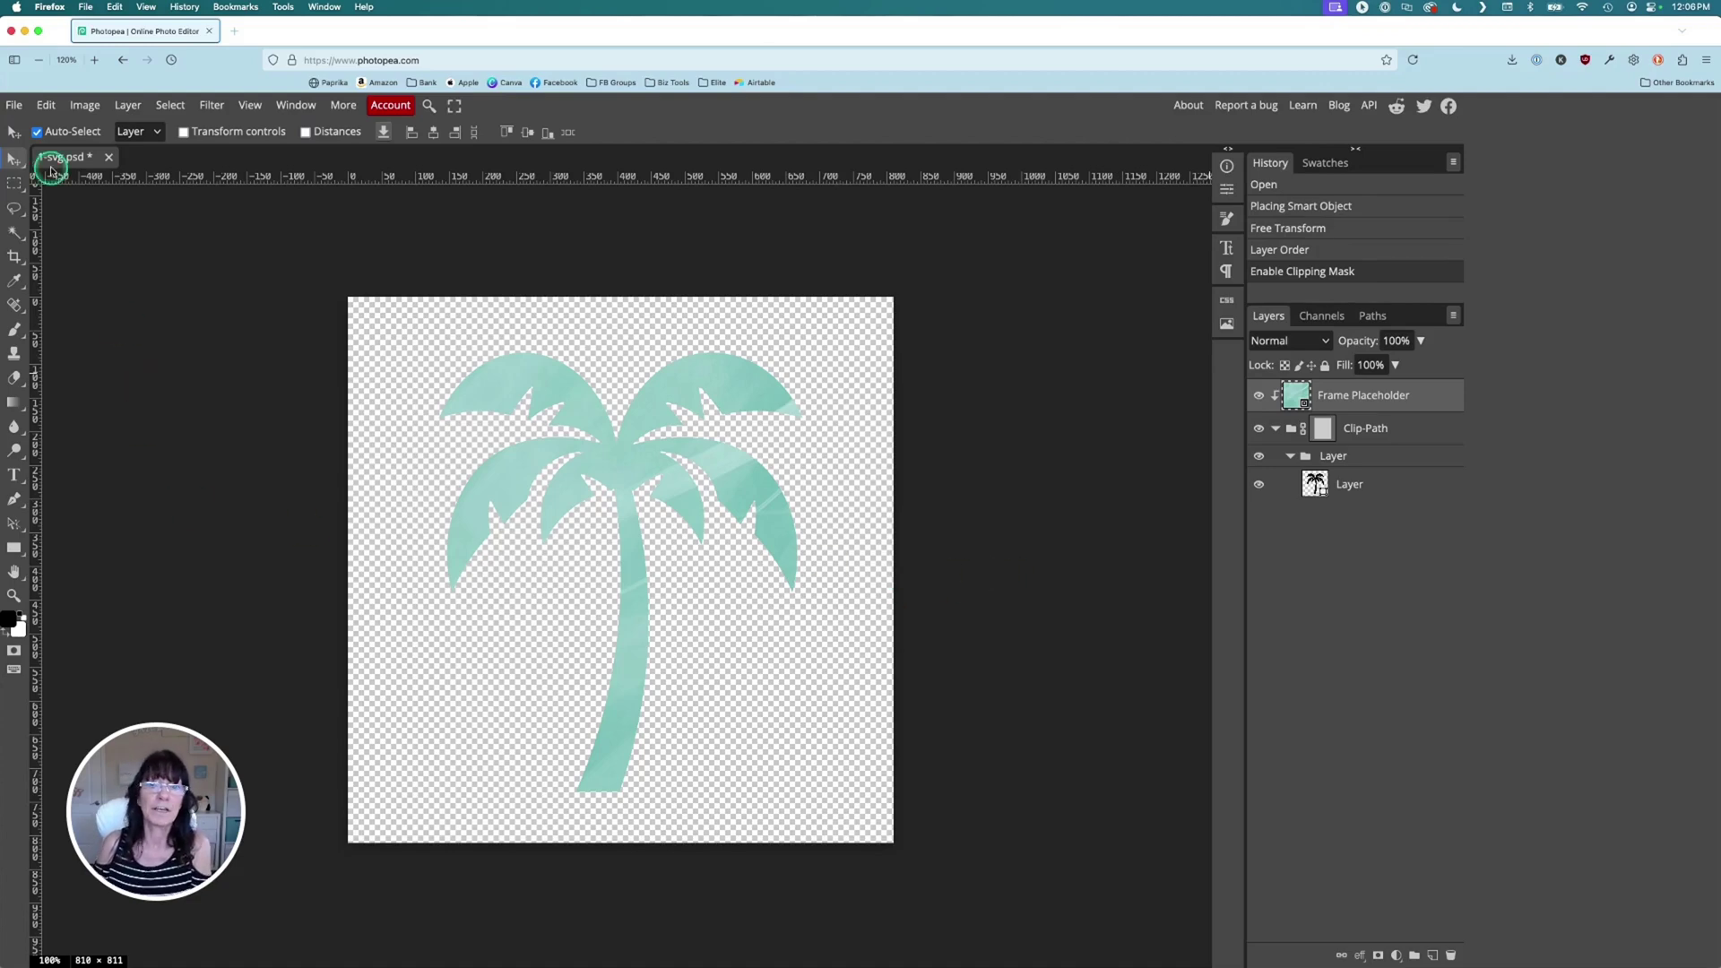
click(13, 105)
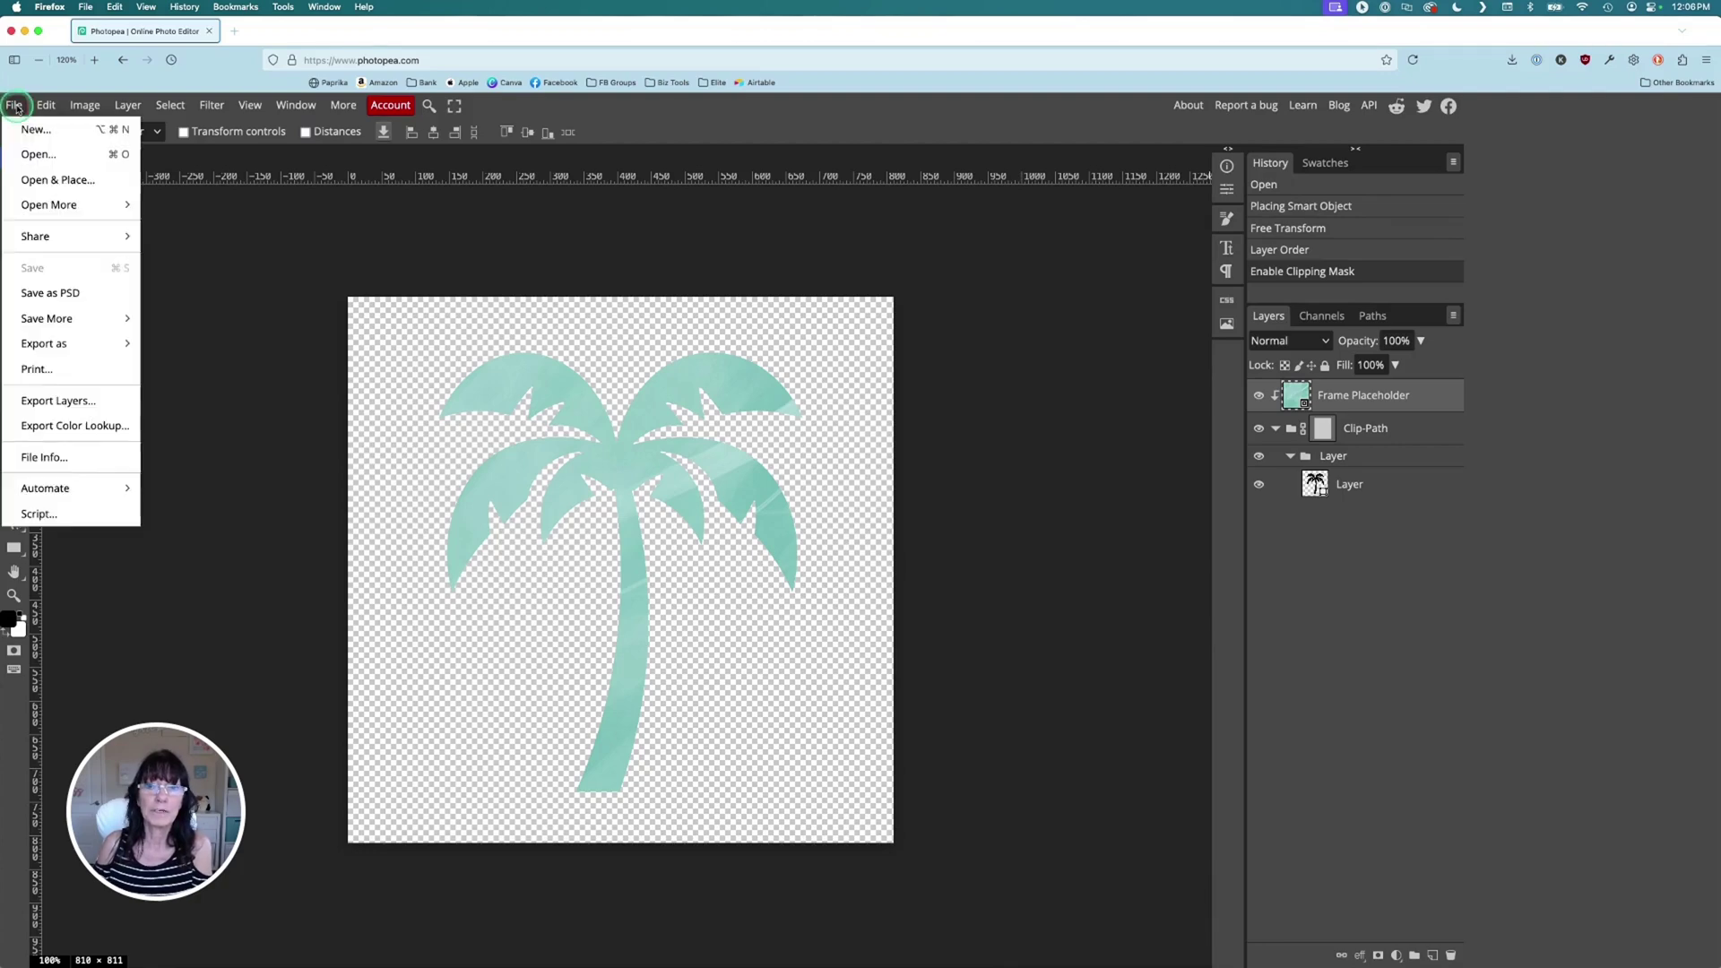
click(112, 297)
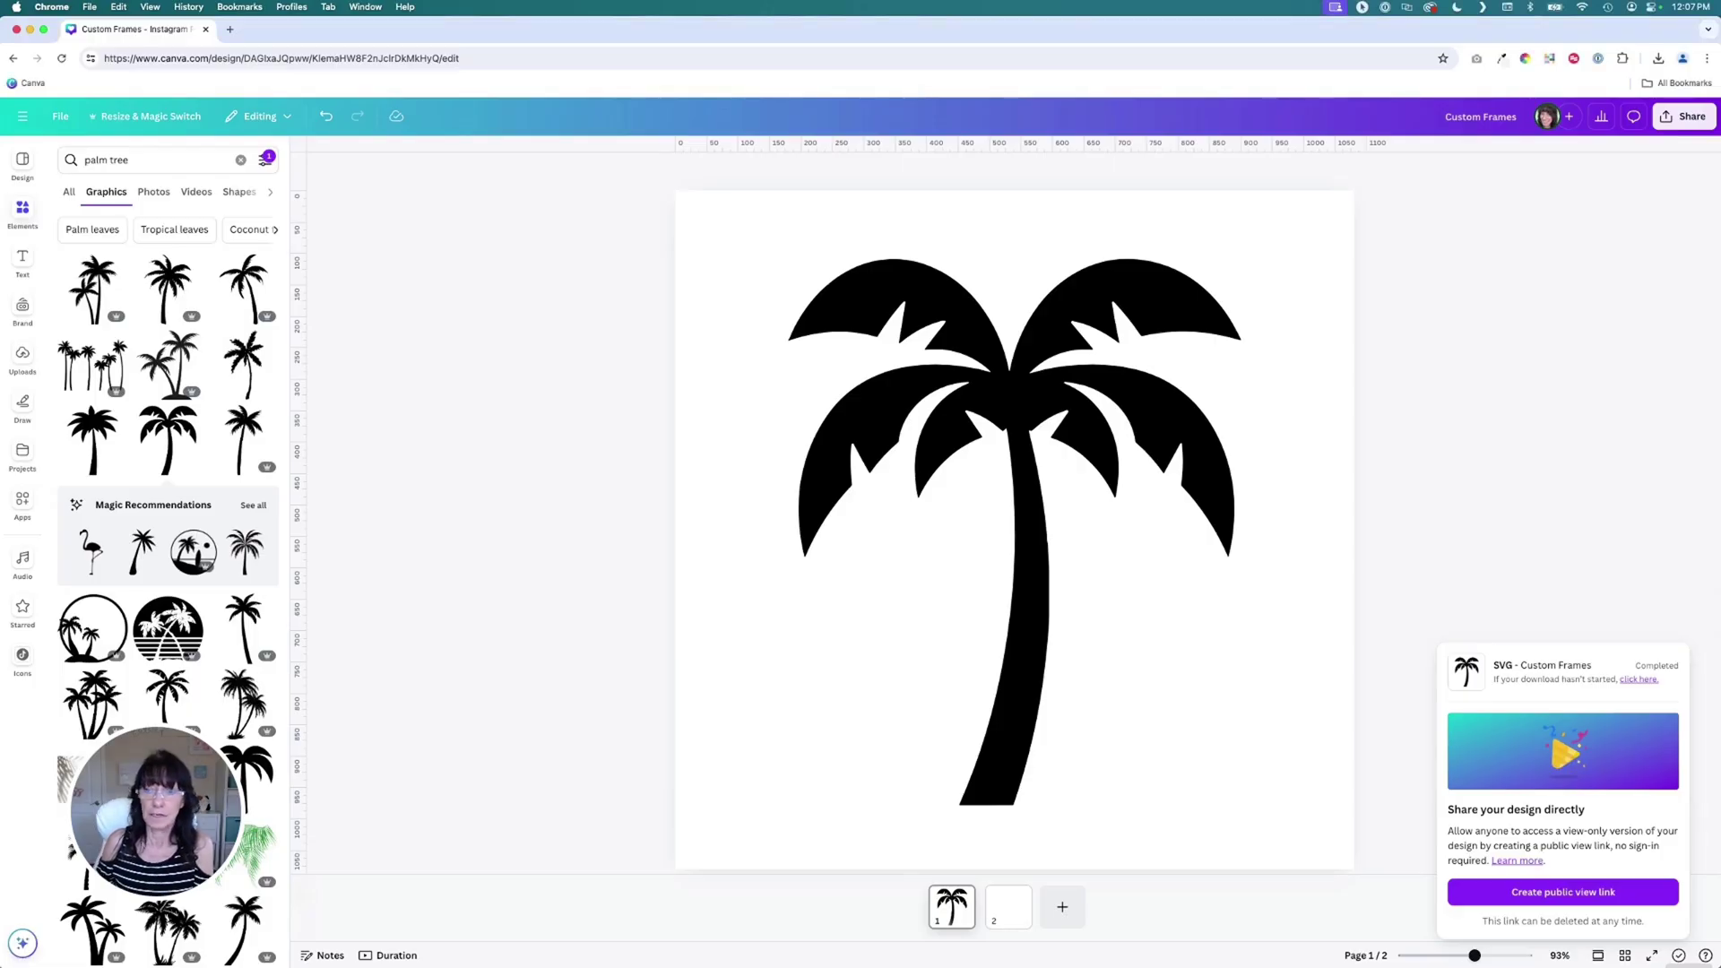
Upload 1-svg.psd to Canva and add the watercolor palm tree to blank page 2.
click(1006, 905)
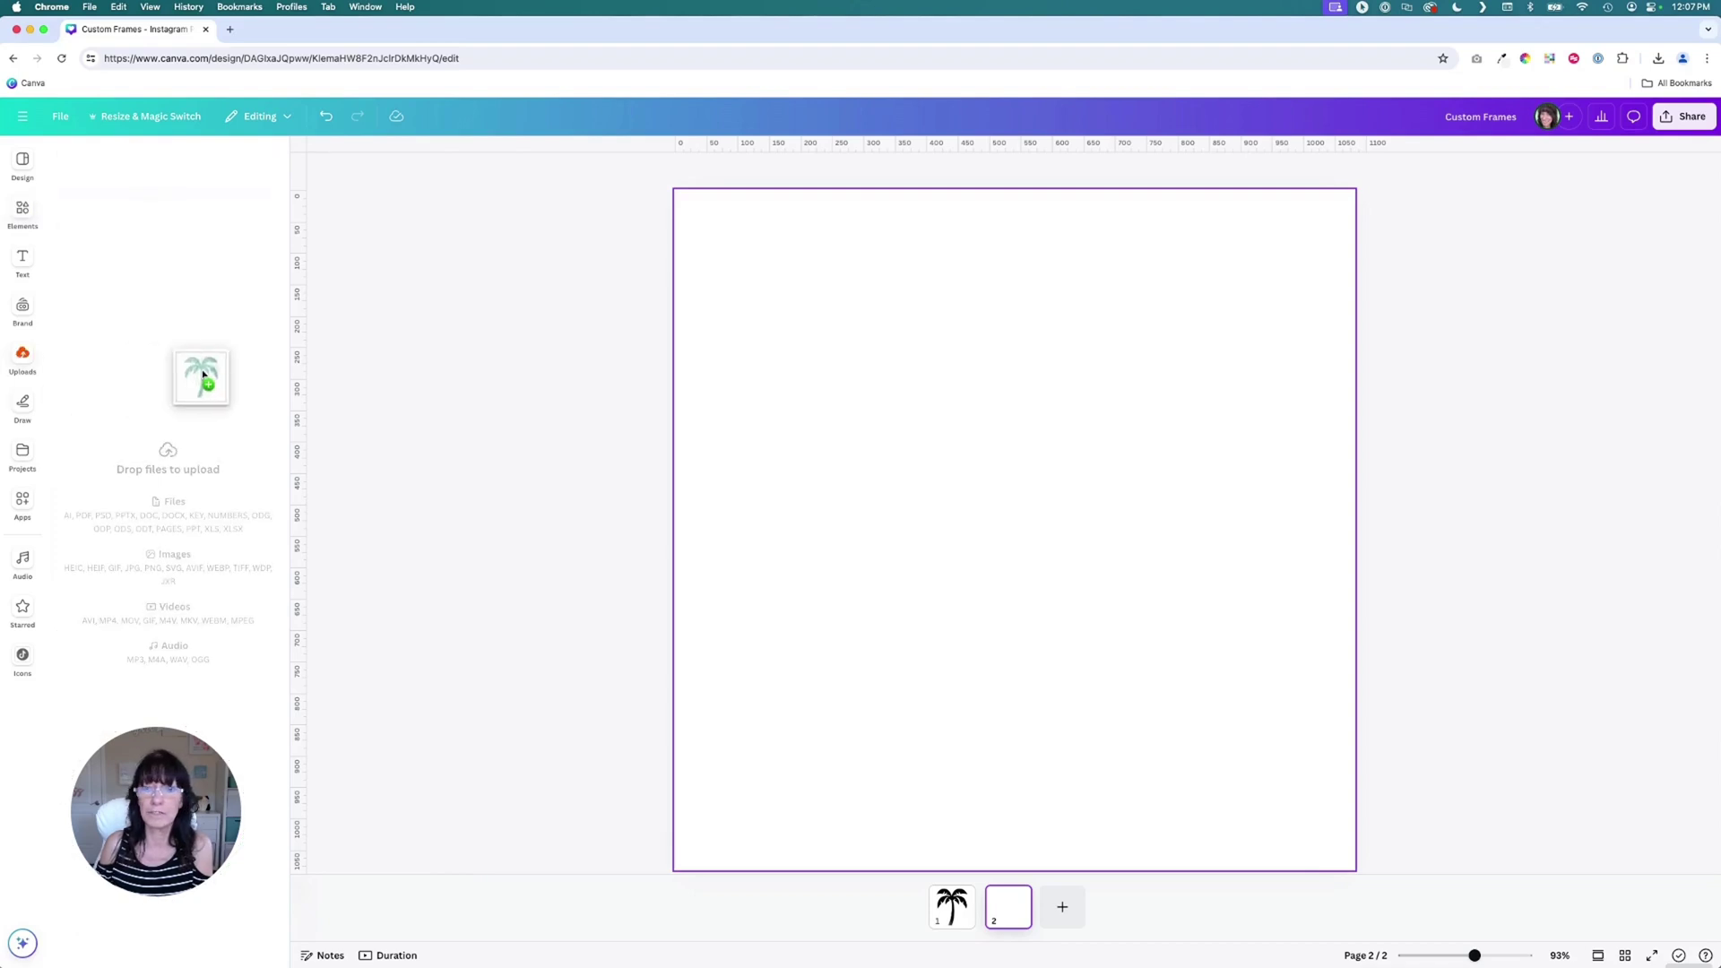
drag(207, 373, 216, 374)
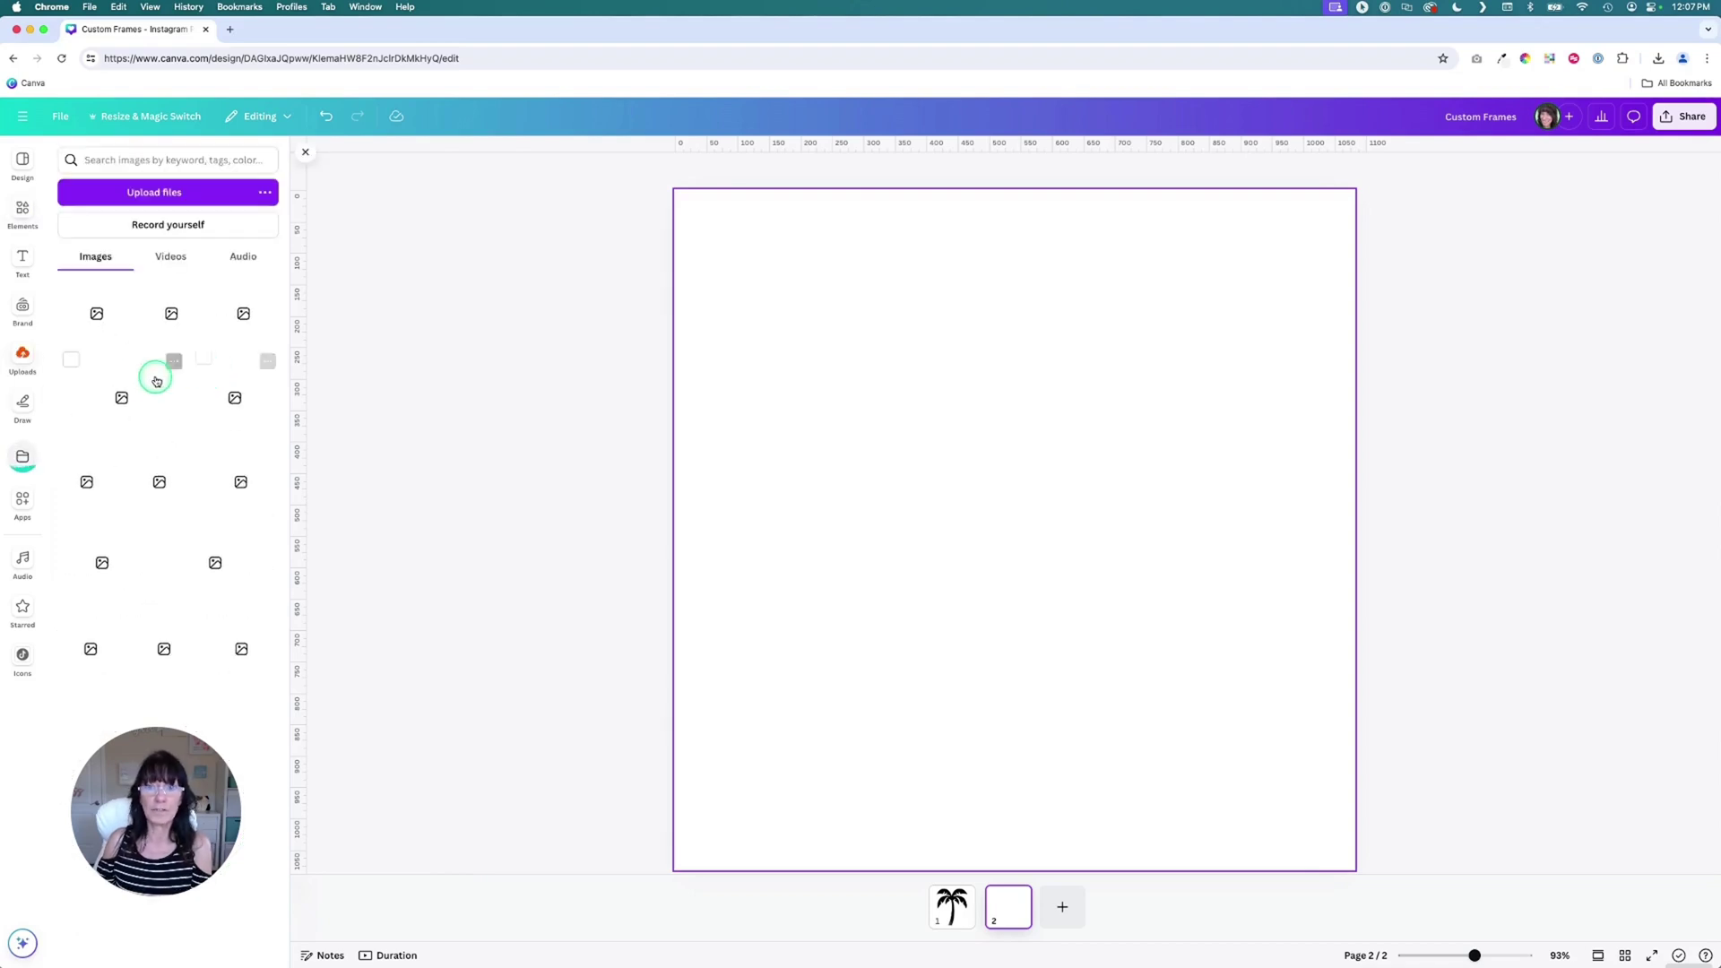
click(24, 459)
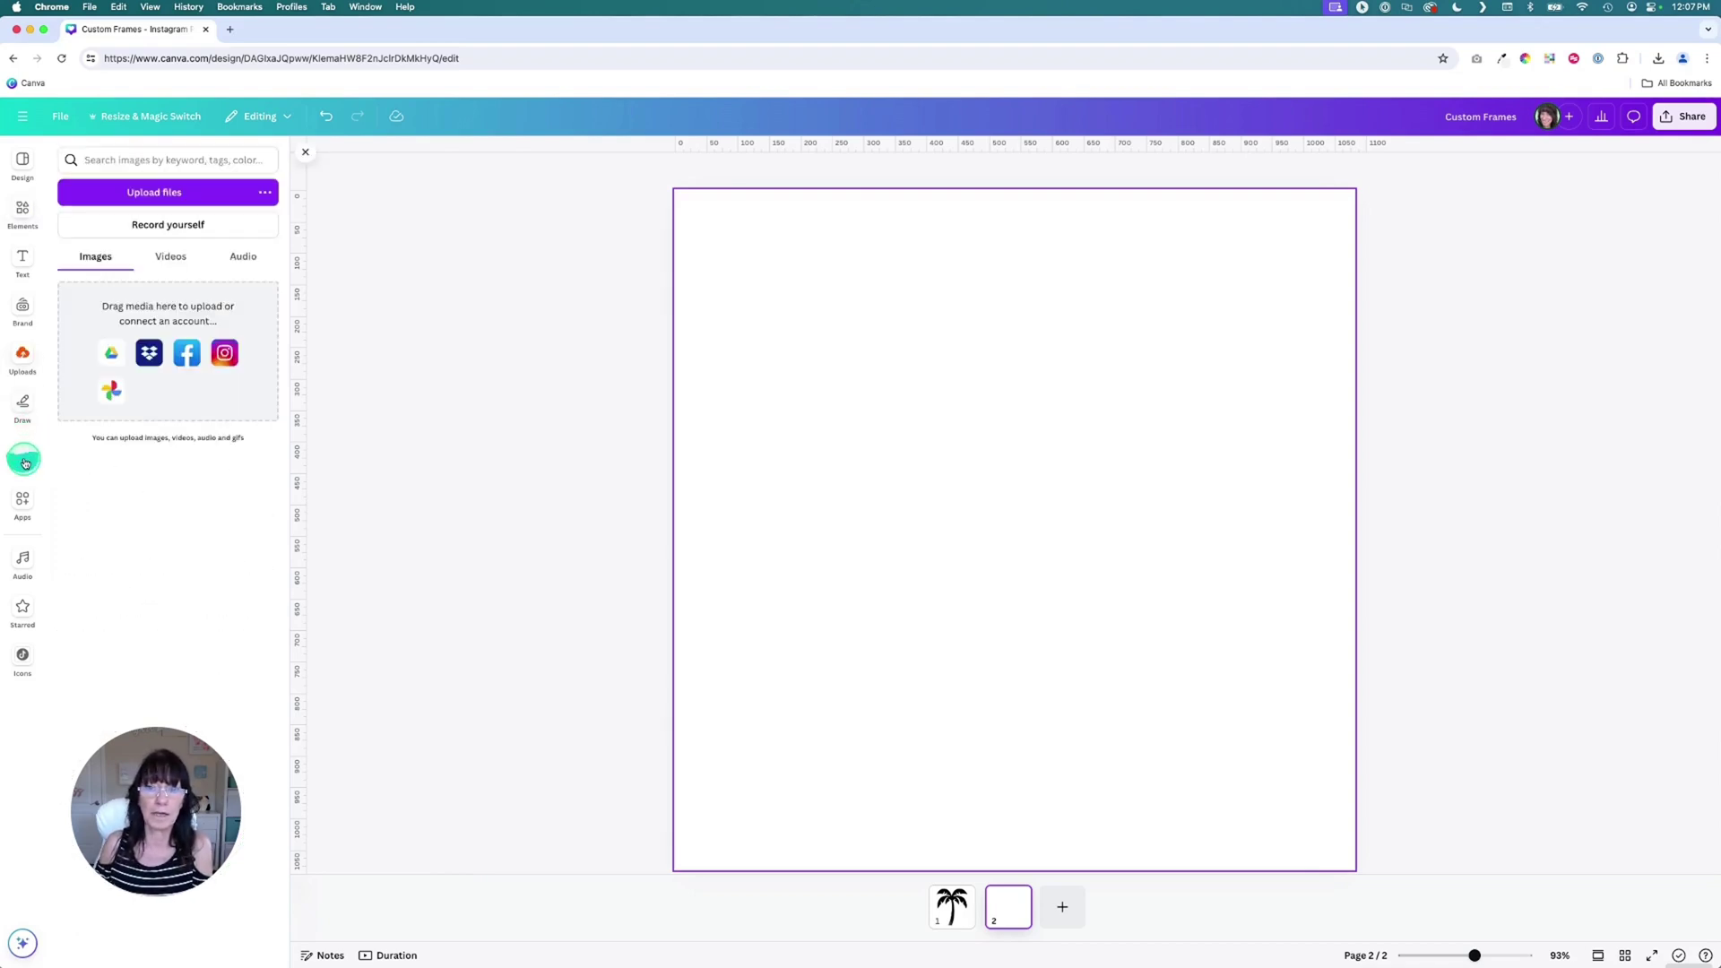
click(97, 307)
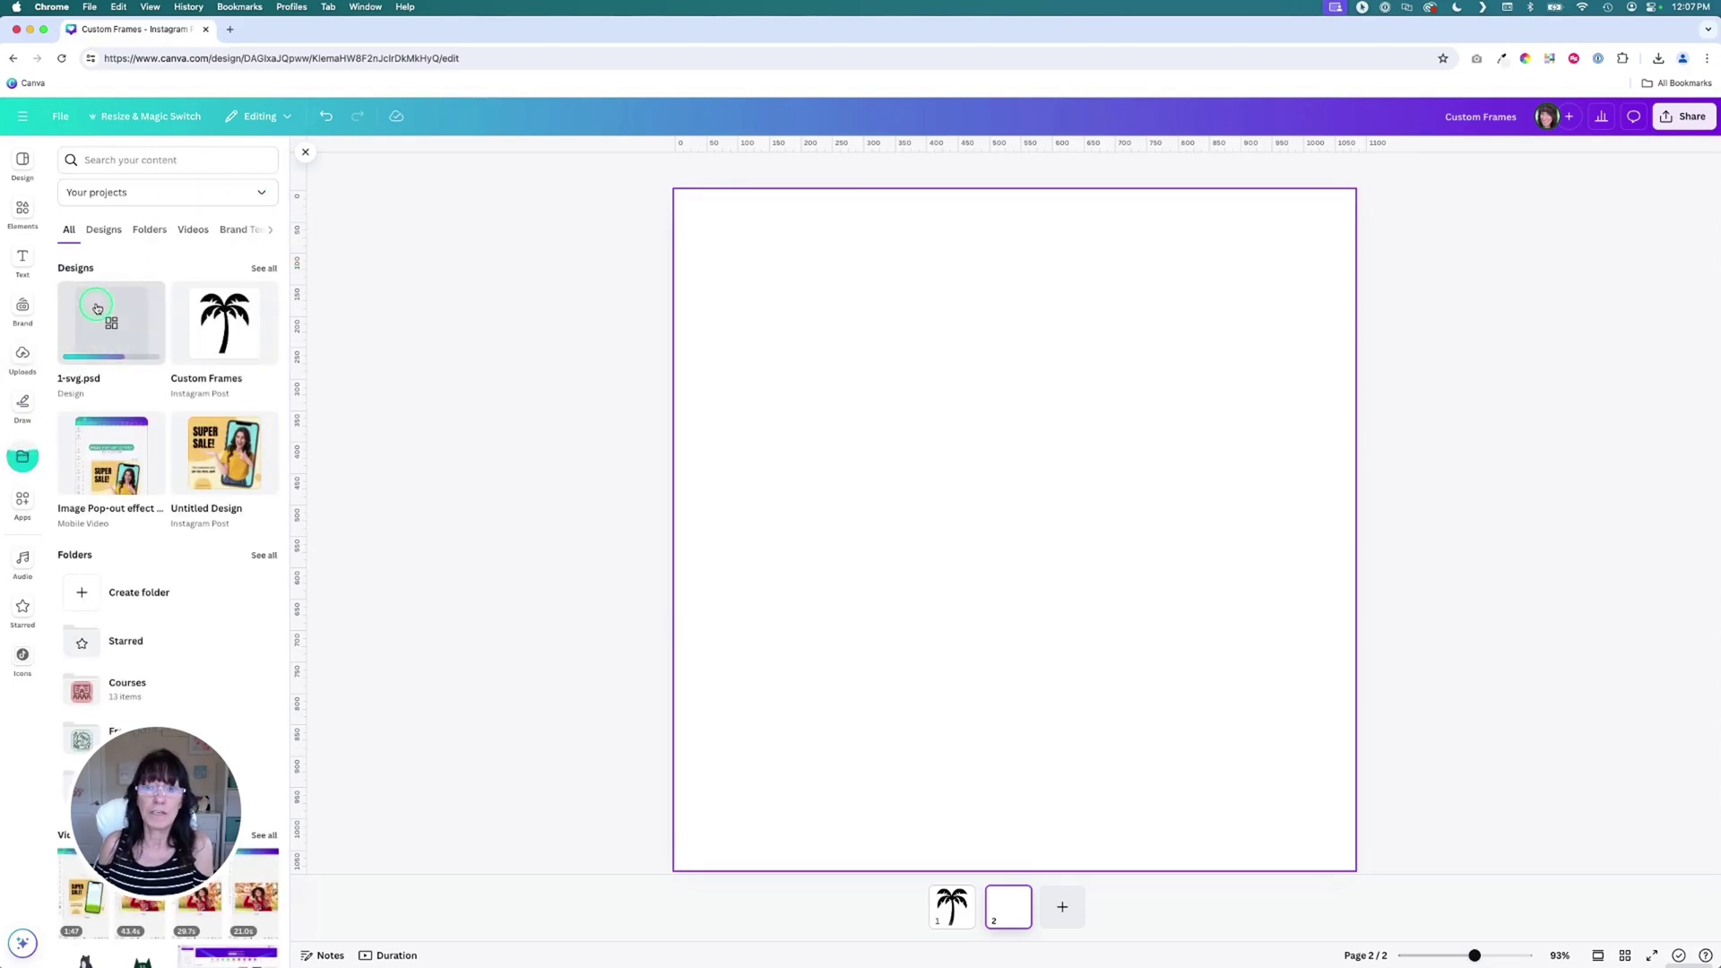
click(97, 335)
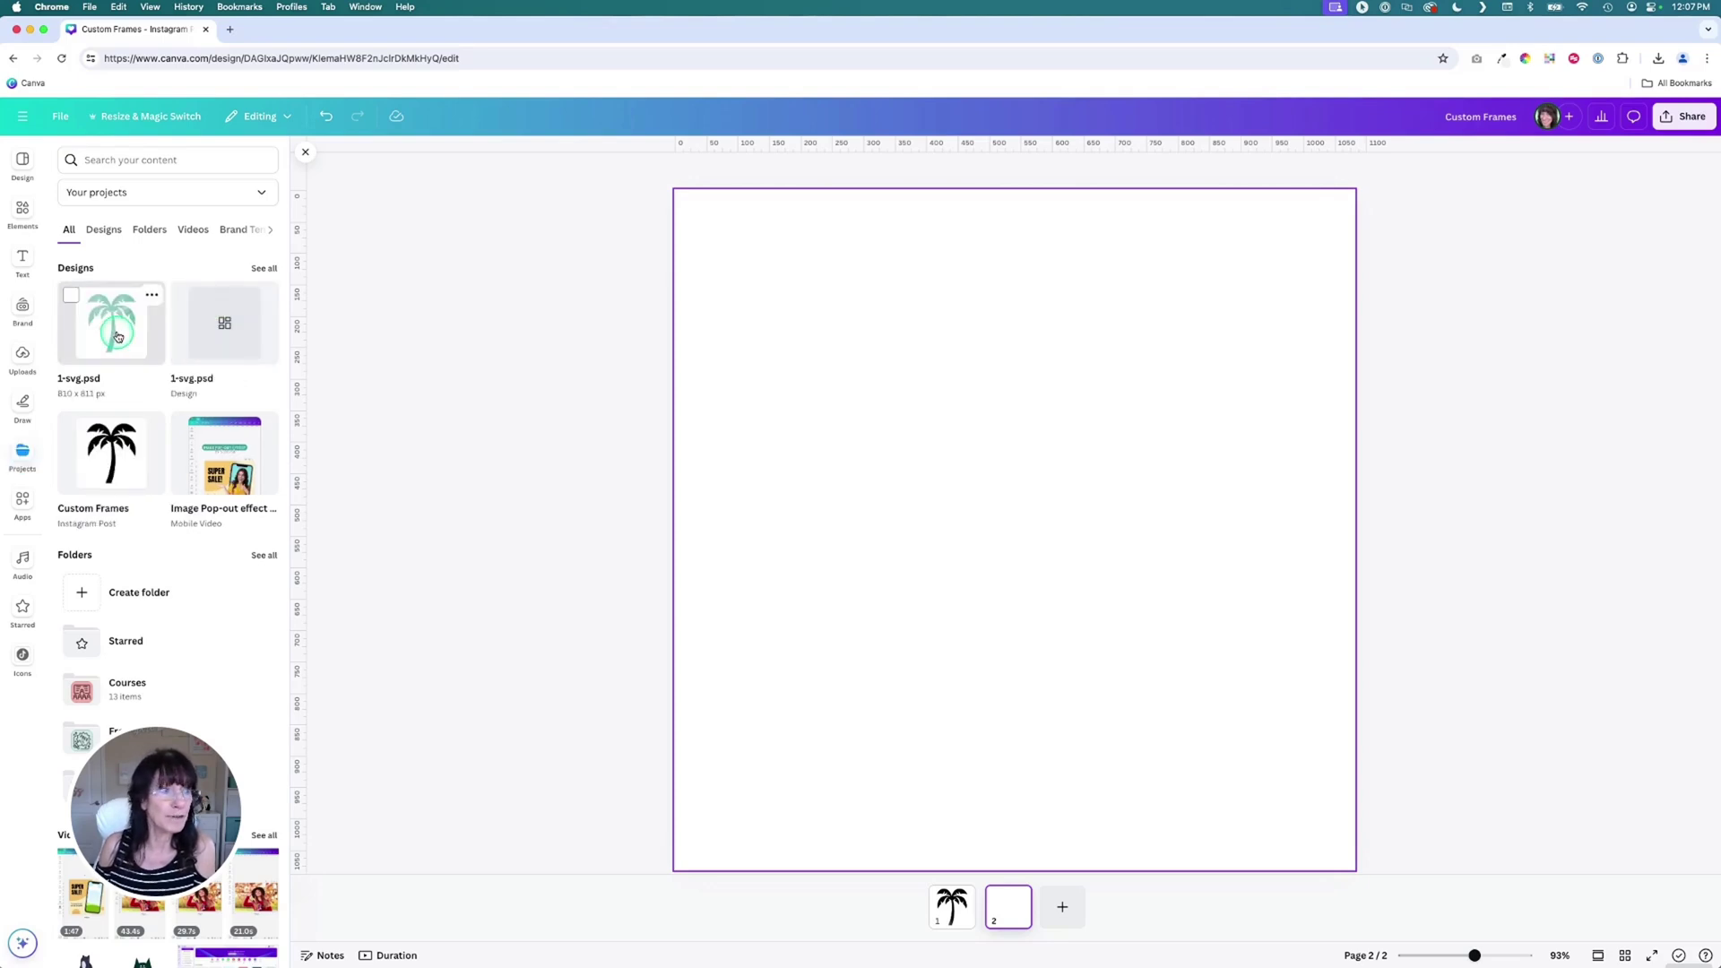
click(112, 338)
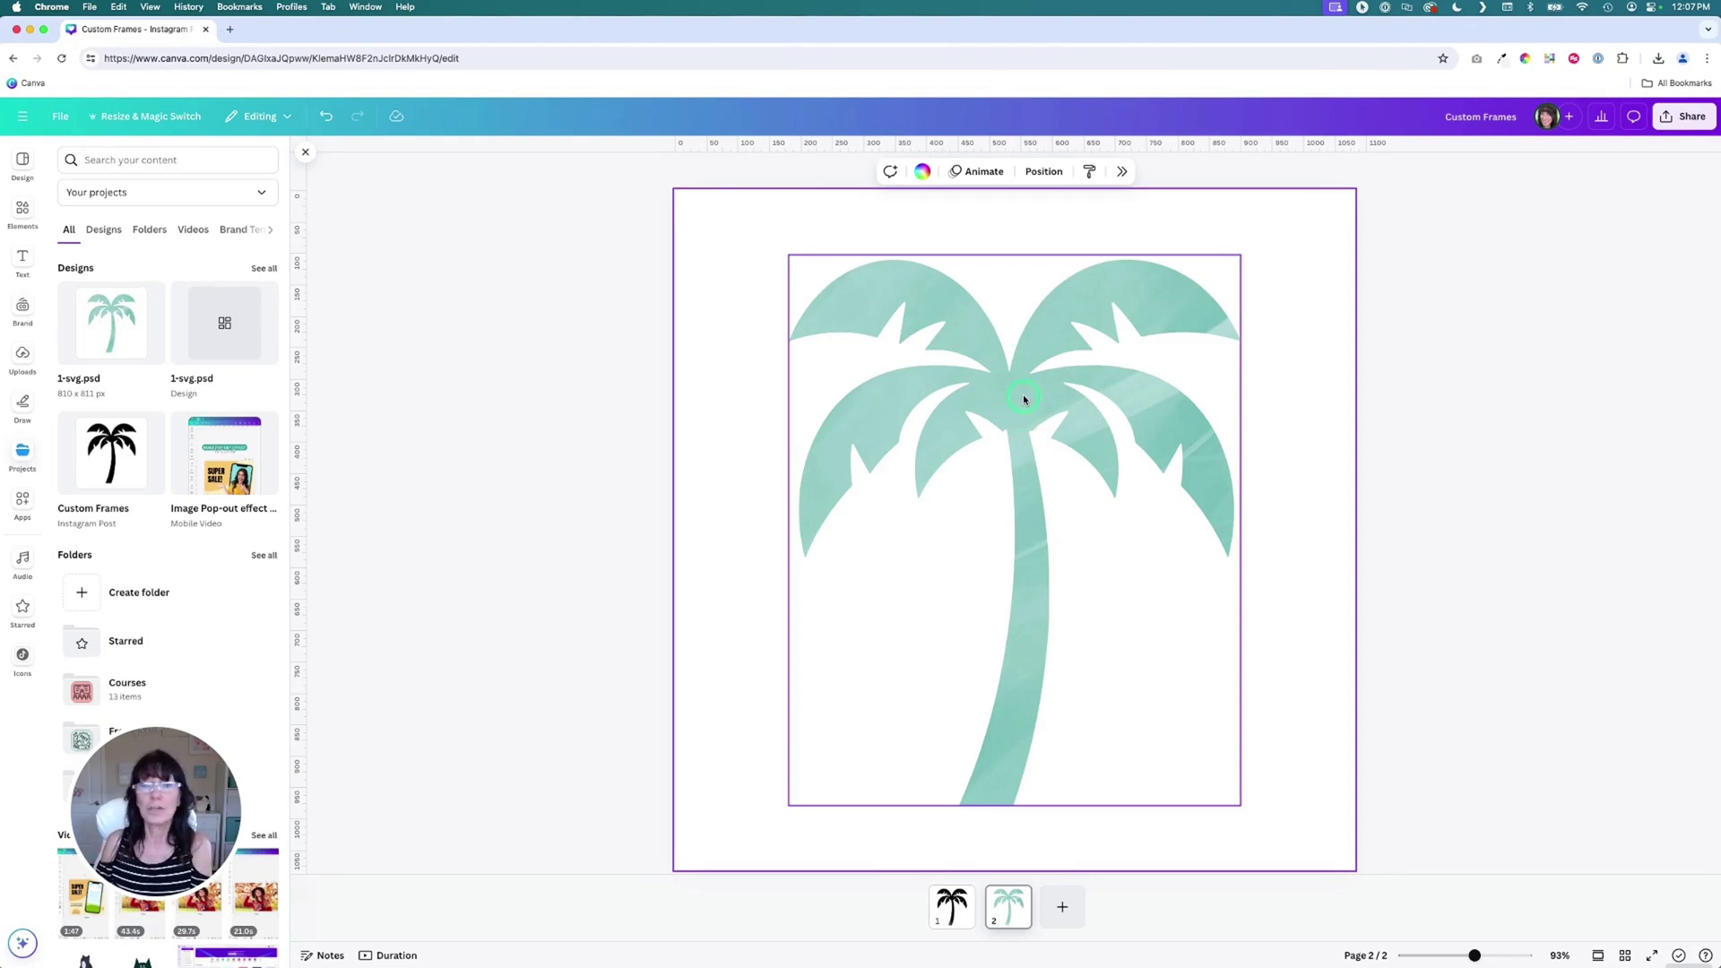
Delete the watercolor image from the palm, keeping only the empty palm-shaped frame.
click(1014, 368)
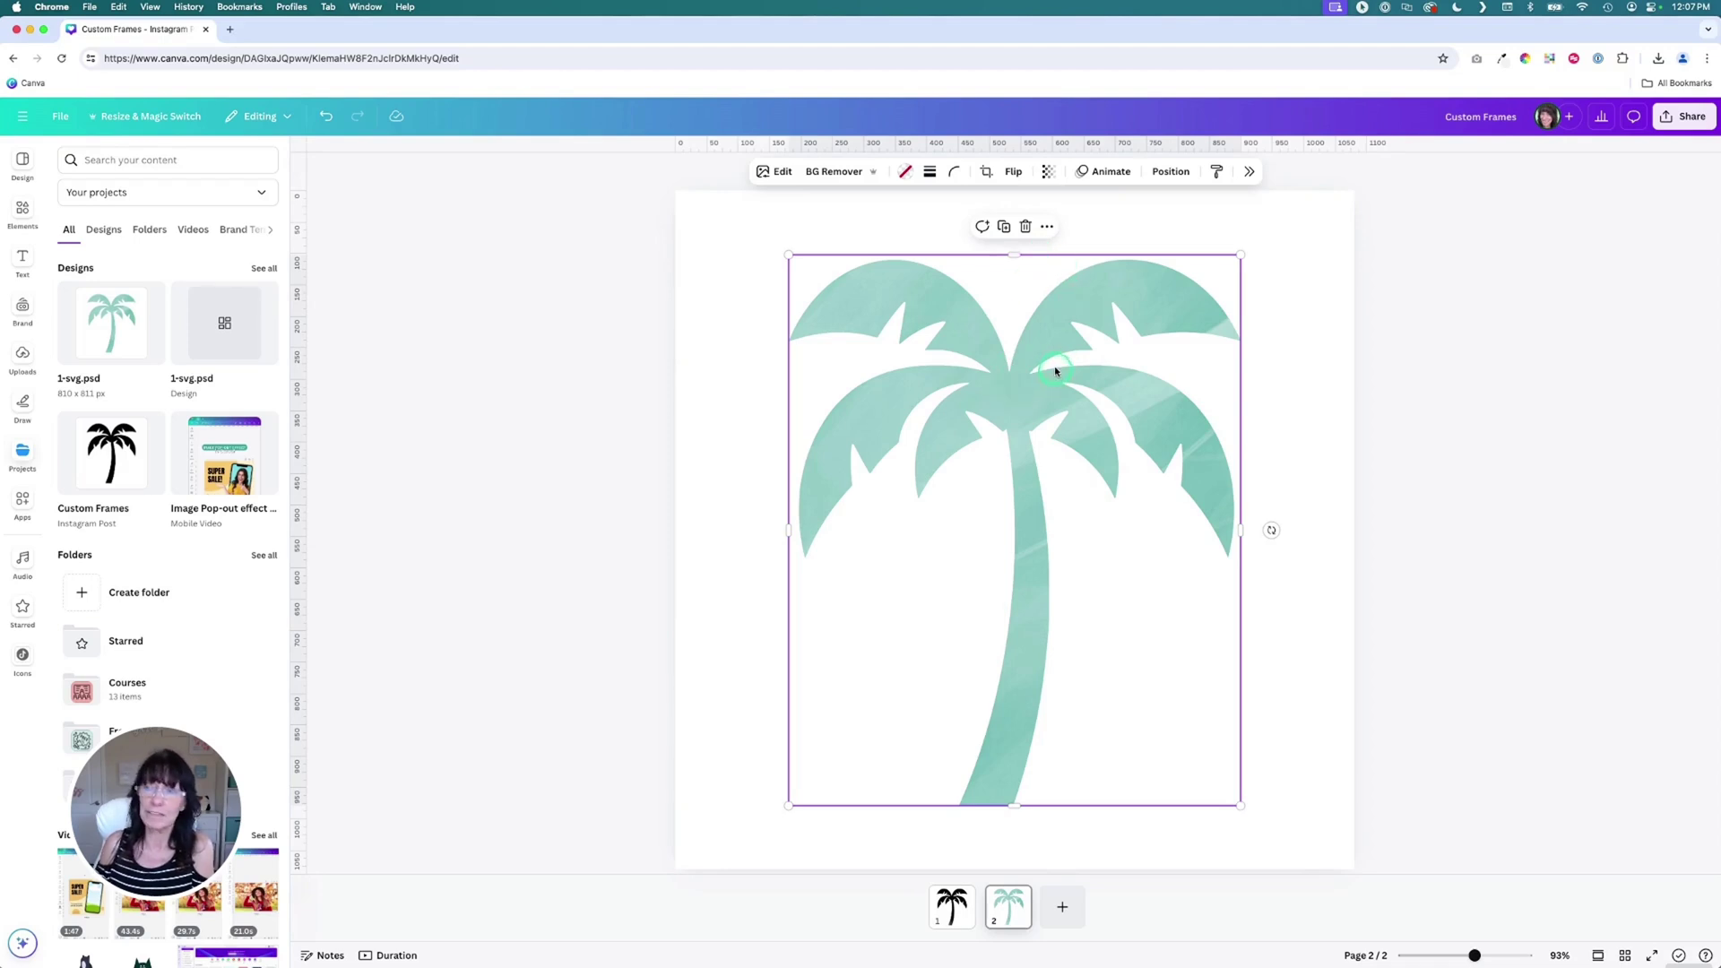
click(1027, 227)
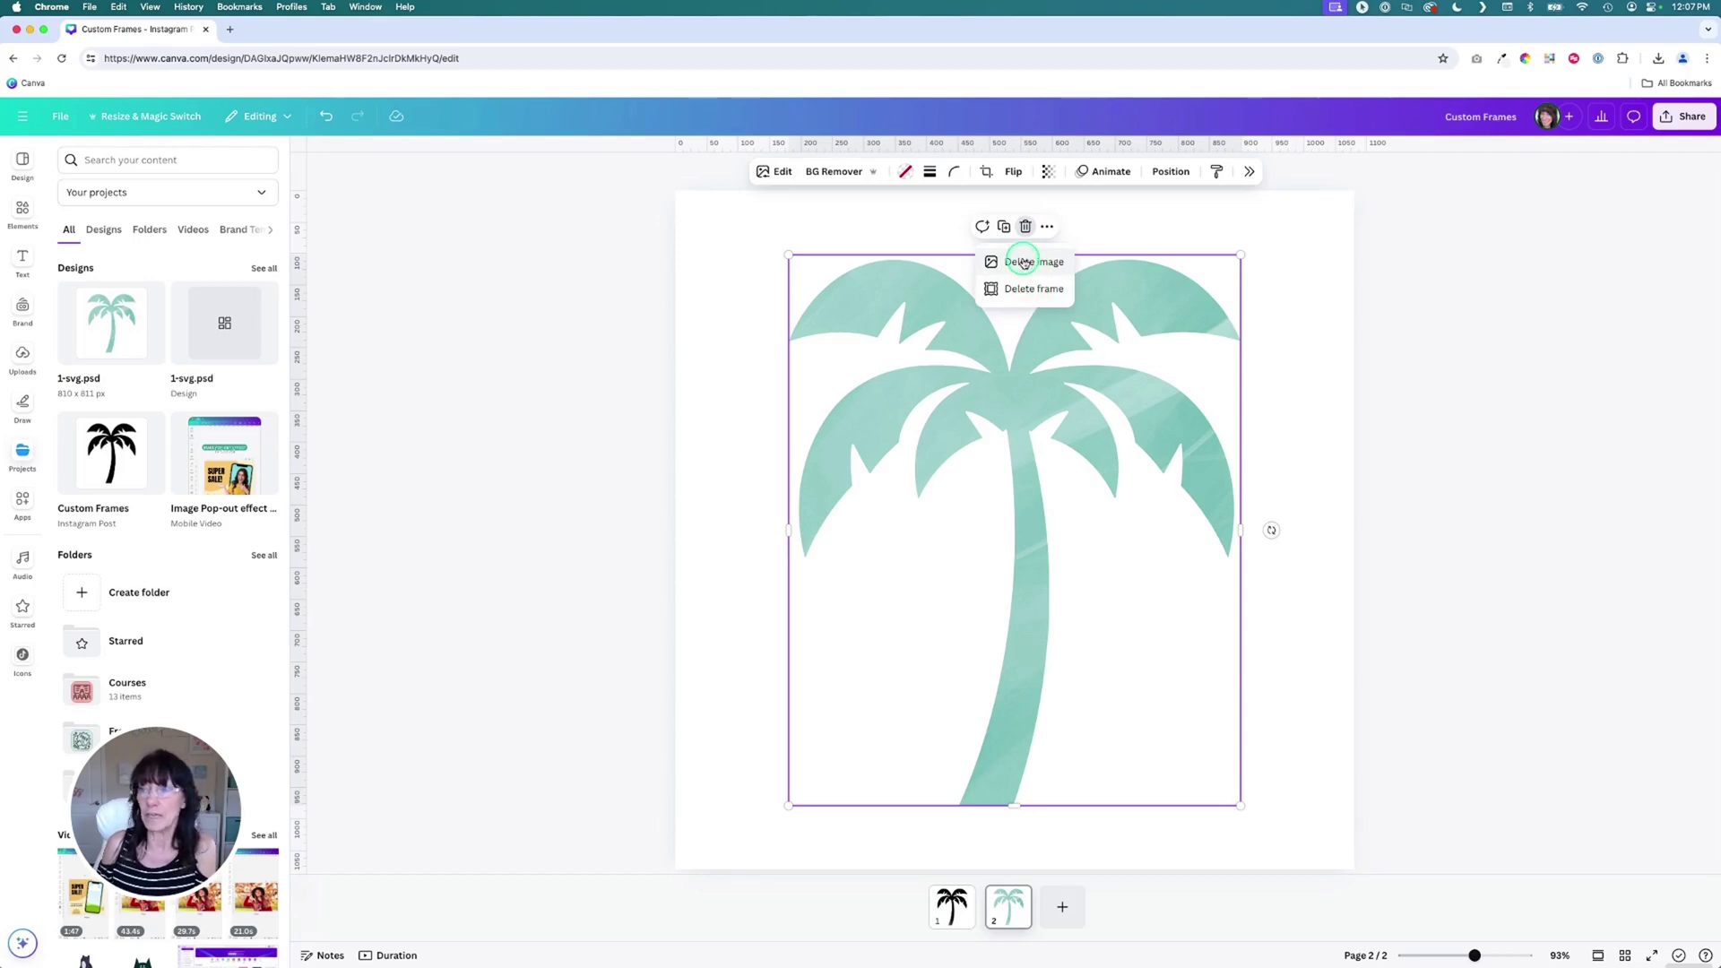
click(1024, 263)
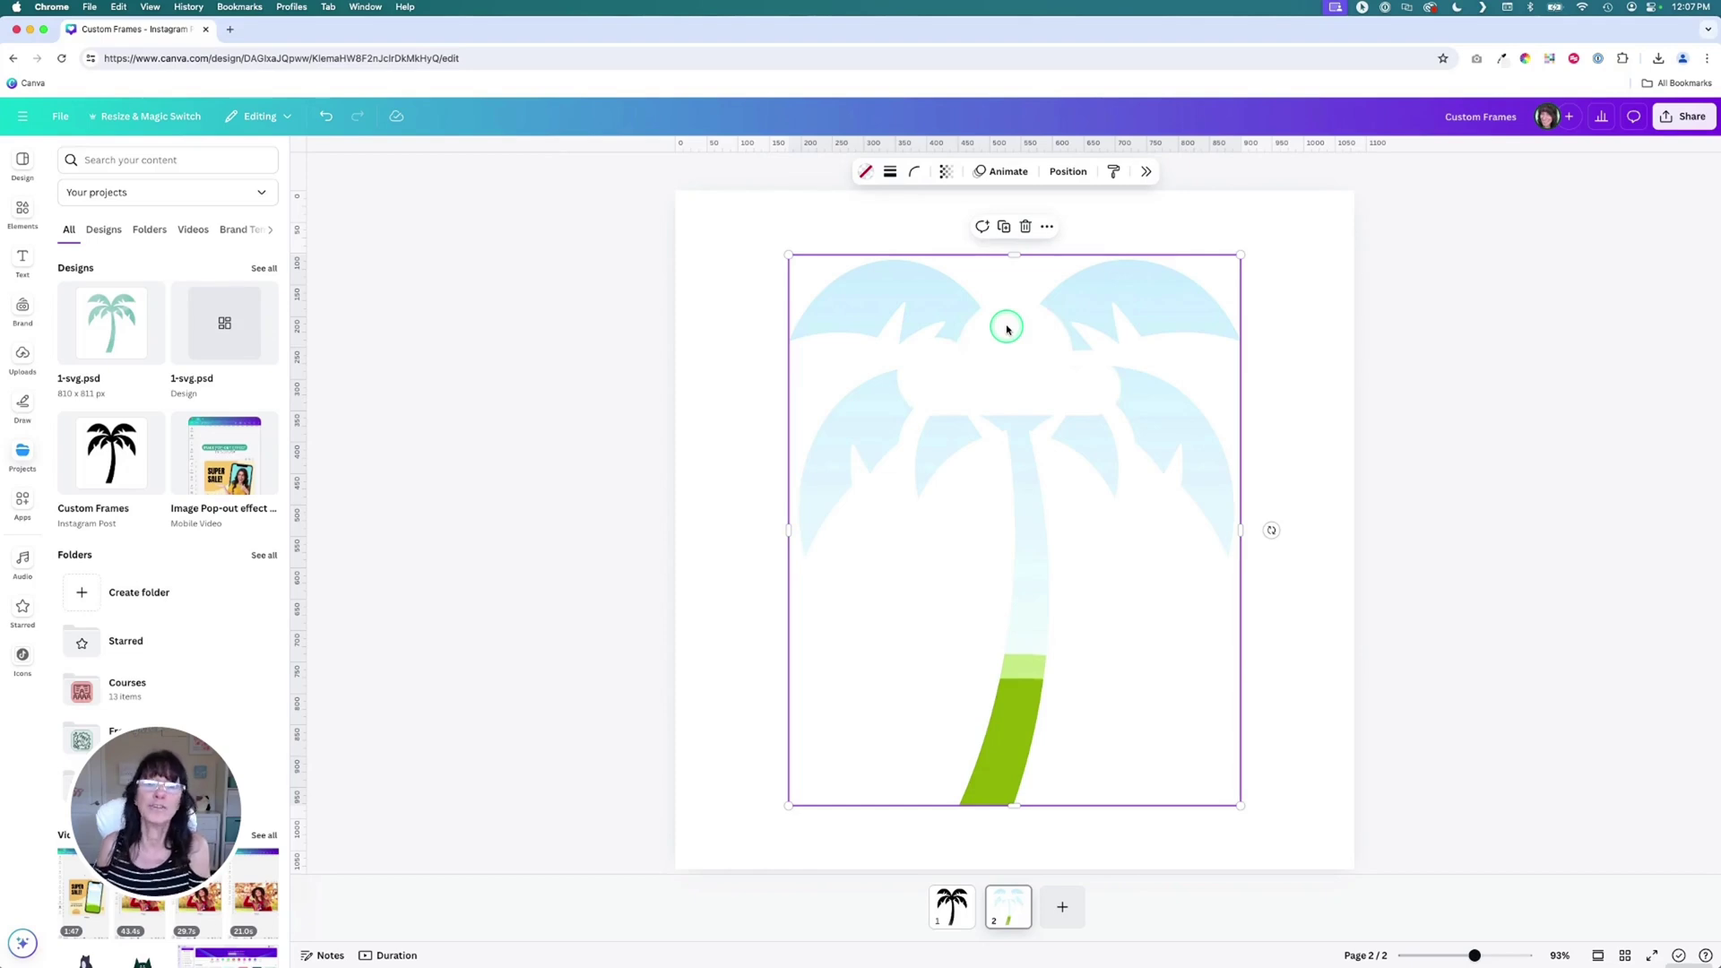
Search Elements for sunrise photos and drop a sunset photo into the palm frame.
click(570, 334)
click(29, 213)
click(154, 156)
text(palm tree)
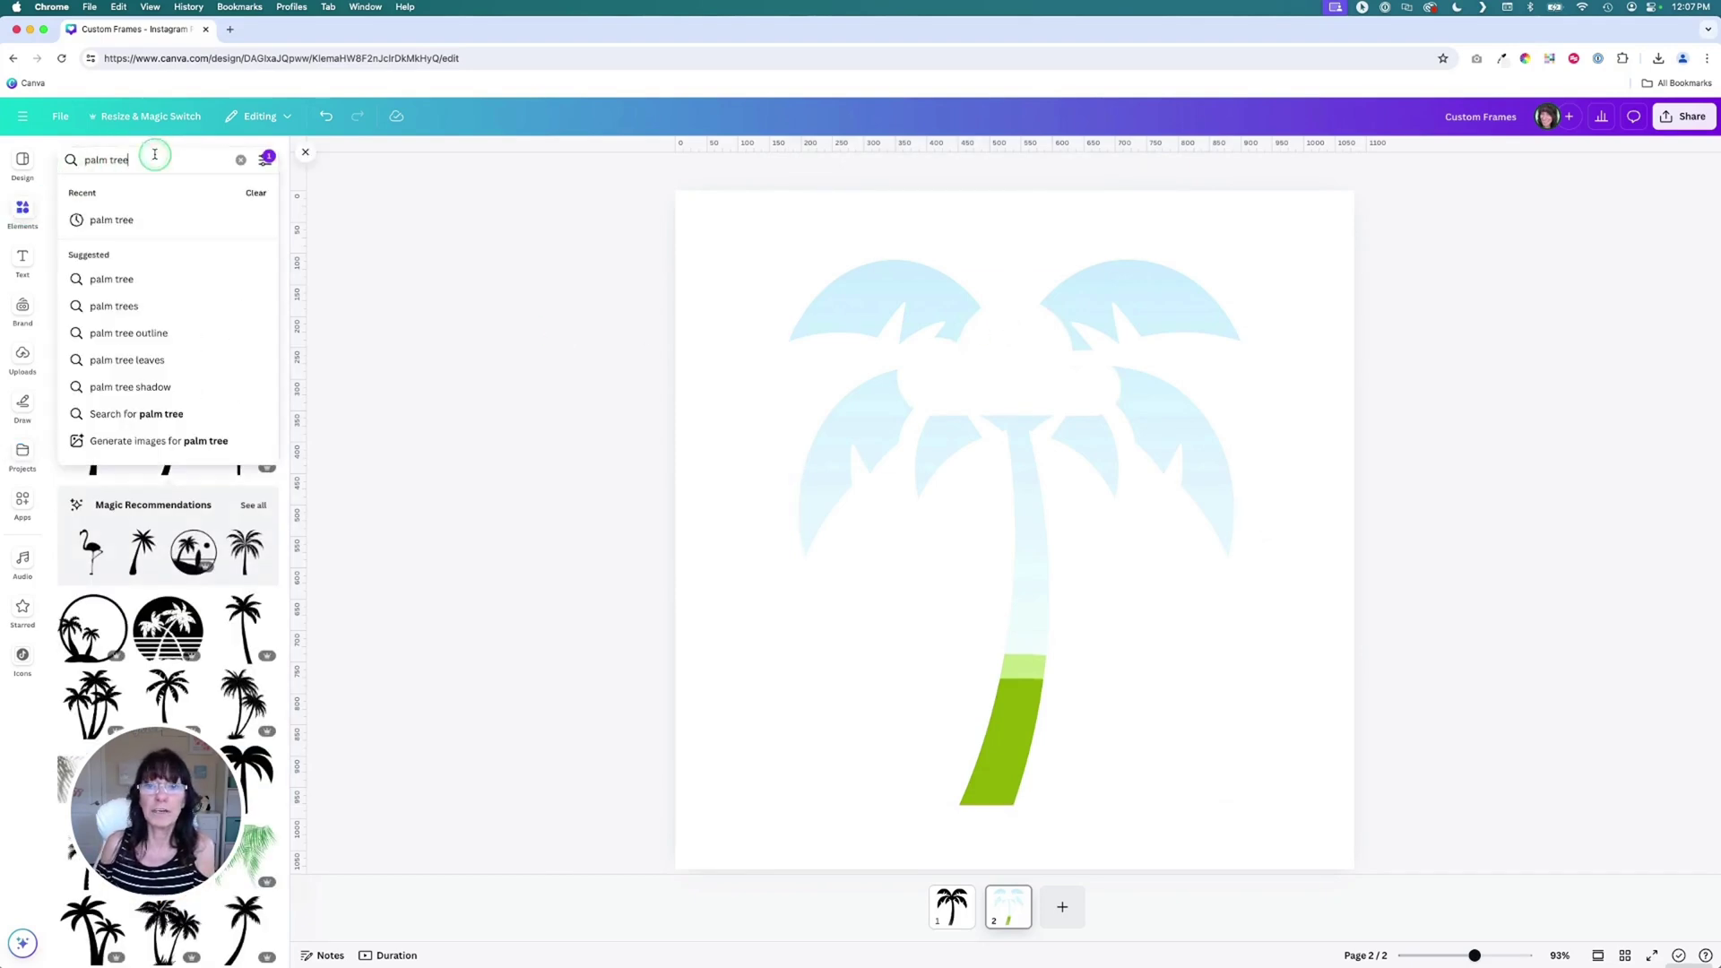
click(240, 159)
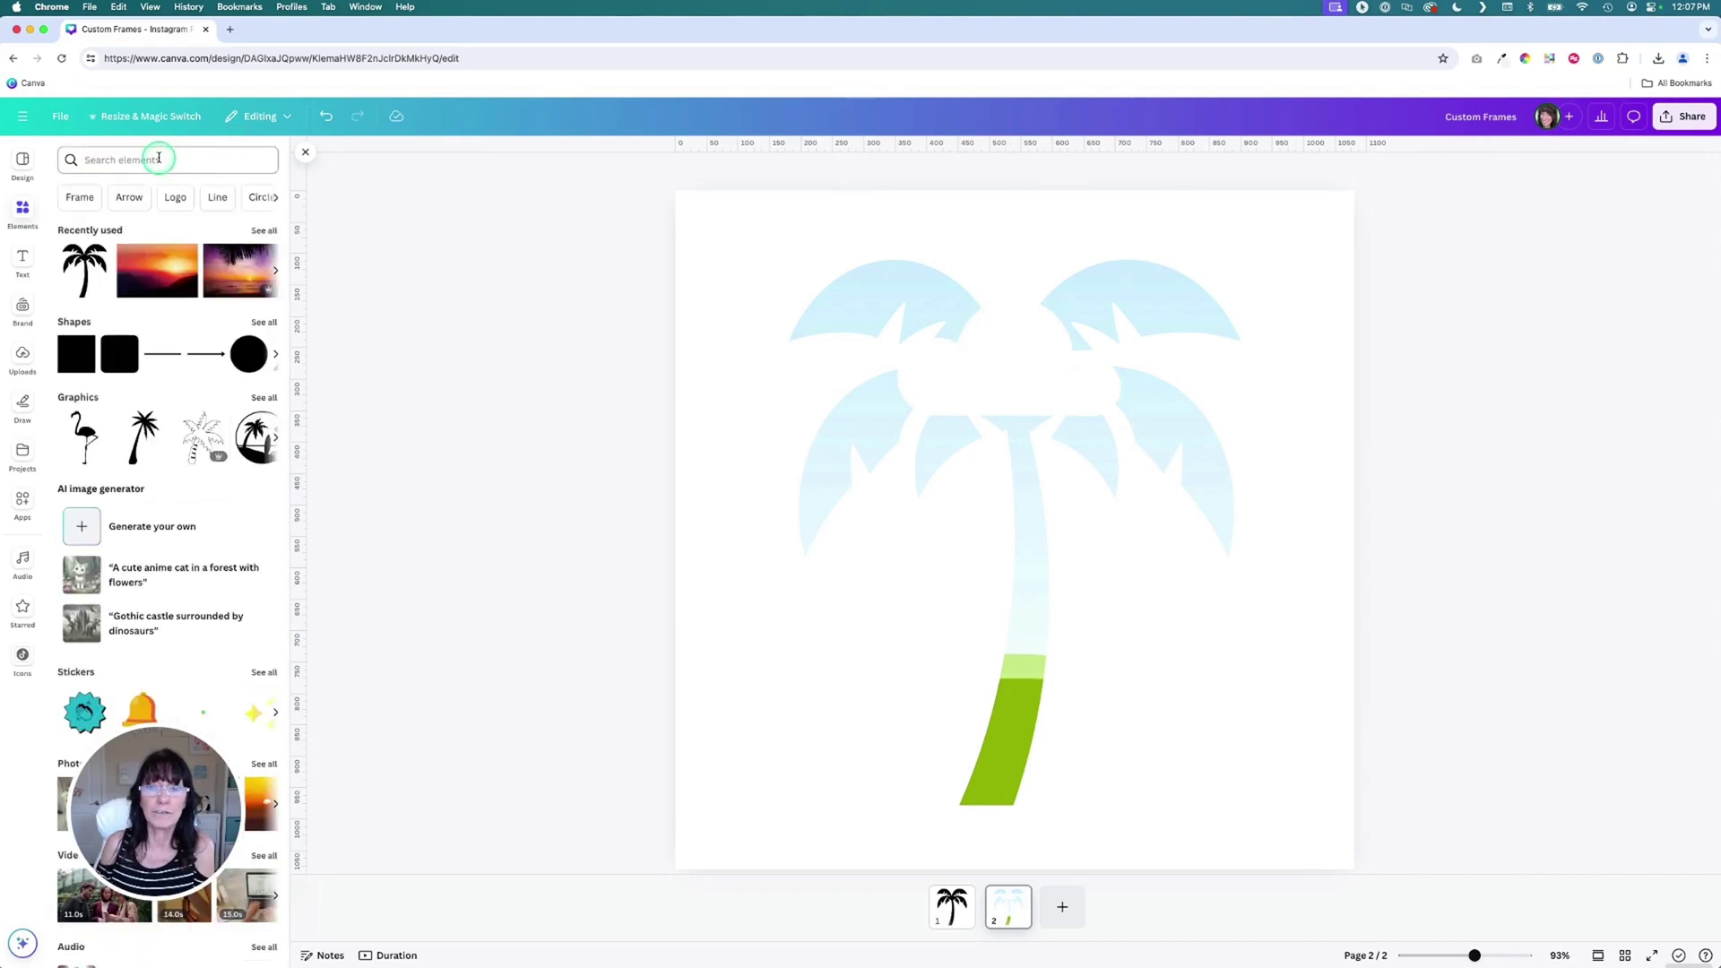
click(159, 159)
click(154, 221)
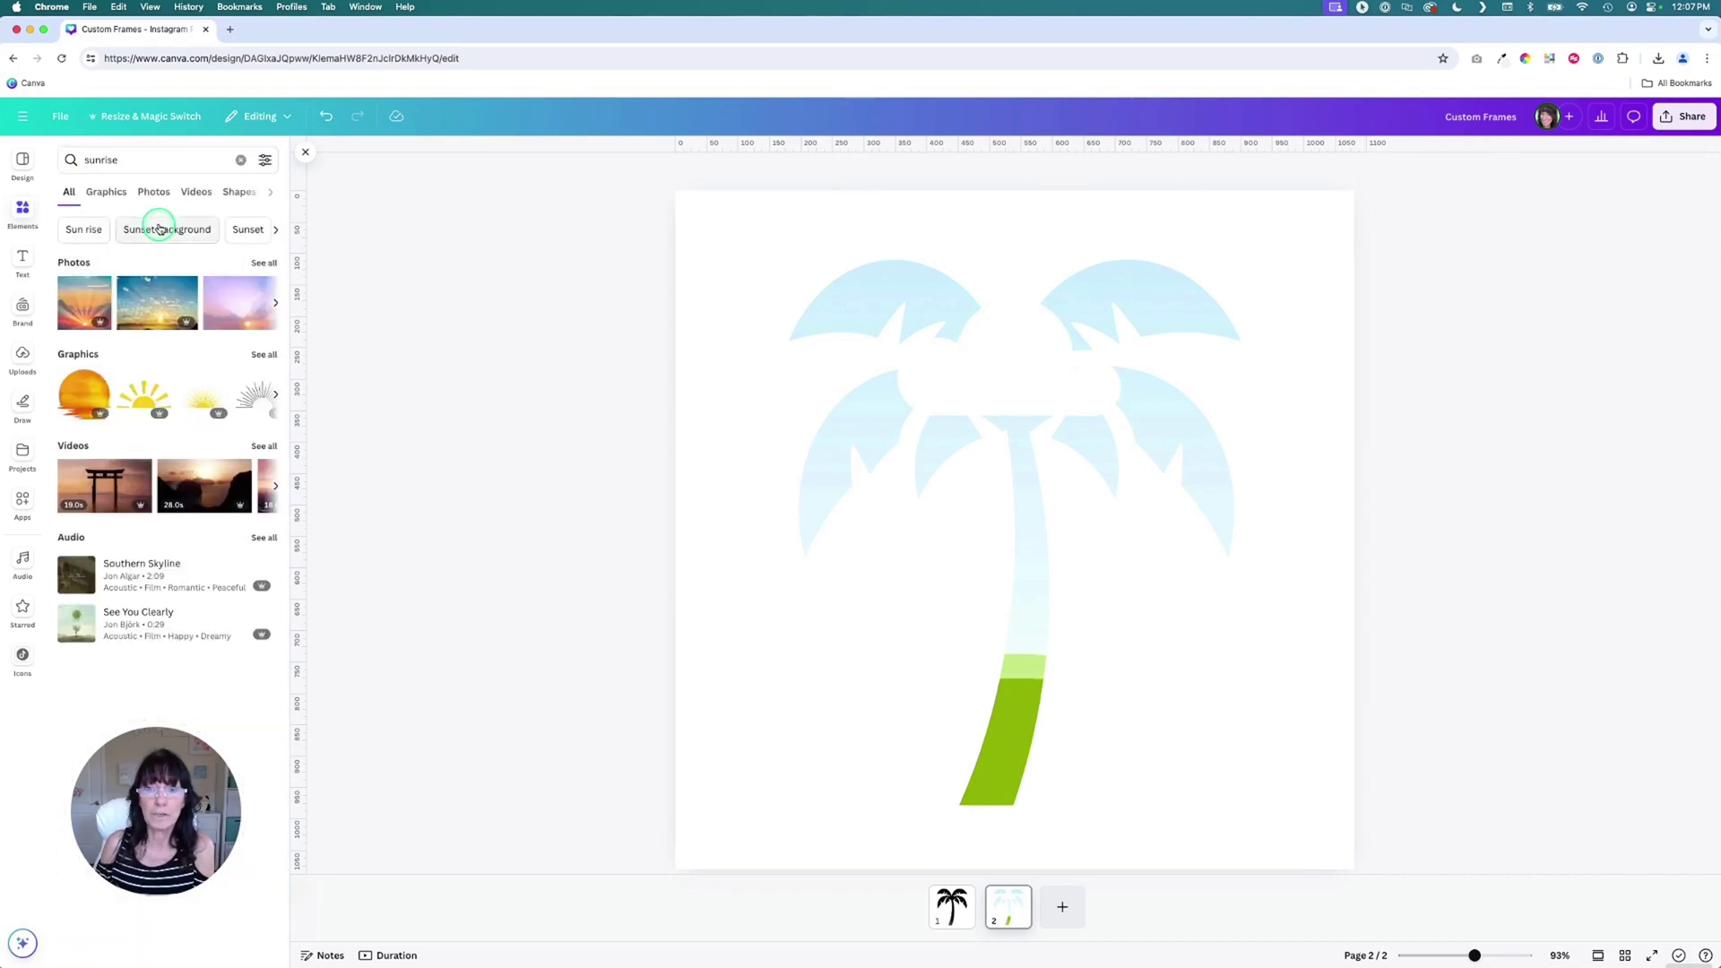
click(155, 193)
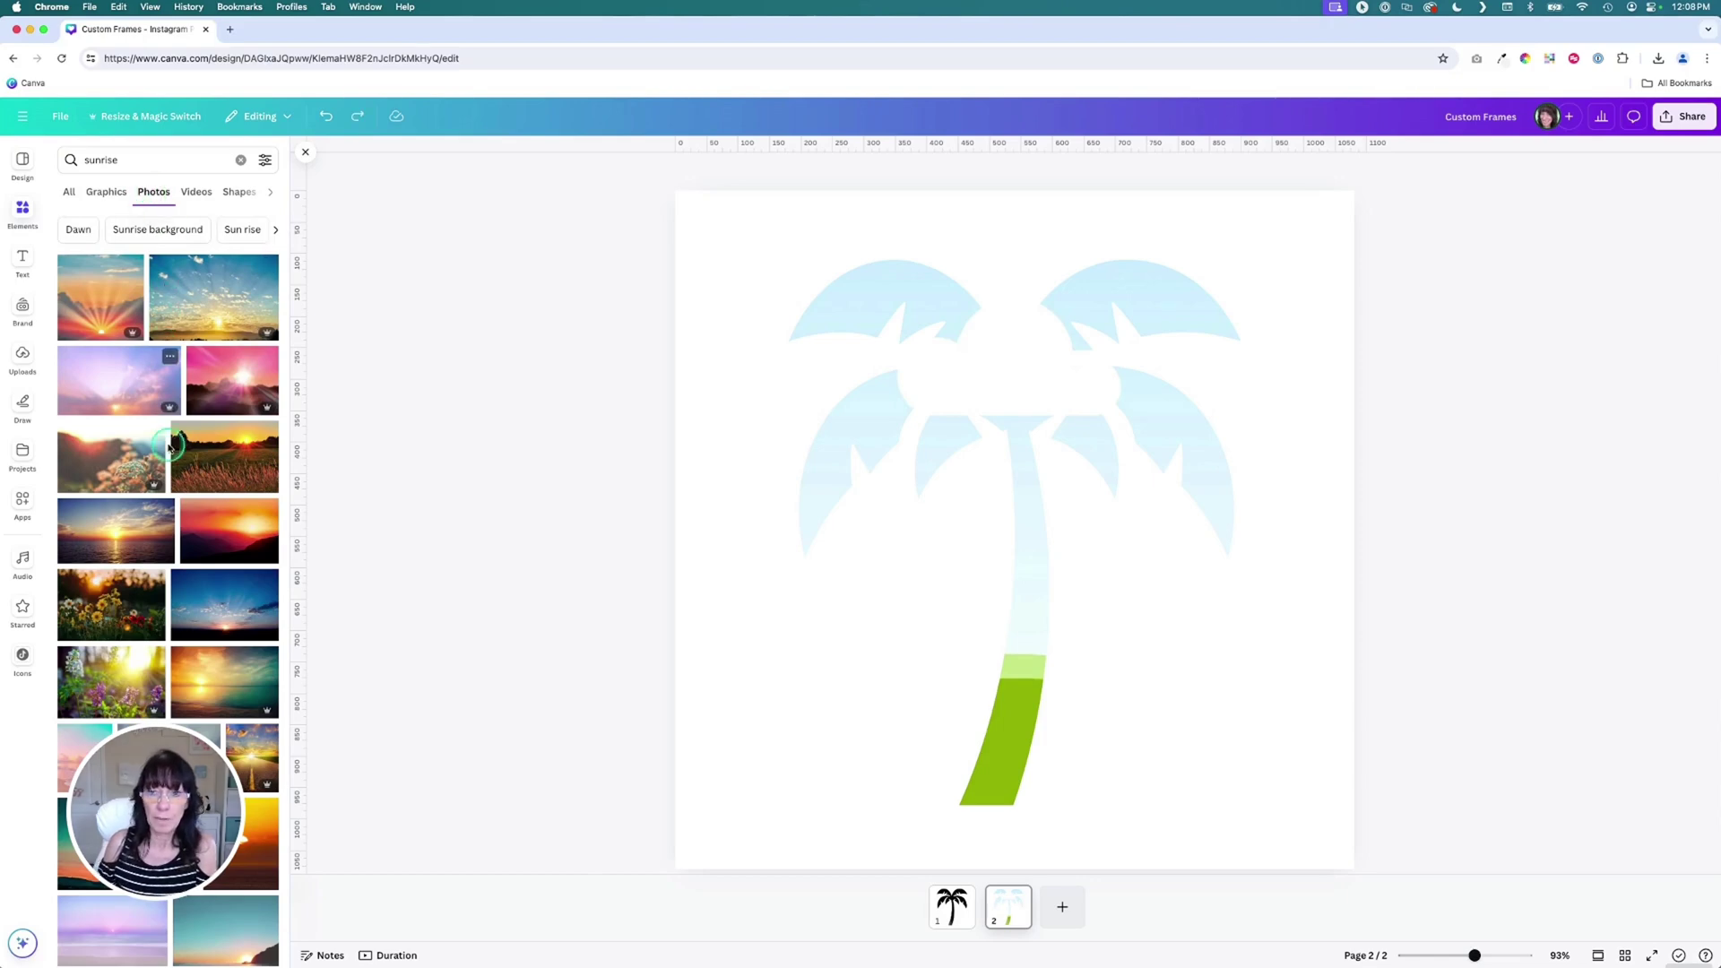
drag(217, 520, 829, 495)
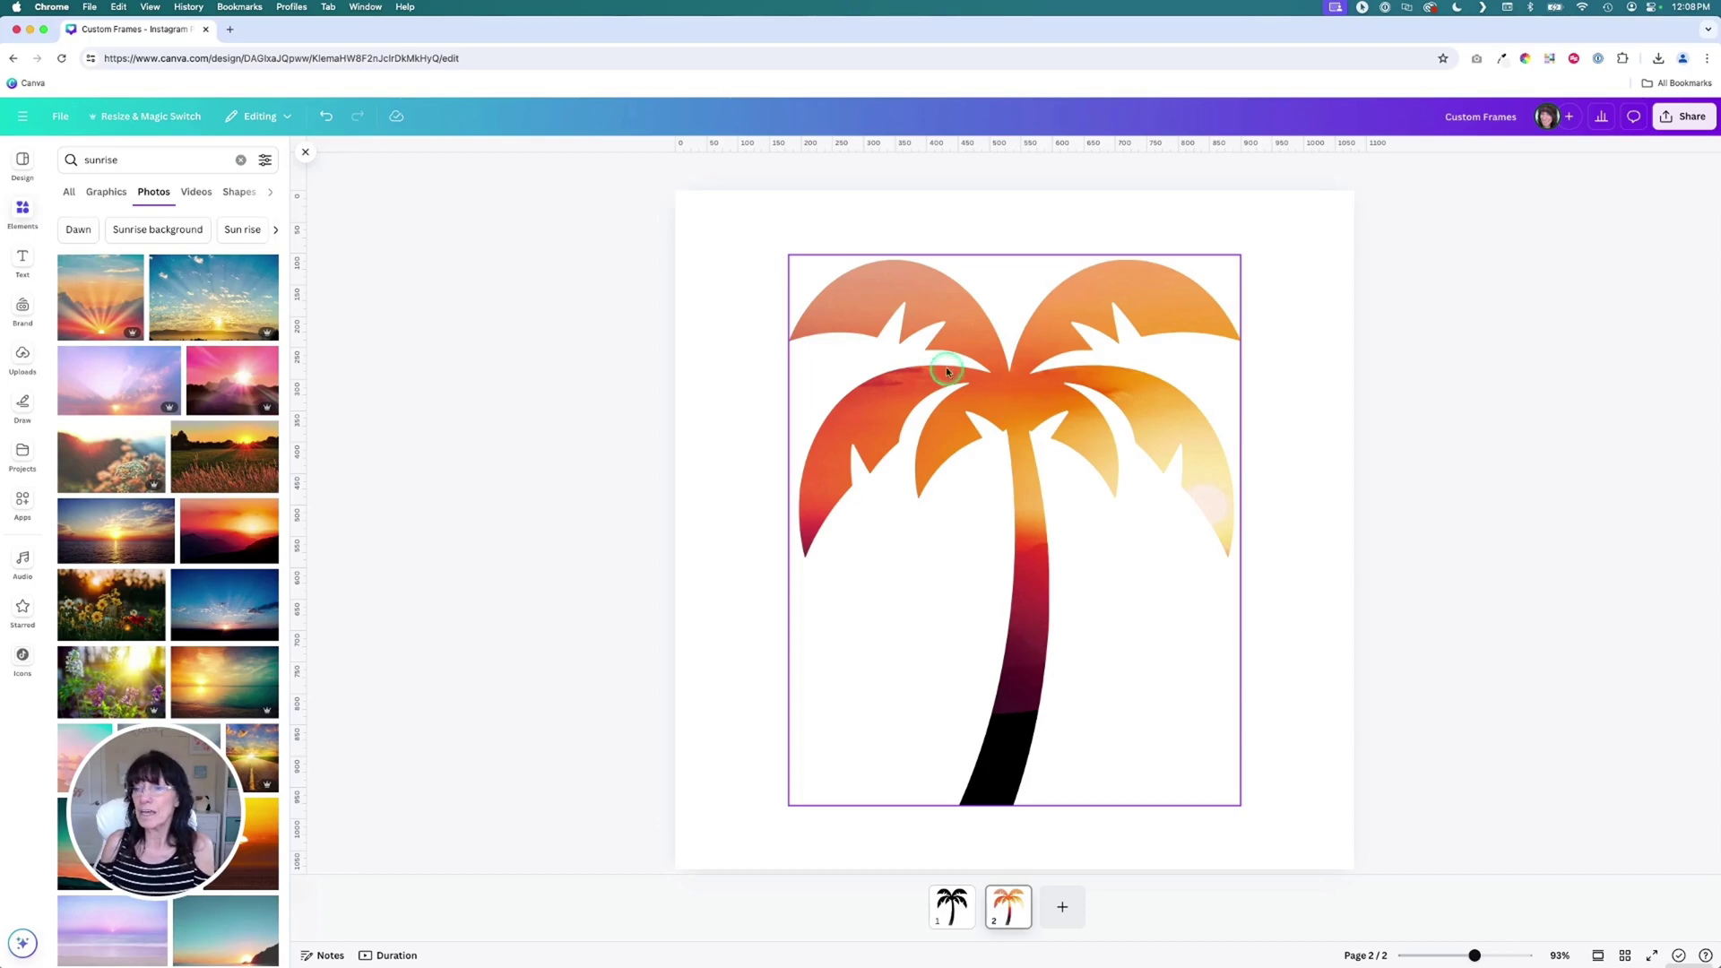
Slide the sunrise photo left inside the palm frame to reposition it.
double_click(1020, 410)
drag(1018, 405, 838, 411)
click(1300, 409)
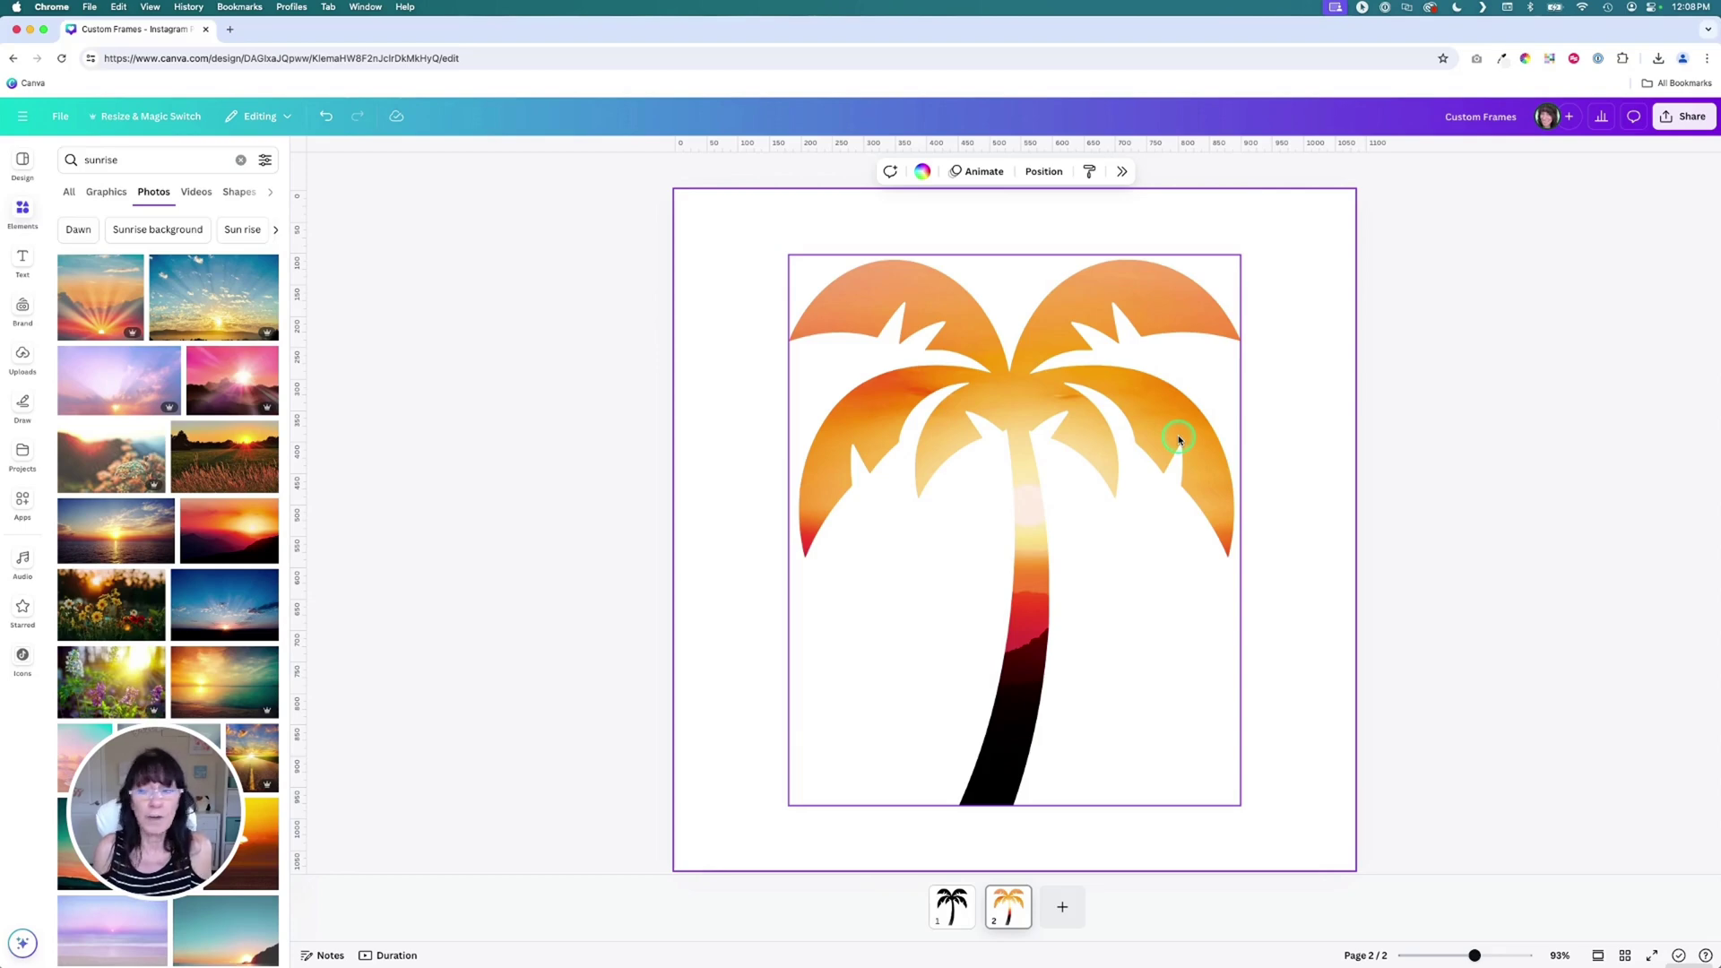
Add page 3 with a black sitting cat graphic, enlarged to fill most of the page.
click(1063, 906)
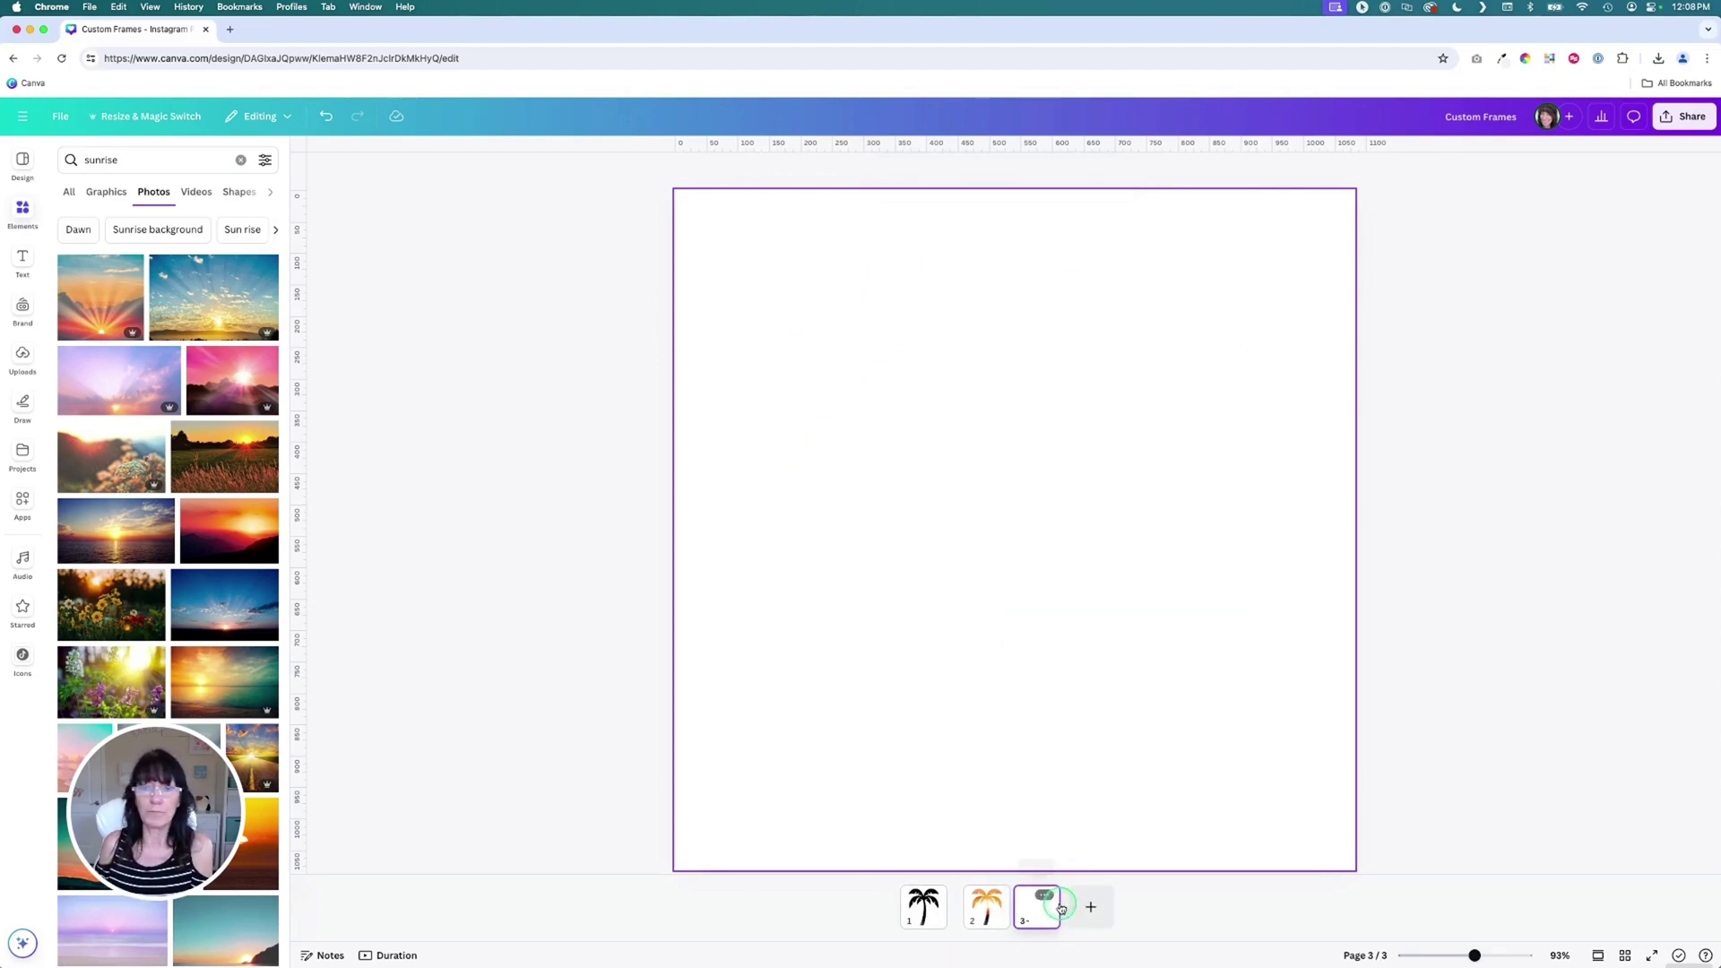
click(240, 160)
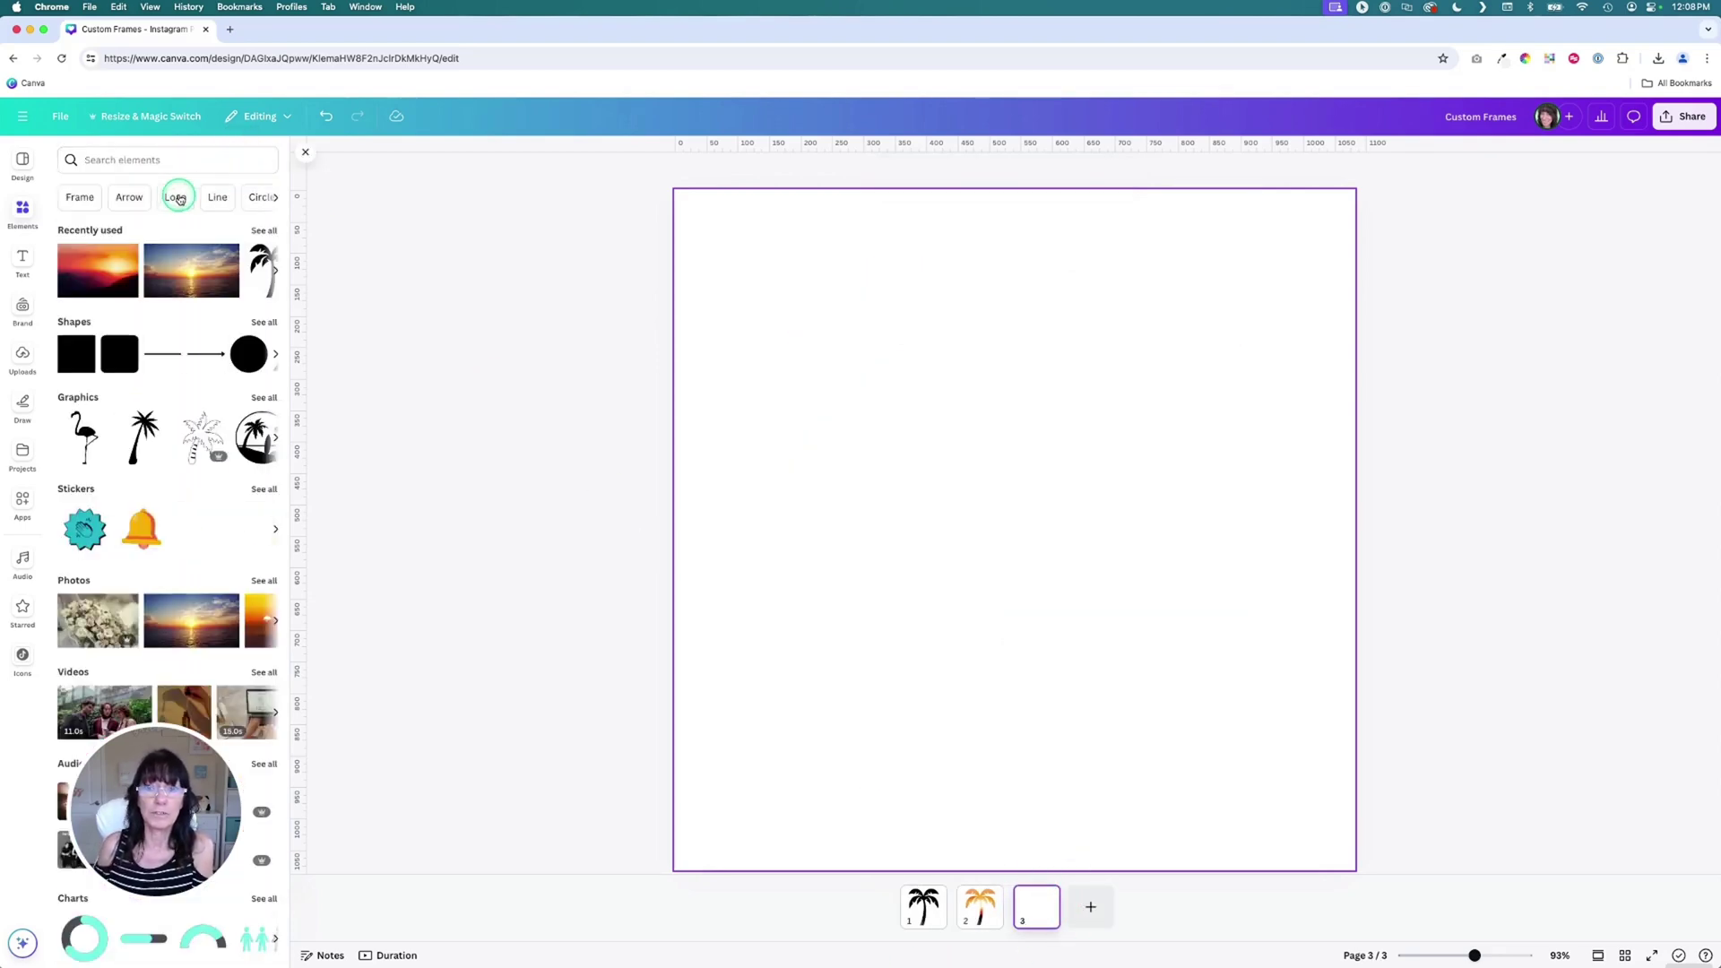
click(149, 160)
click(85, 254)
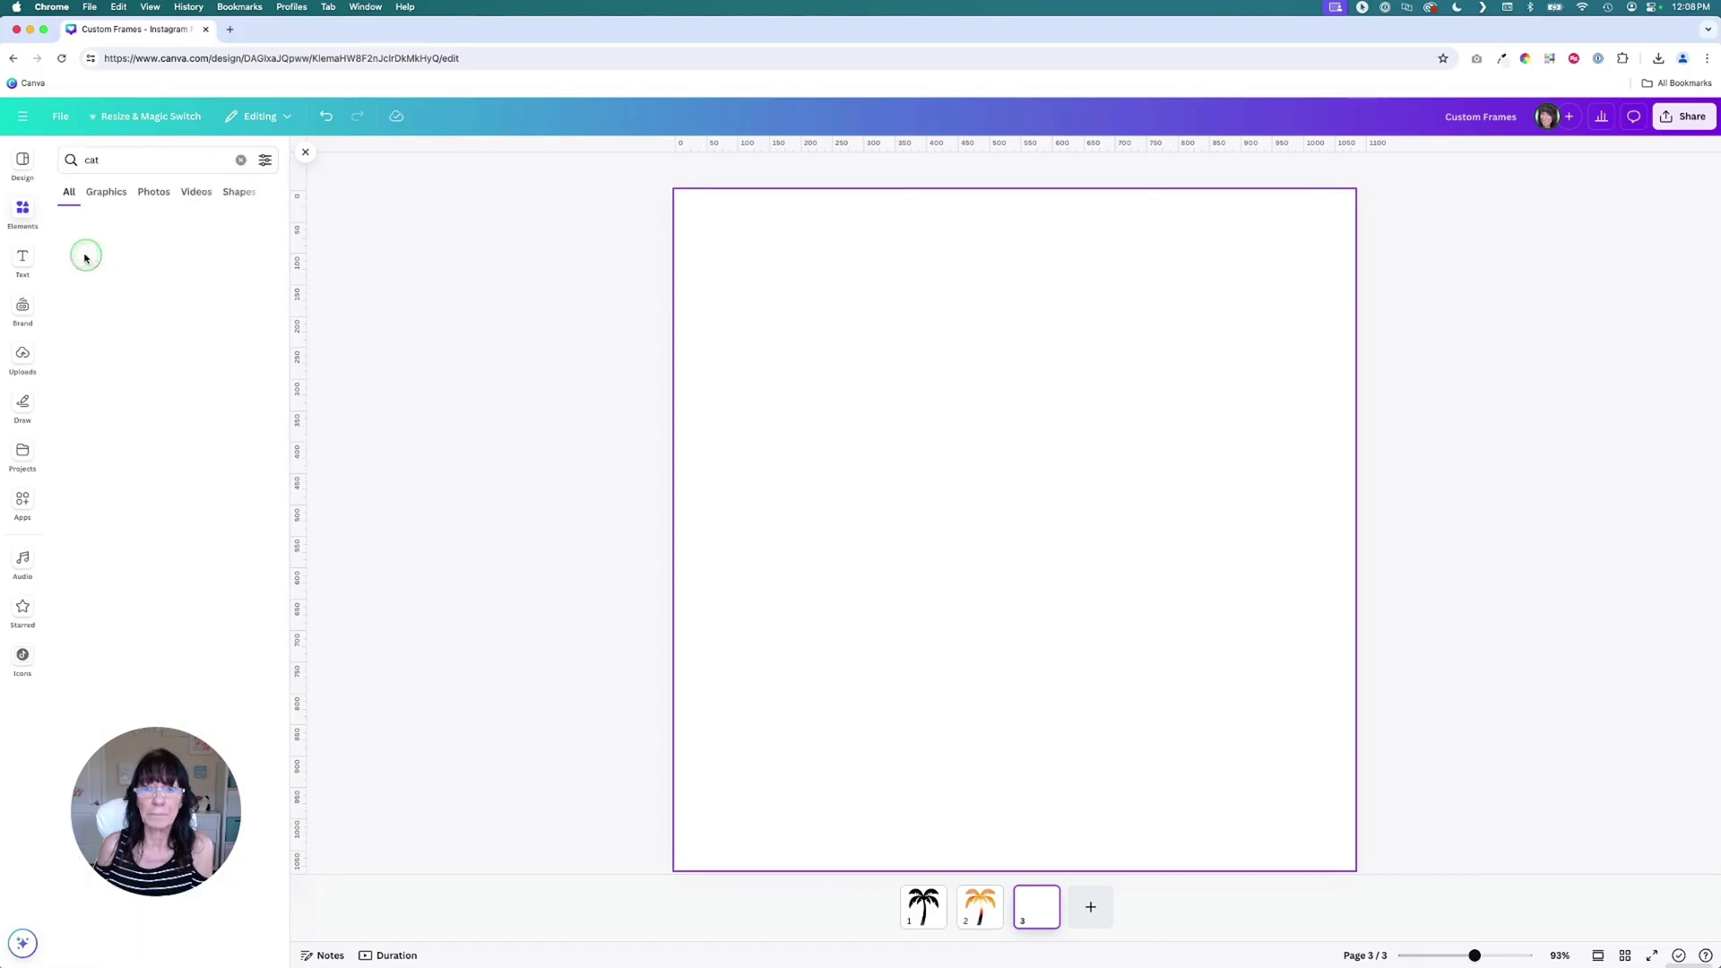
click(108, 191)
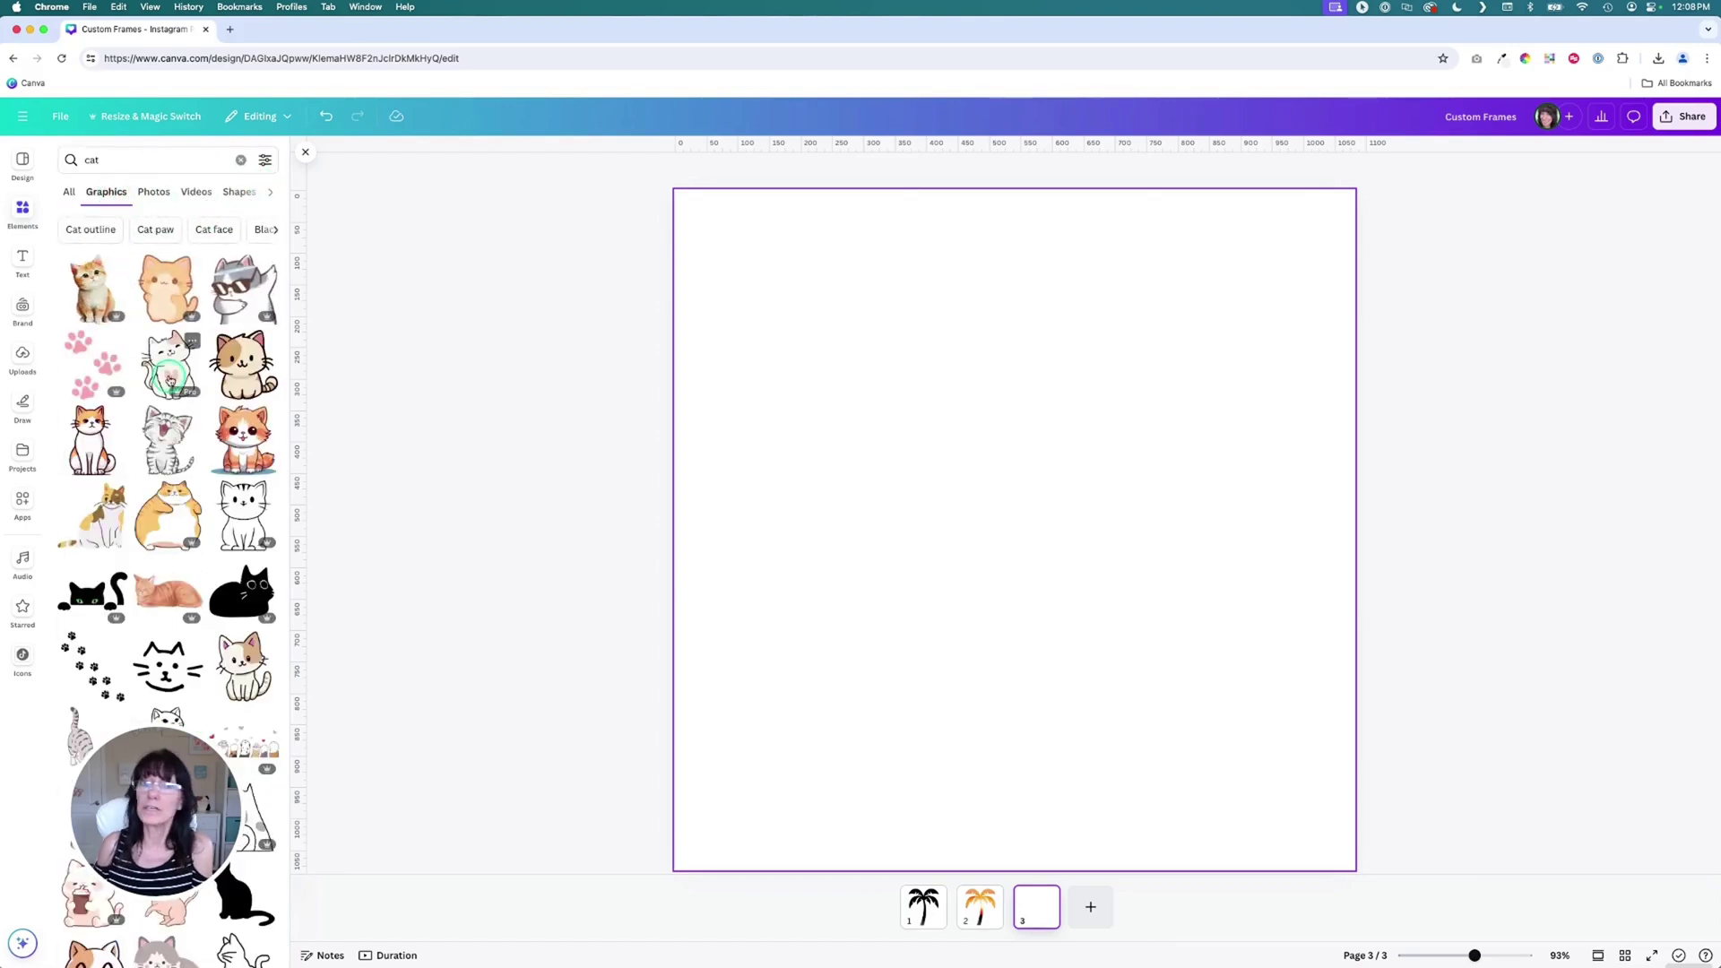
click(265, 160)
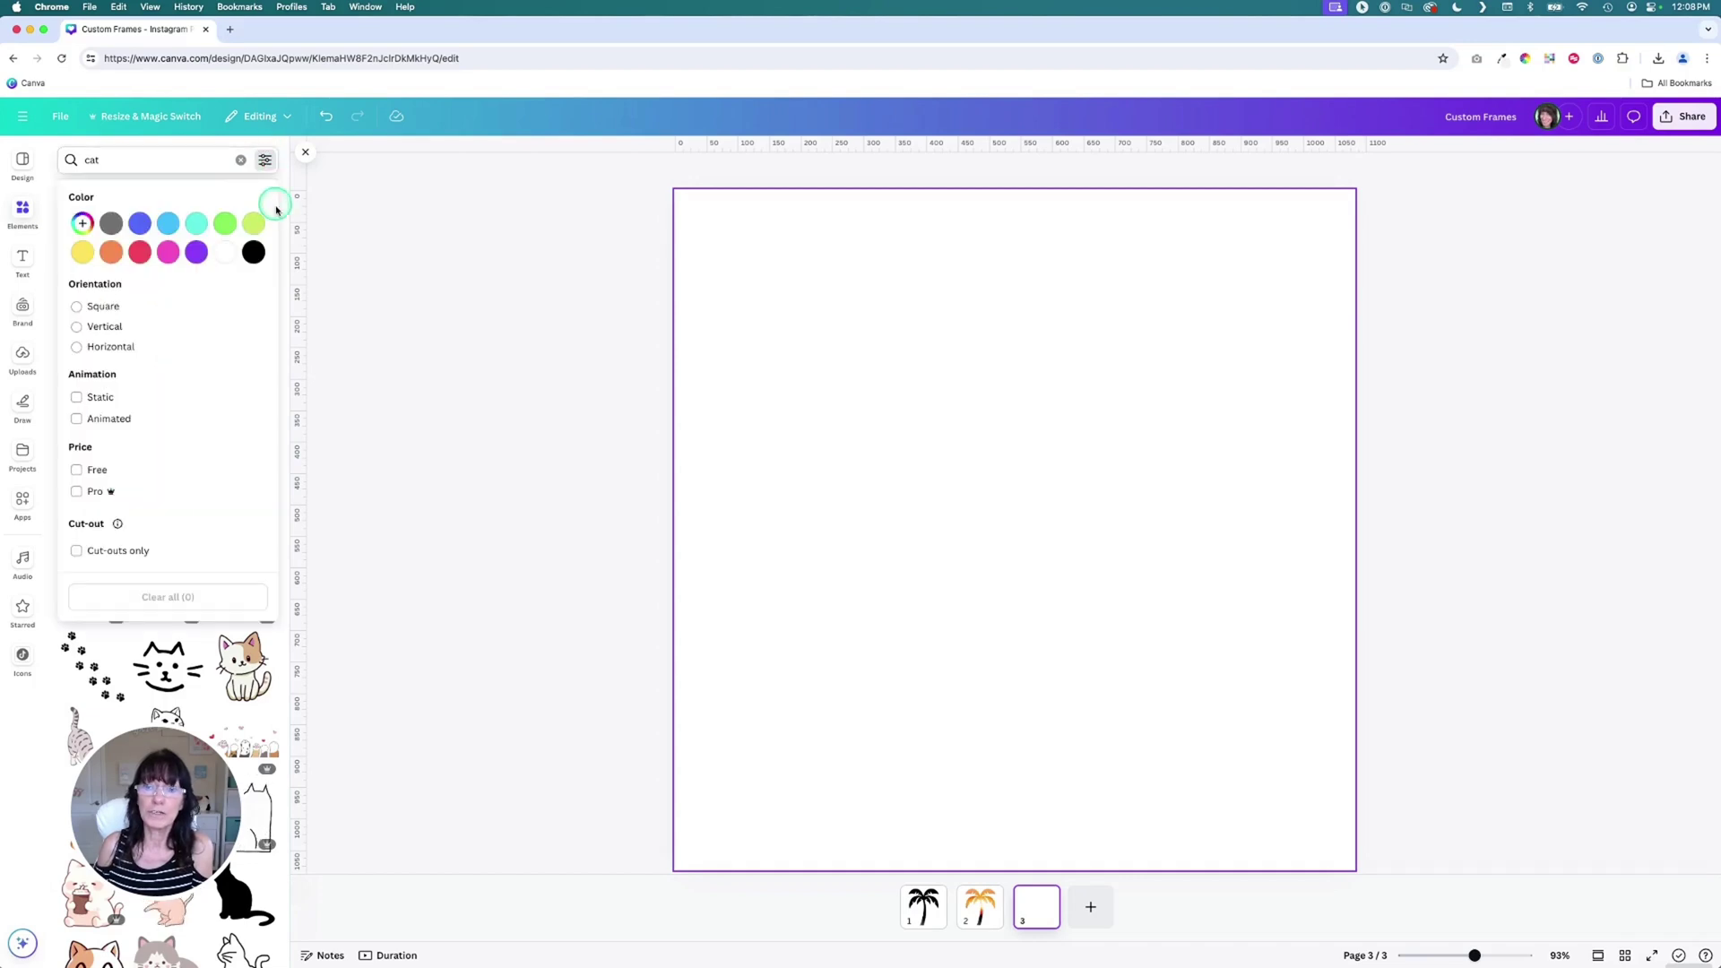
click(256, 252)
click(388, 267)
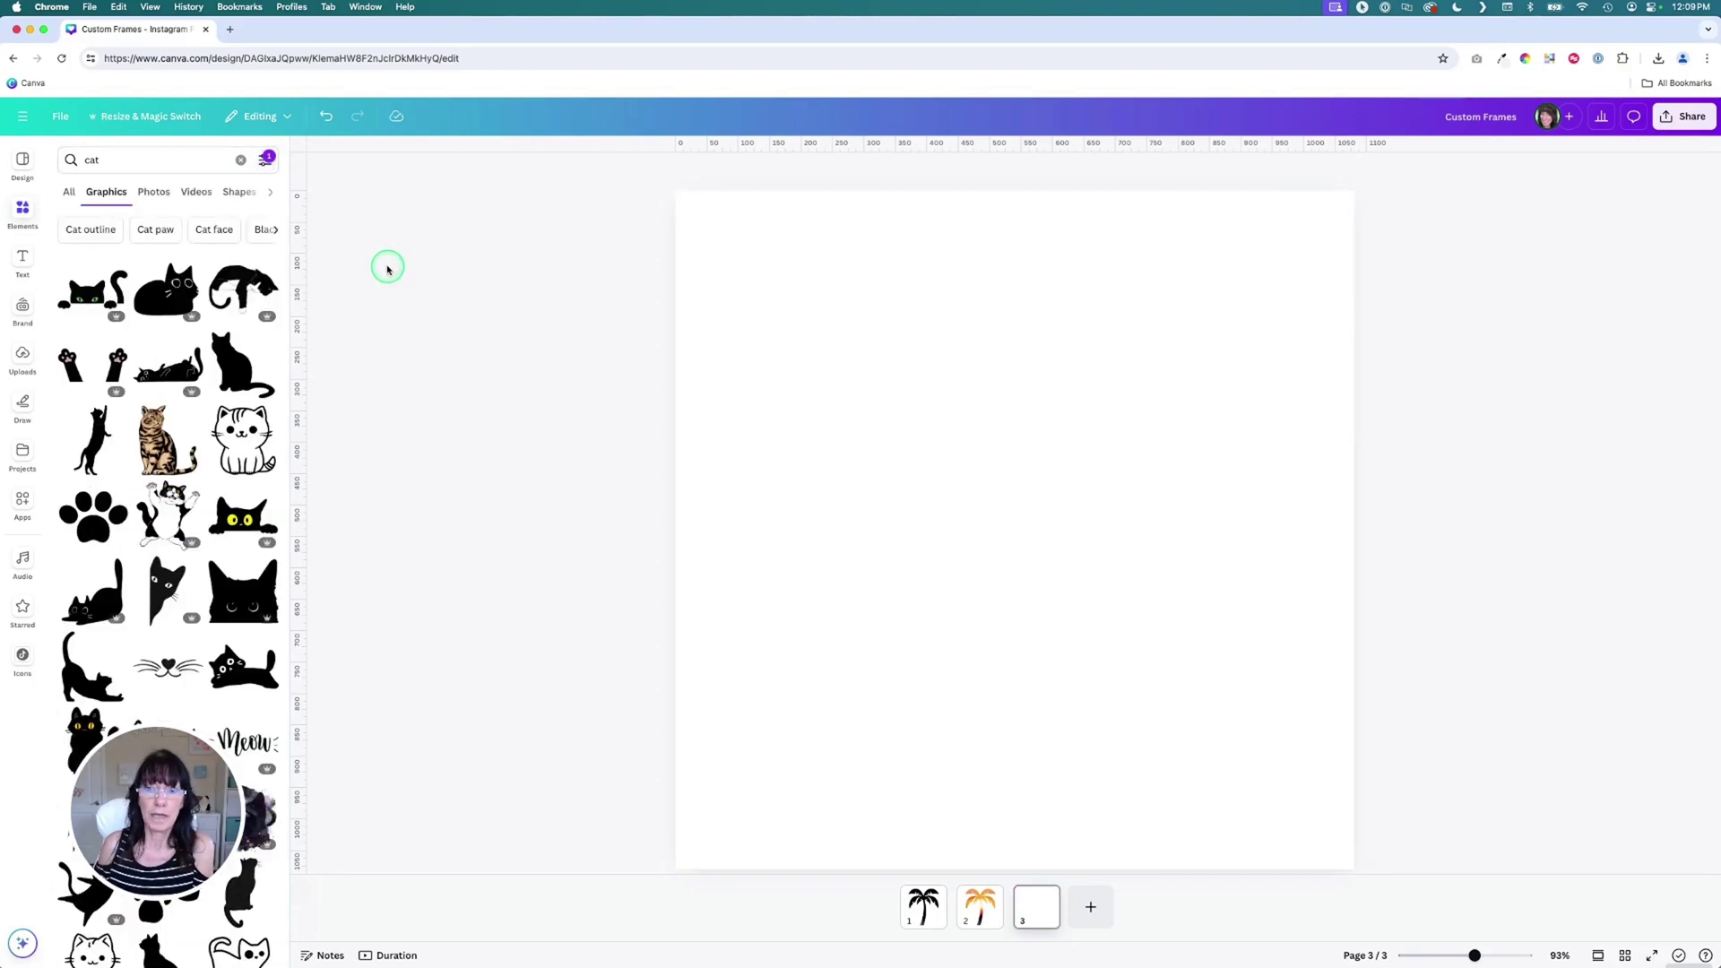
click(242, 363)
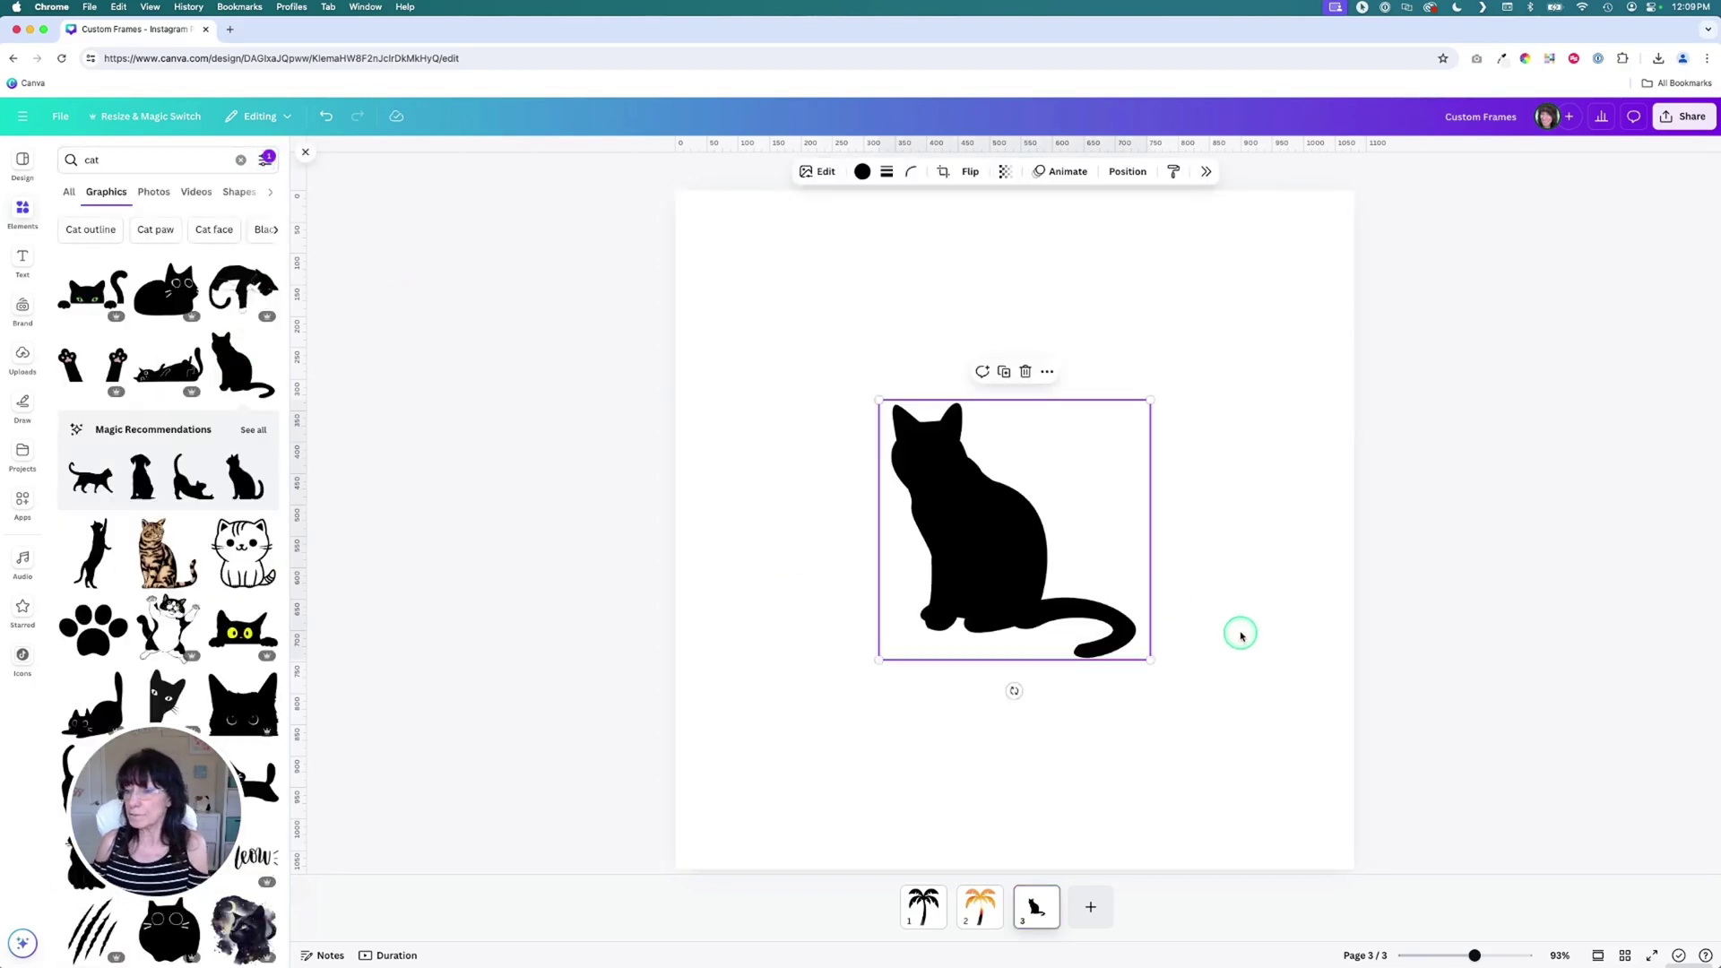
drag(1151, 661, 1279, 824)
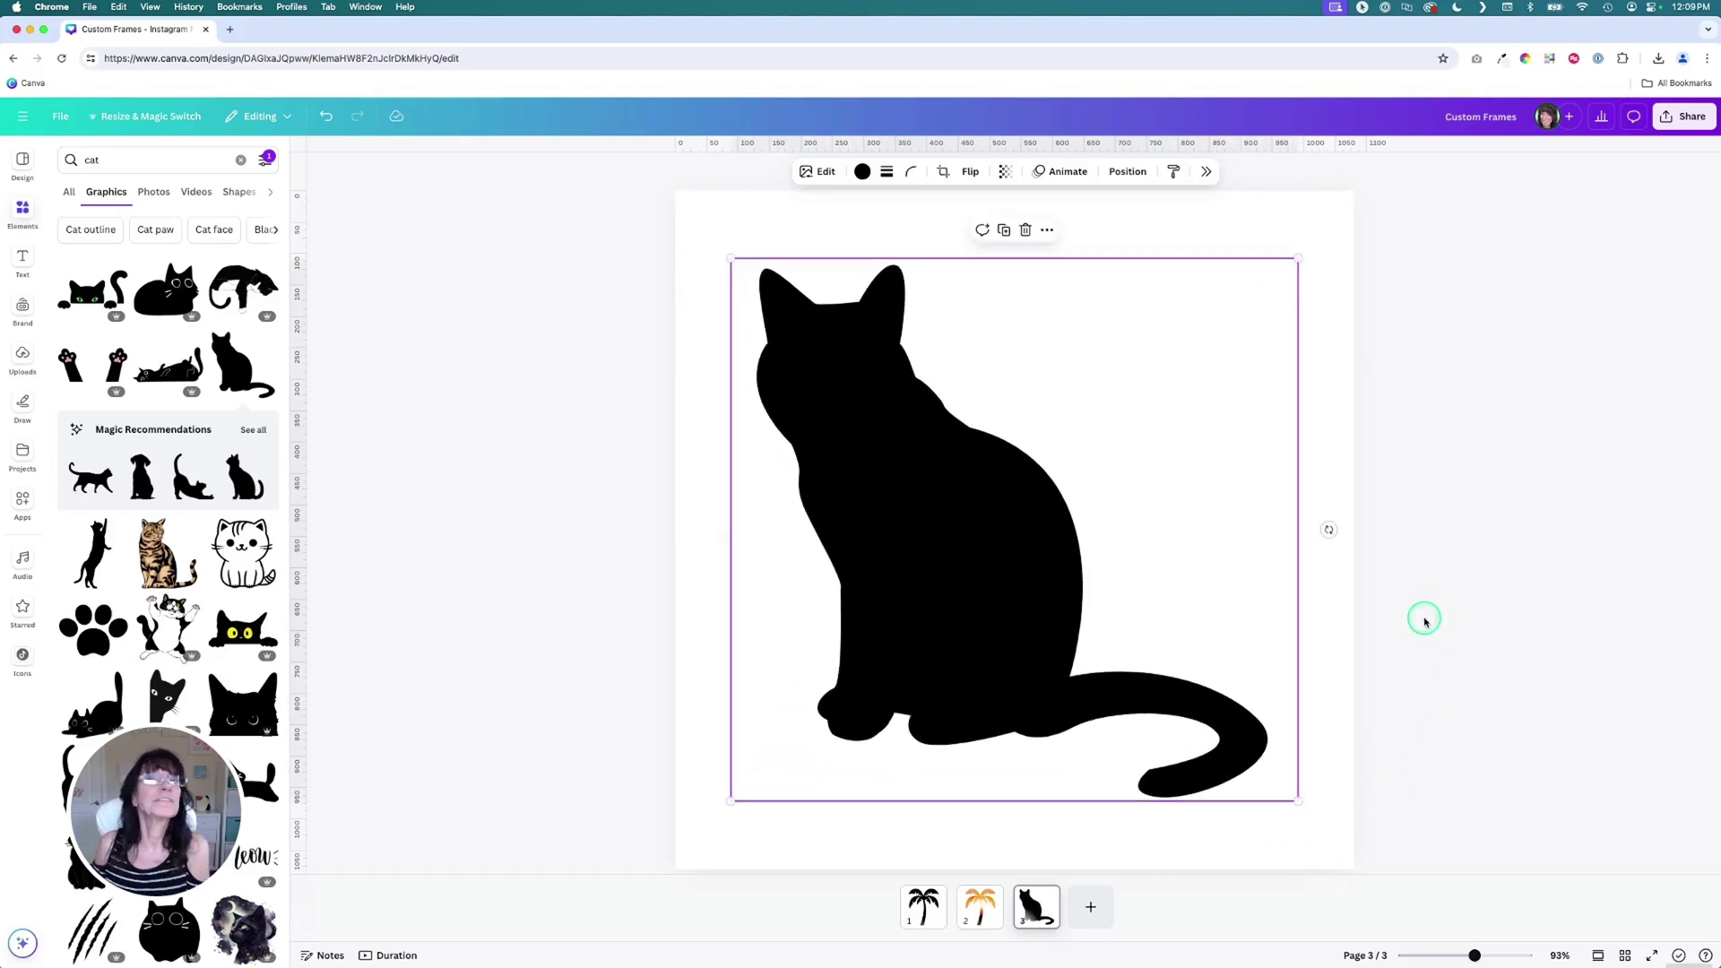
Export all pages of the Canva cat design as an SVG with a transparent background.
click(1685, 117)
click(1511, 455)
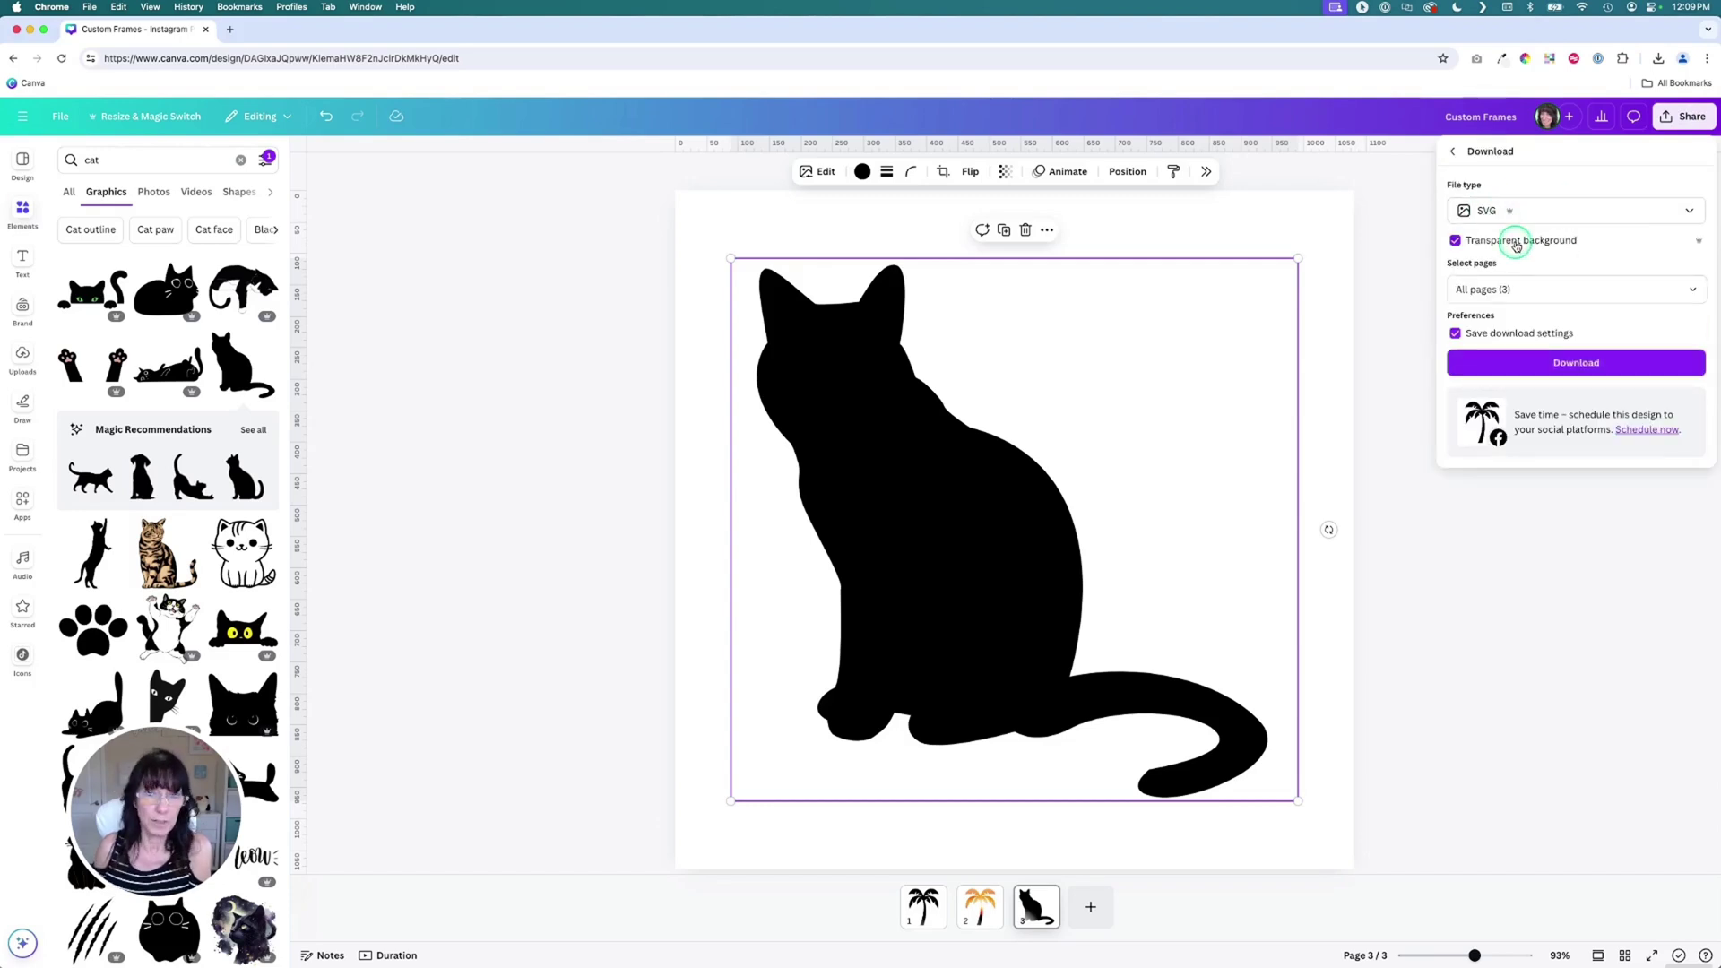
click(1563, 363)
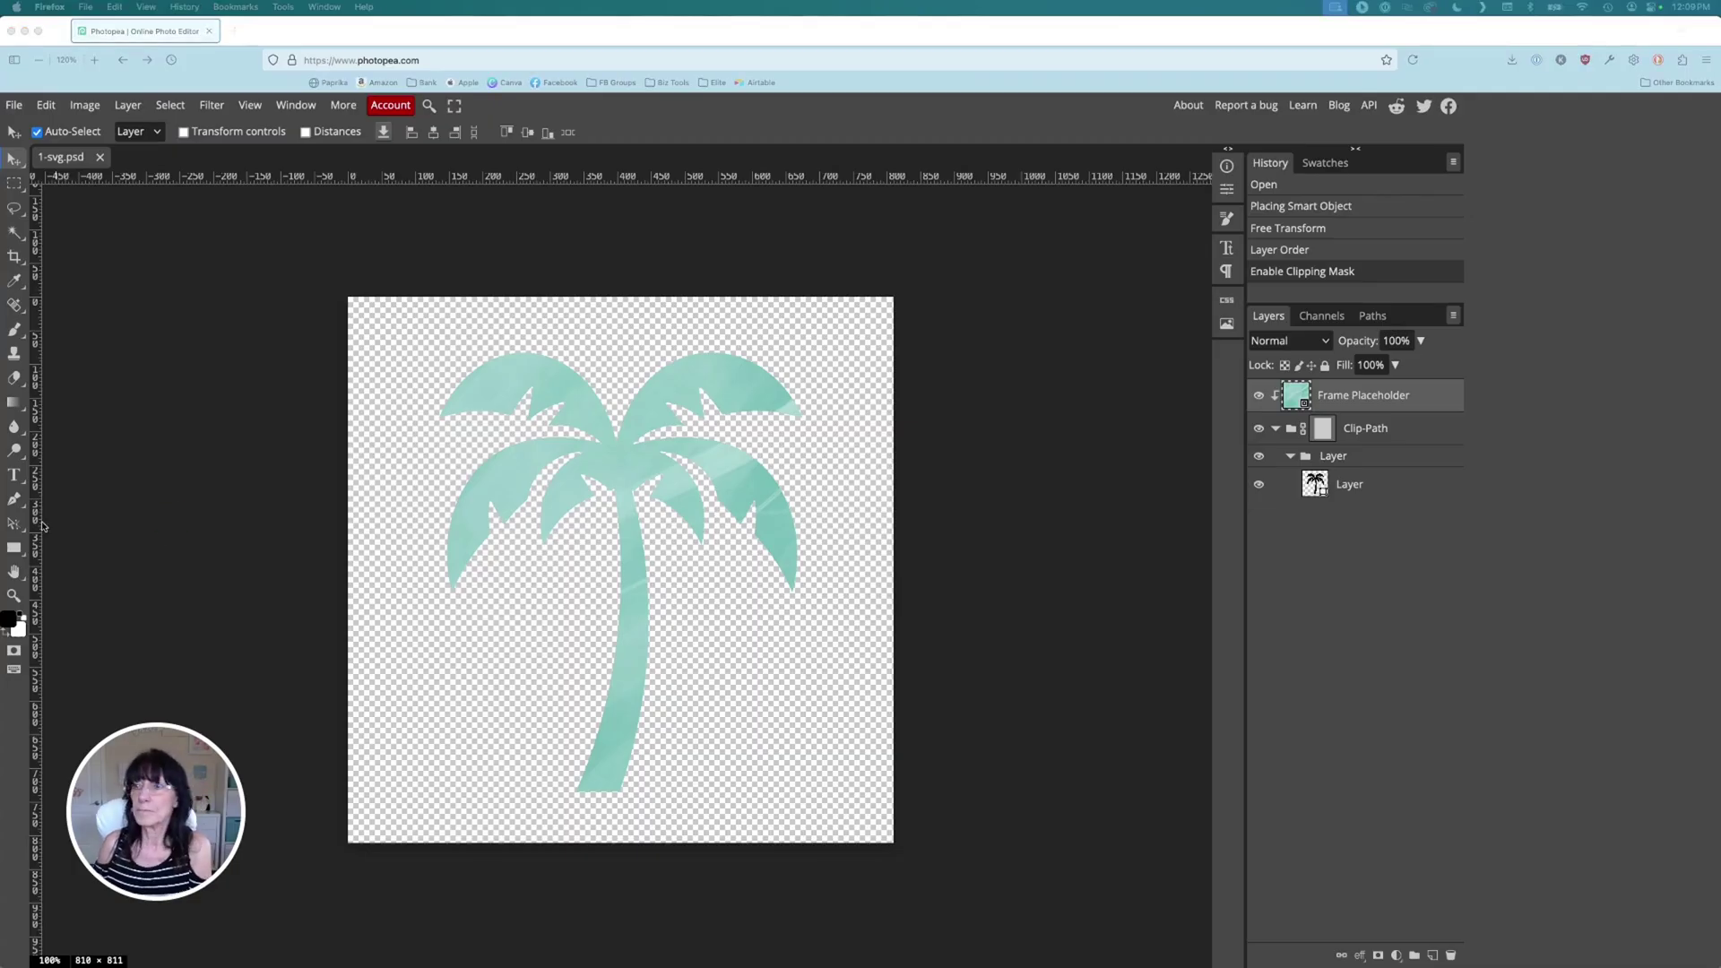
Reload Photopea, open the downloaded cat SVG, and shift the silhouette a few pixels right.
click(1412, 60)
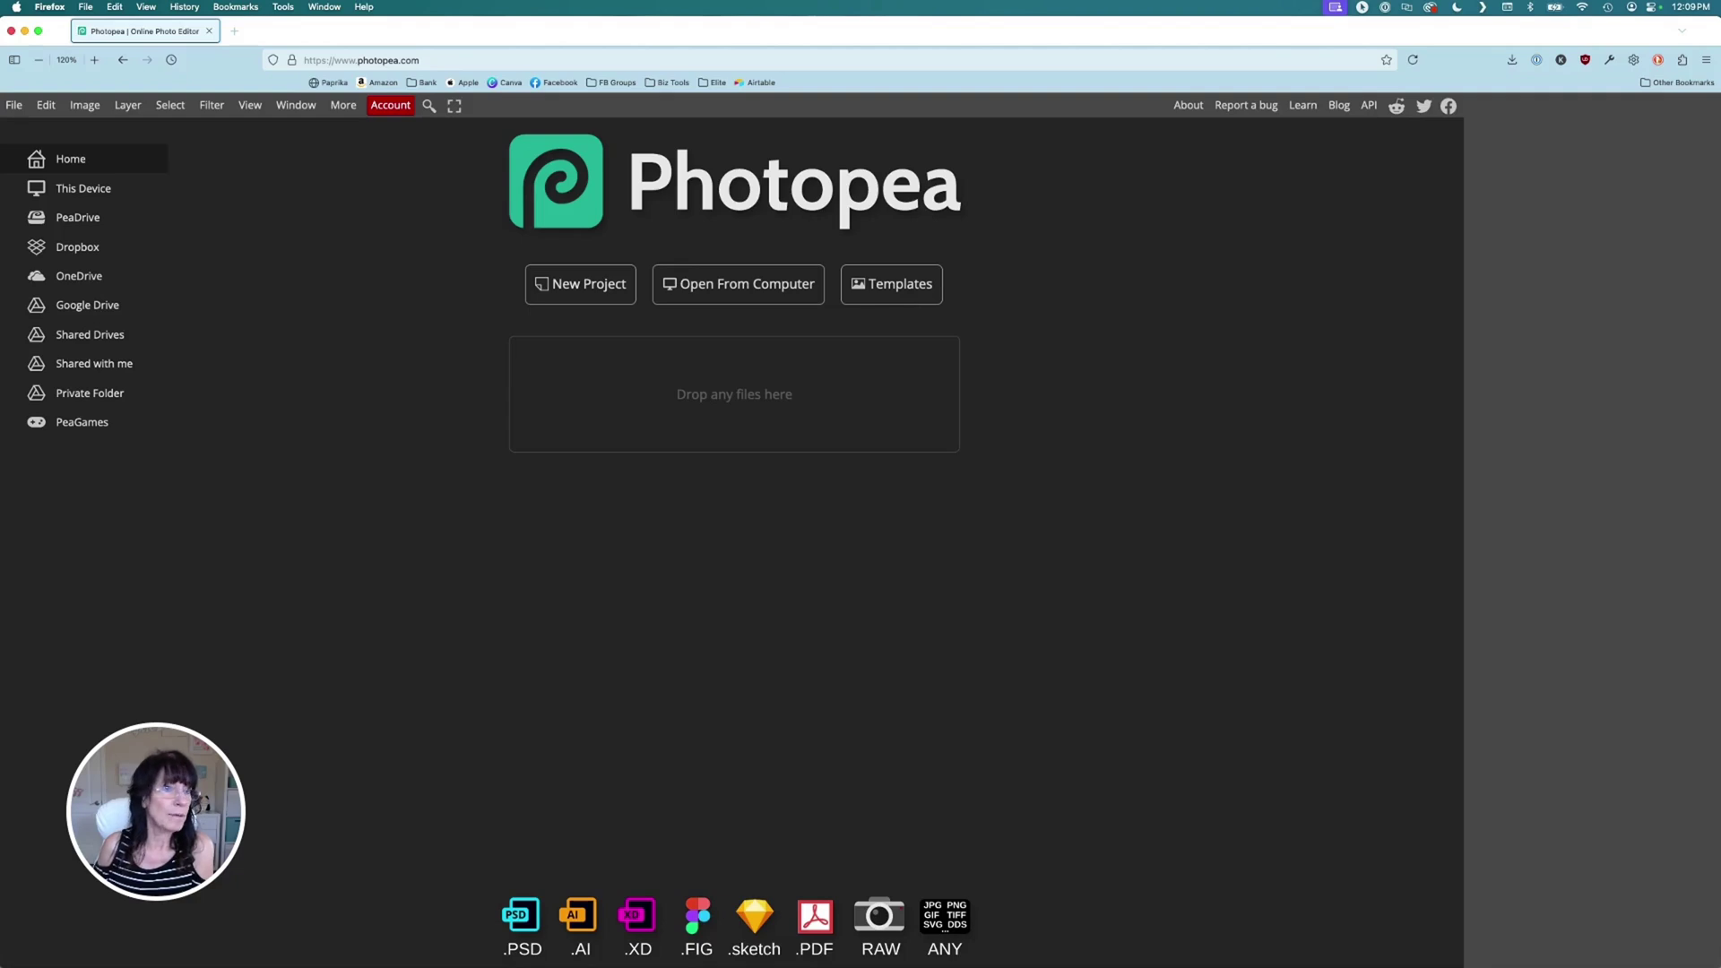
drag(0, 409, 801, 418)
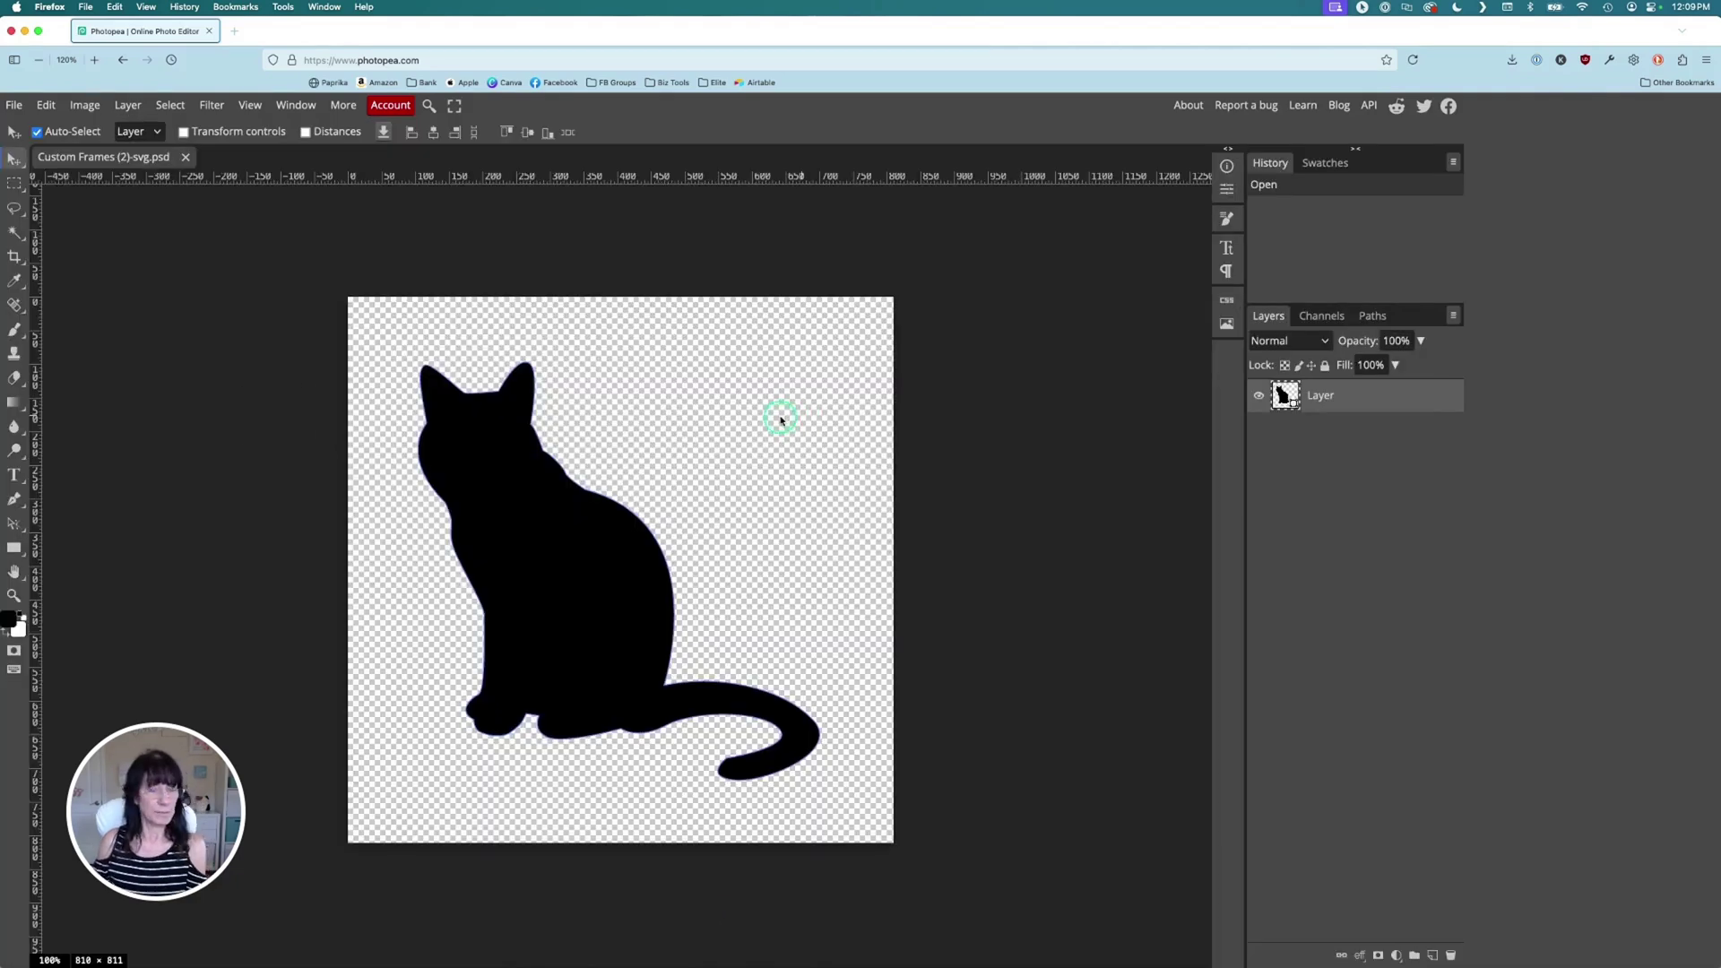
drag(509, 537, 512, 538)
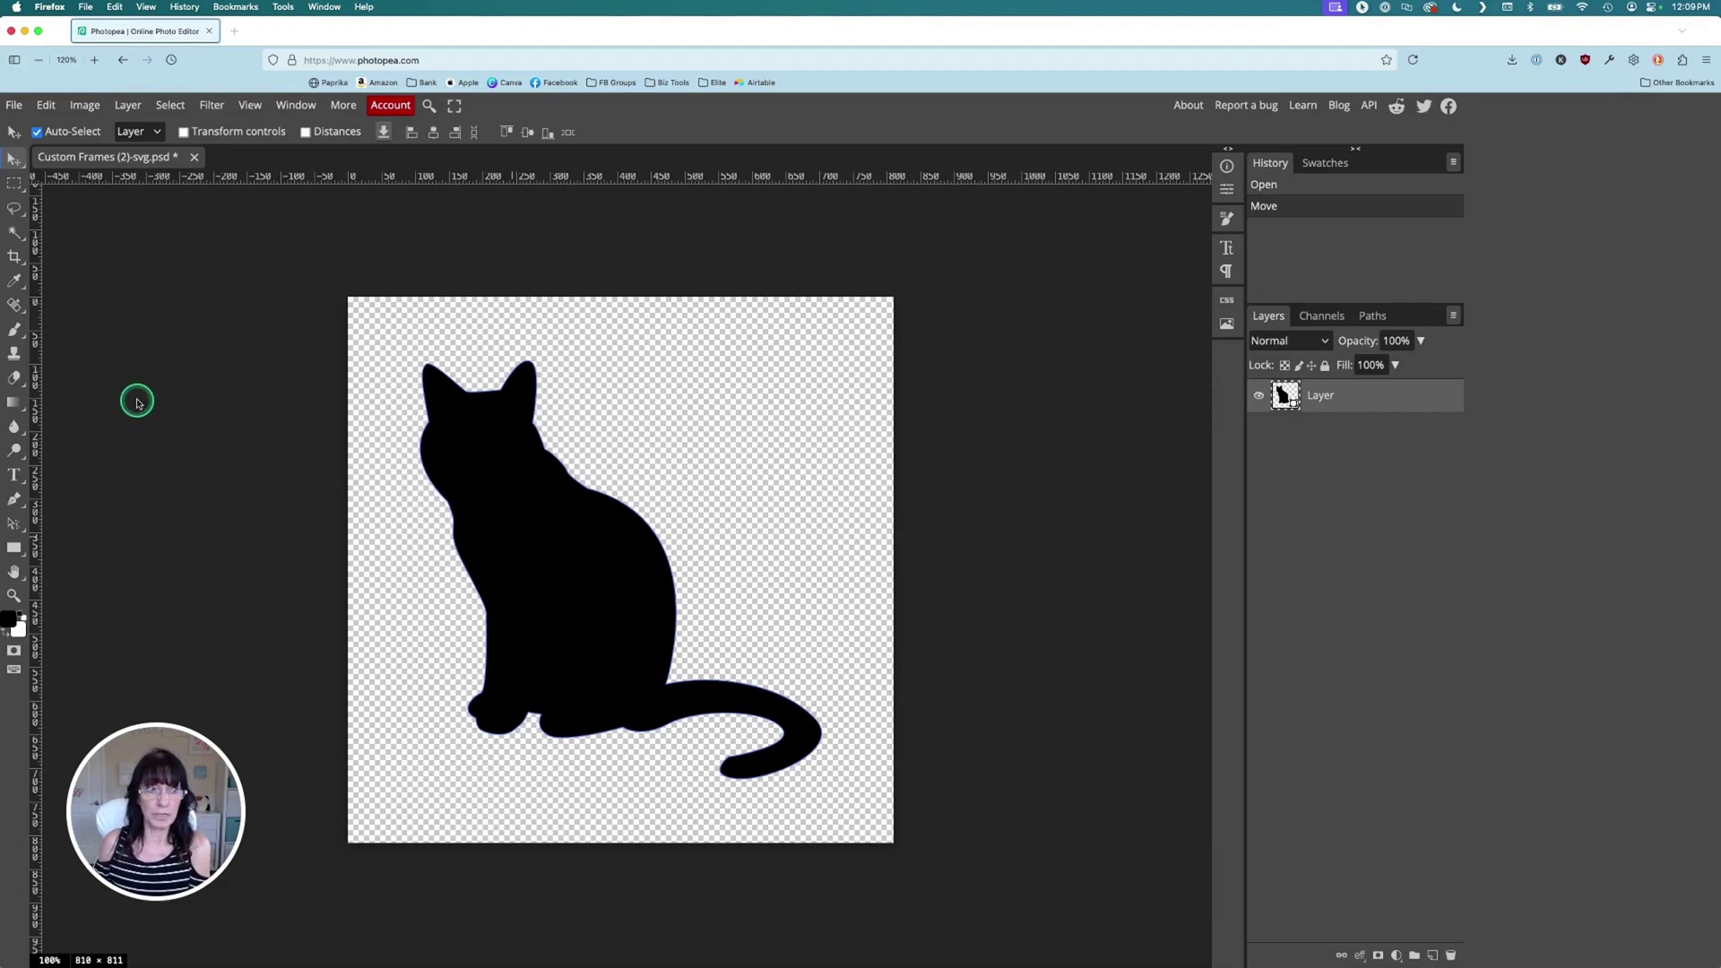
Place Frame Placeholder.png over the cat silhouette.
click(14, 108)
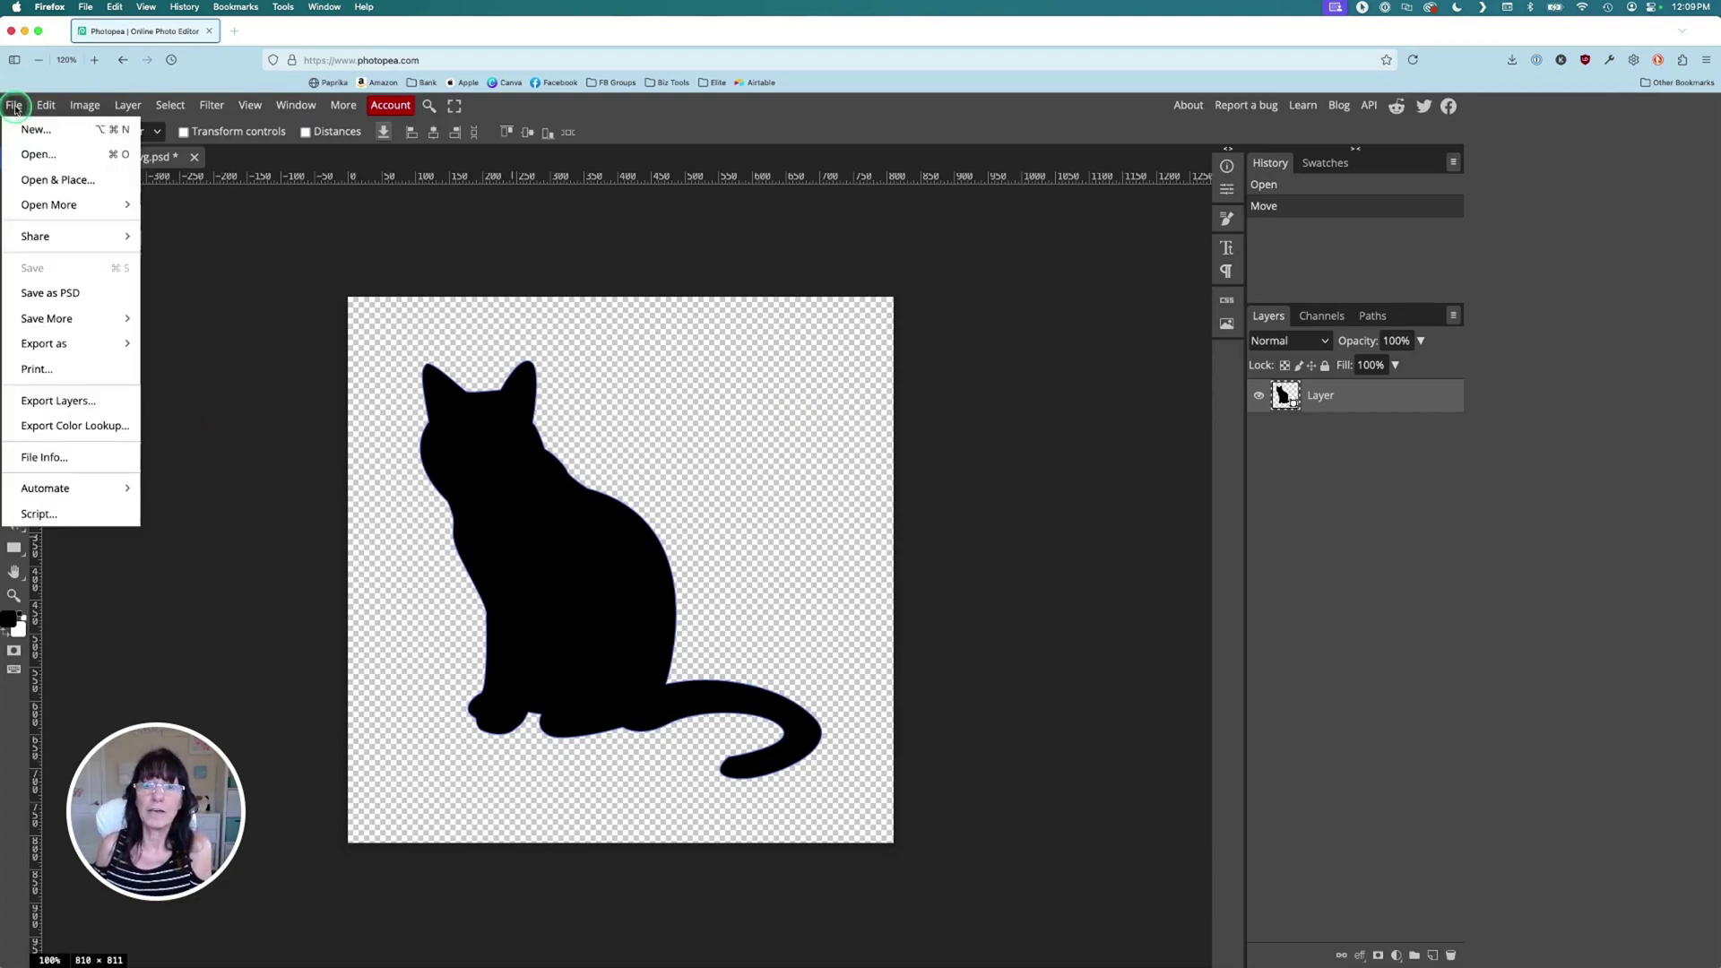
click(54, 182)
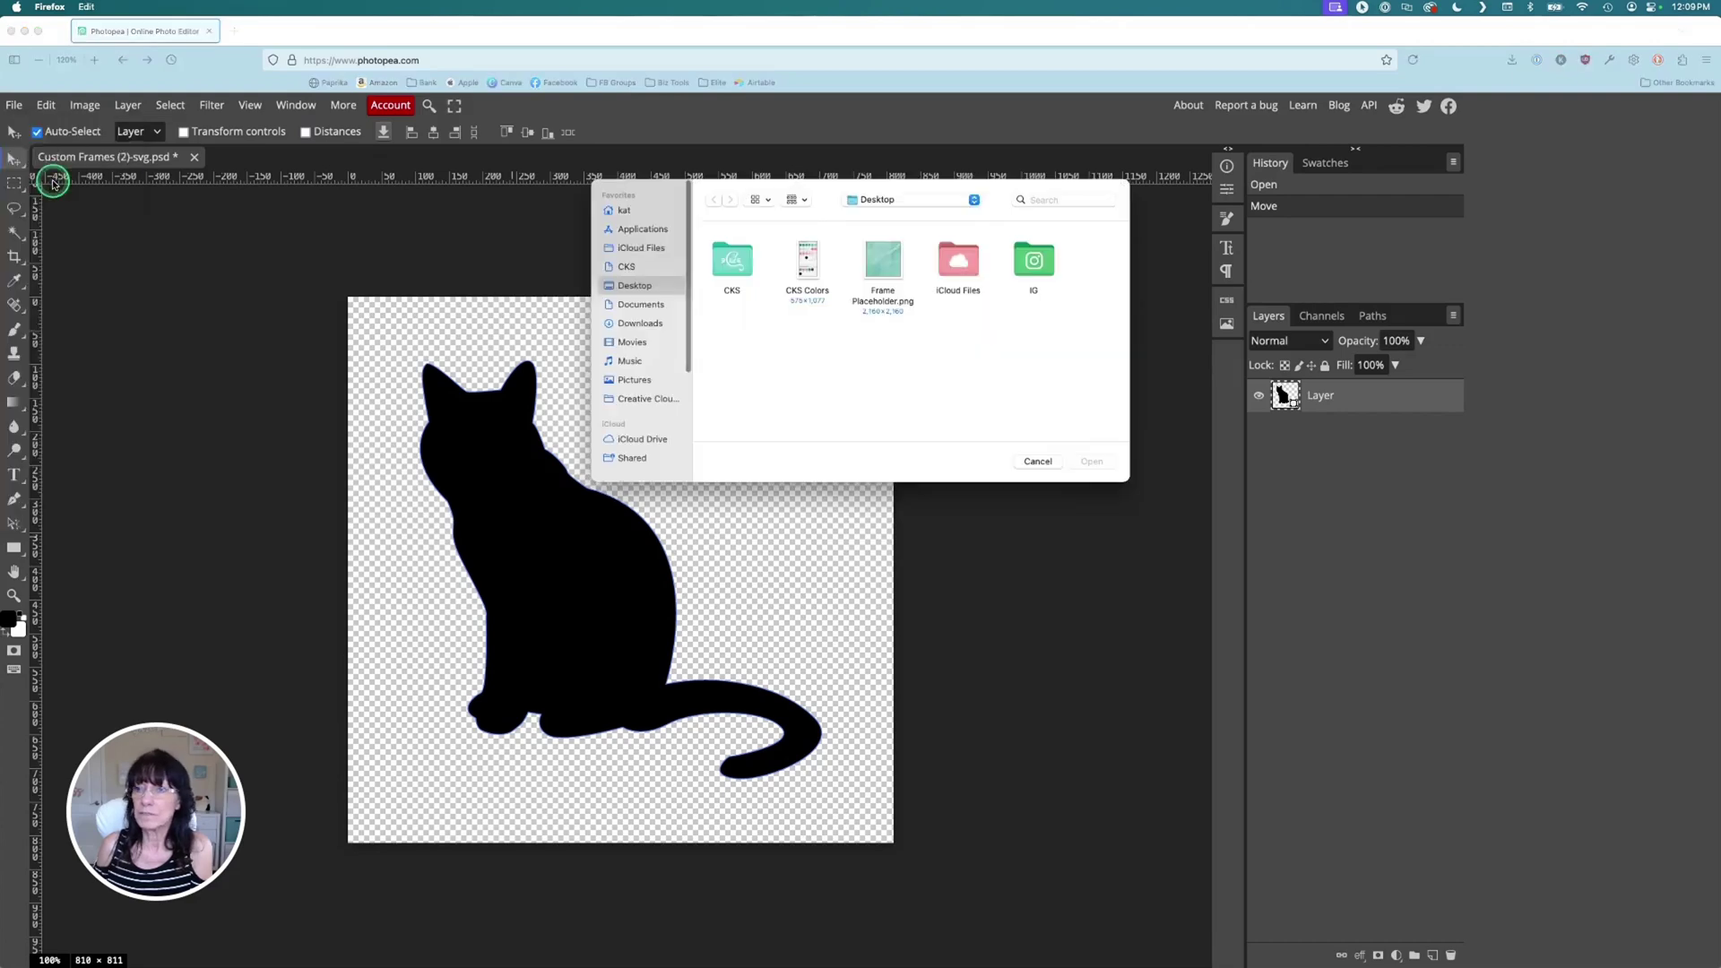
click(874, 262)
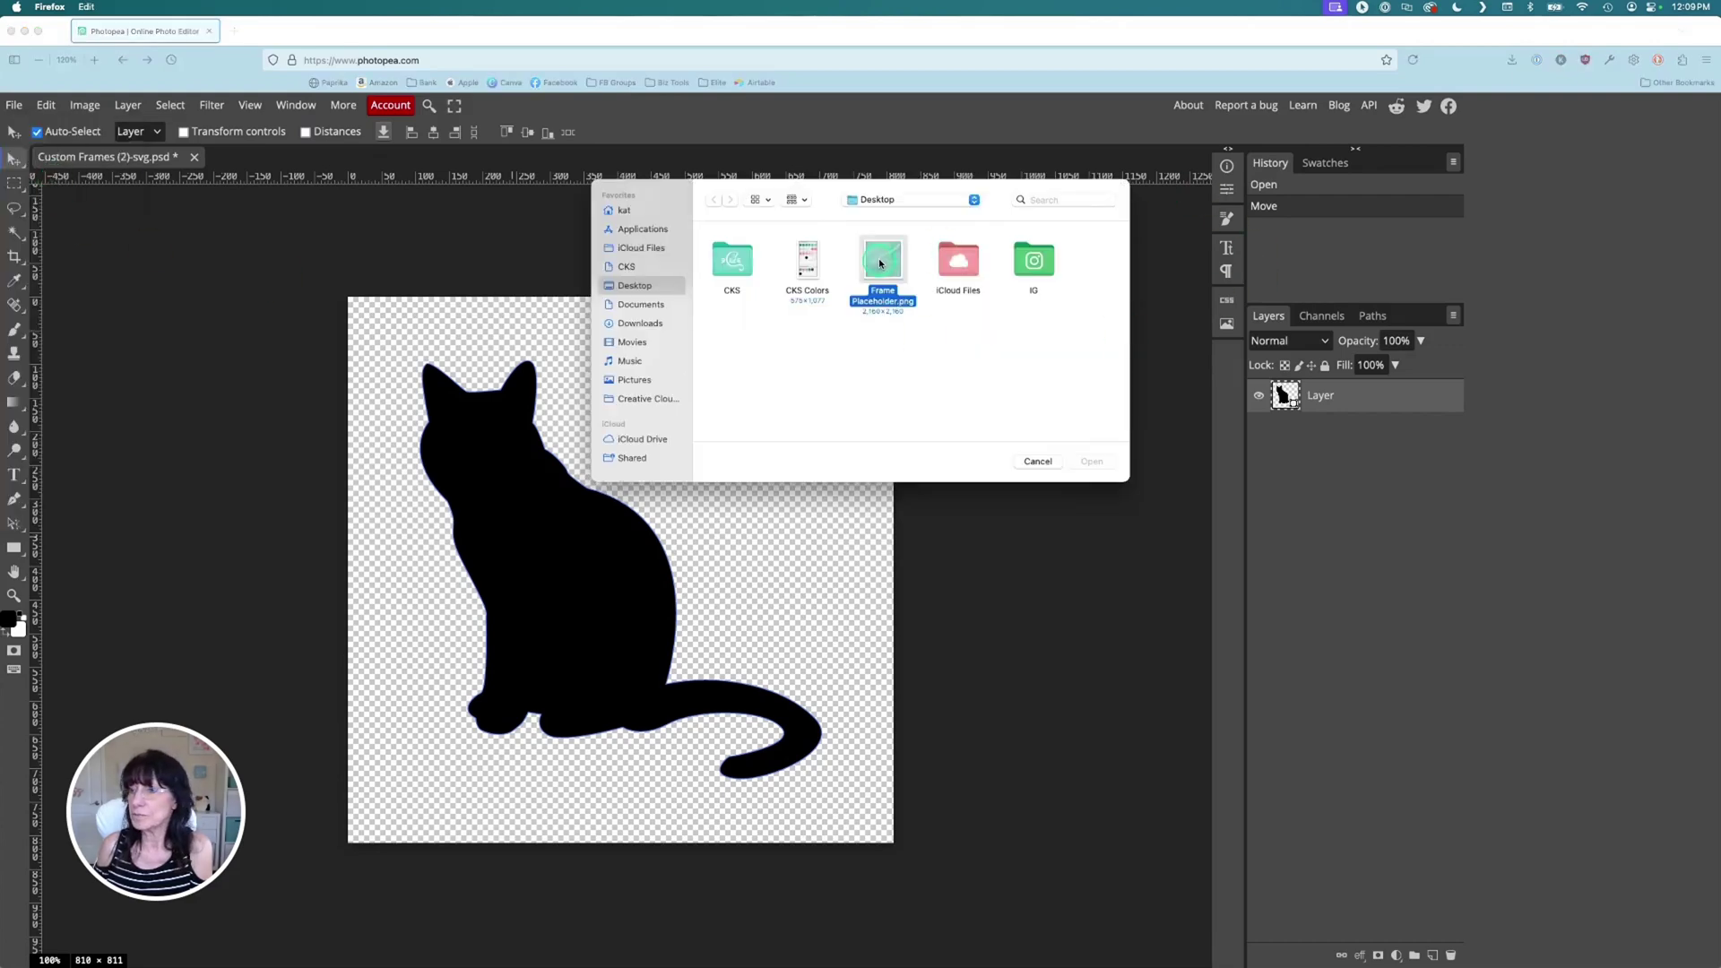
click(1102, 468)
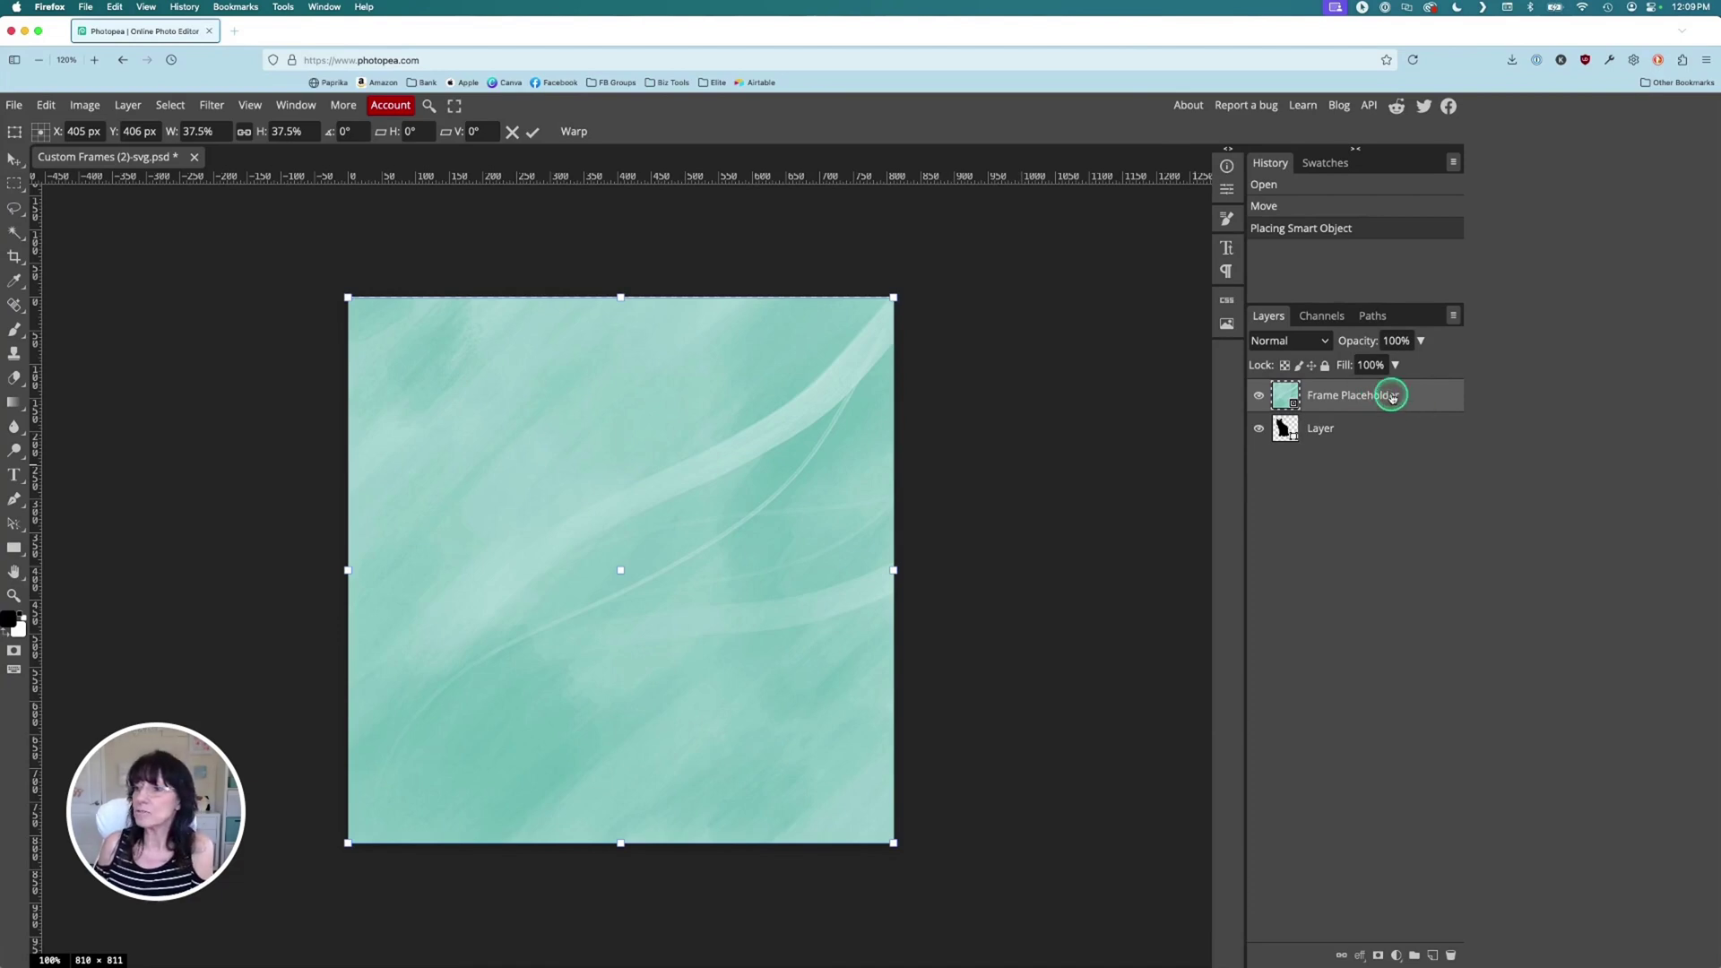
Clip the placeholder image to the cat shape and save the document as a PSD.
right_click(1393, 397)
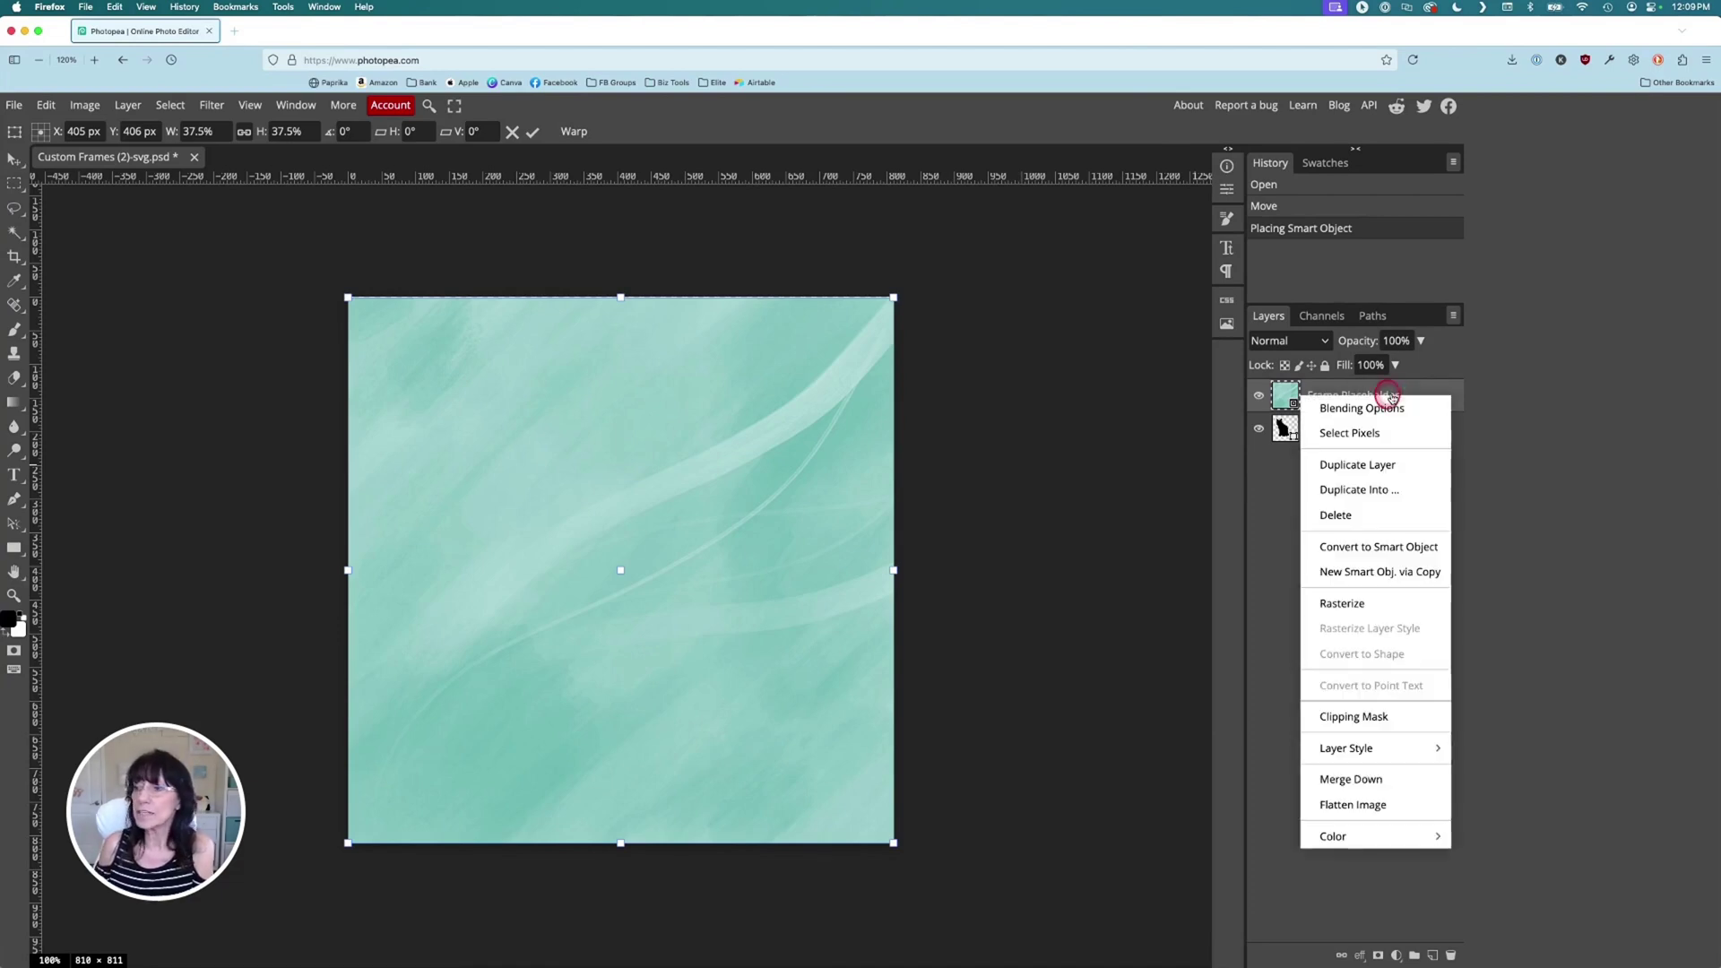
click(1381, 724)
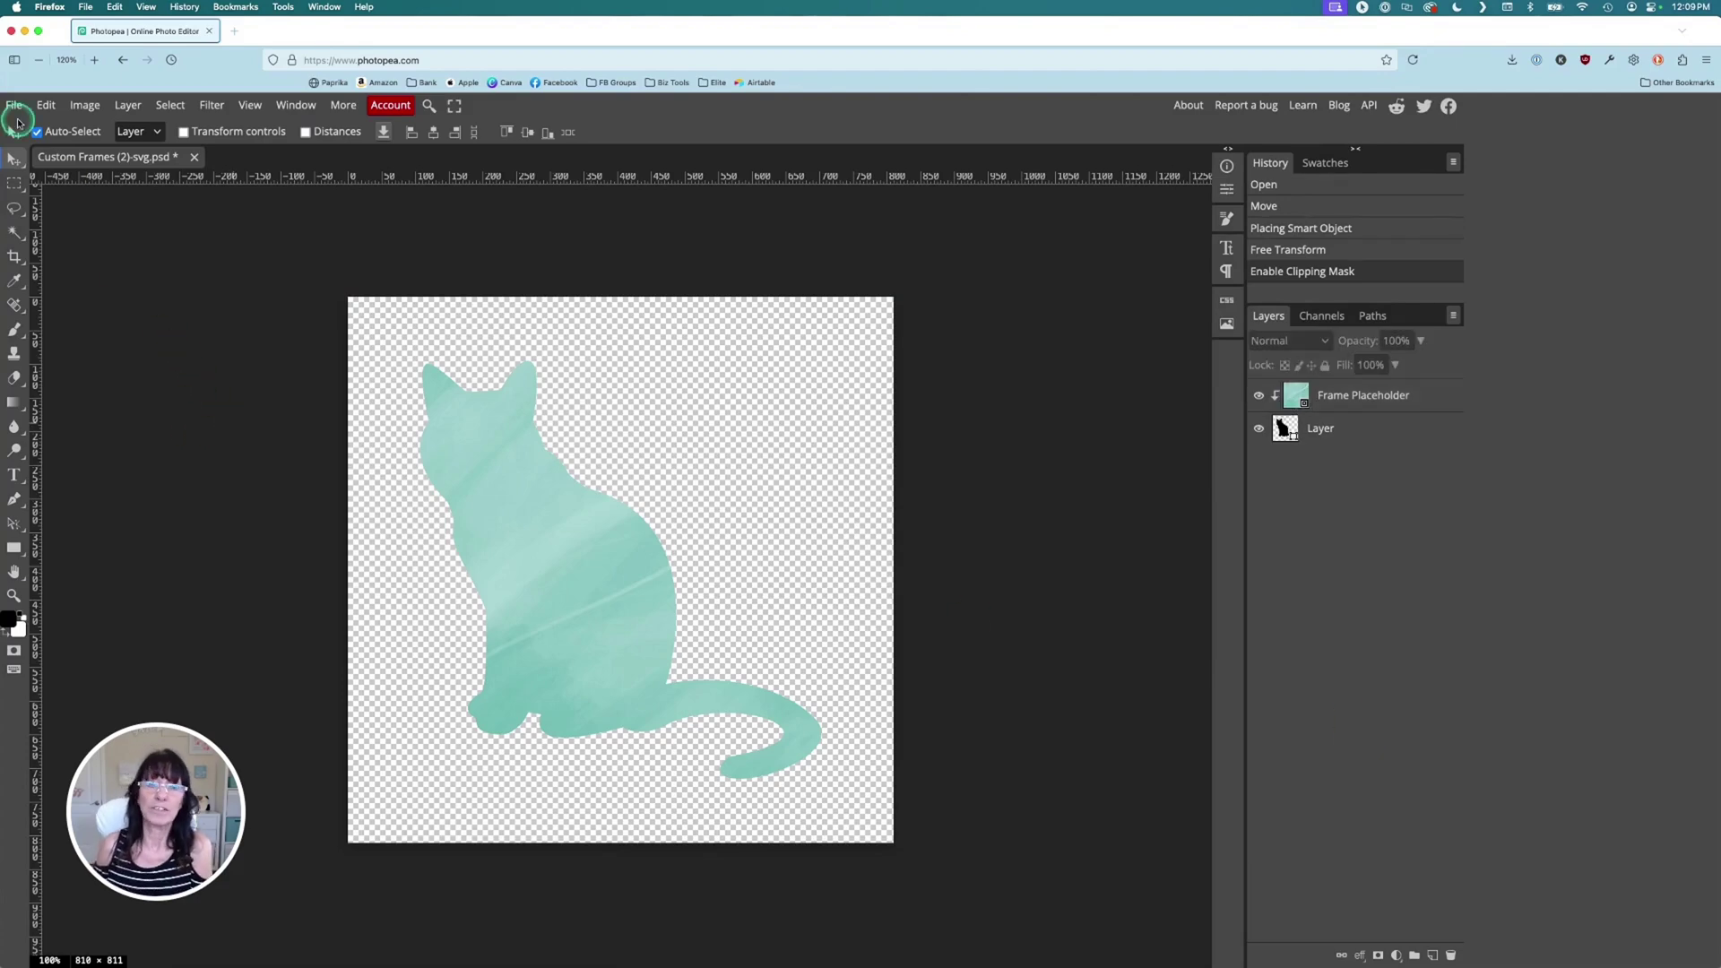
click(16, 106)
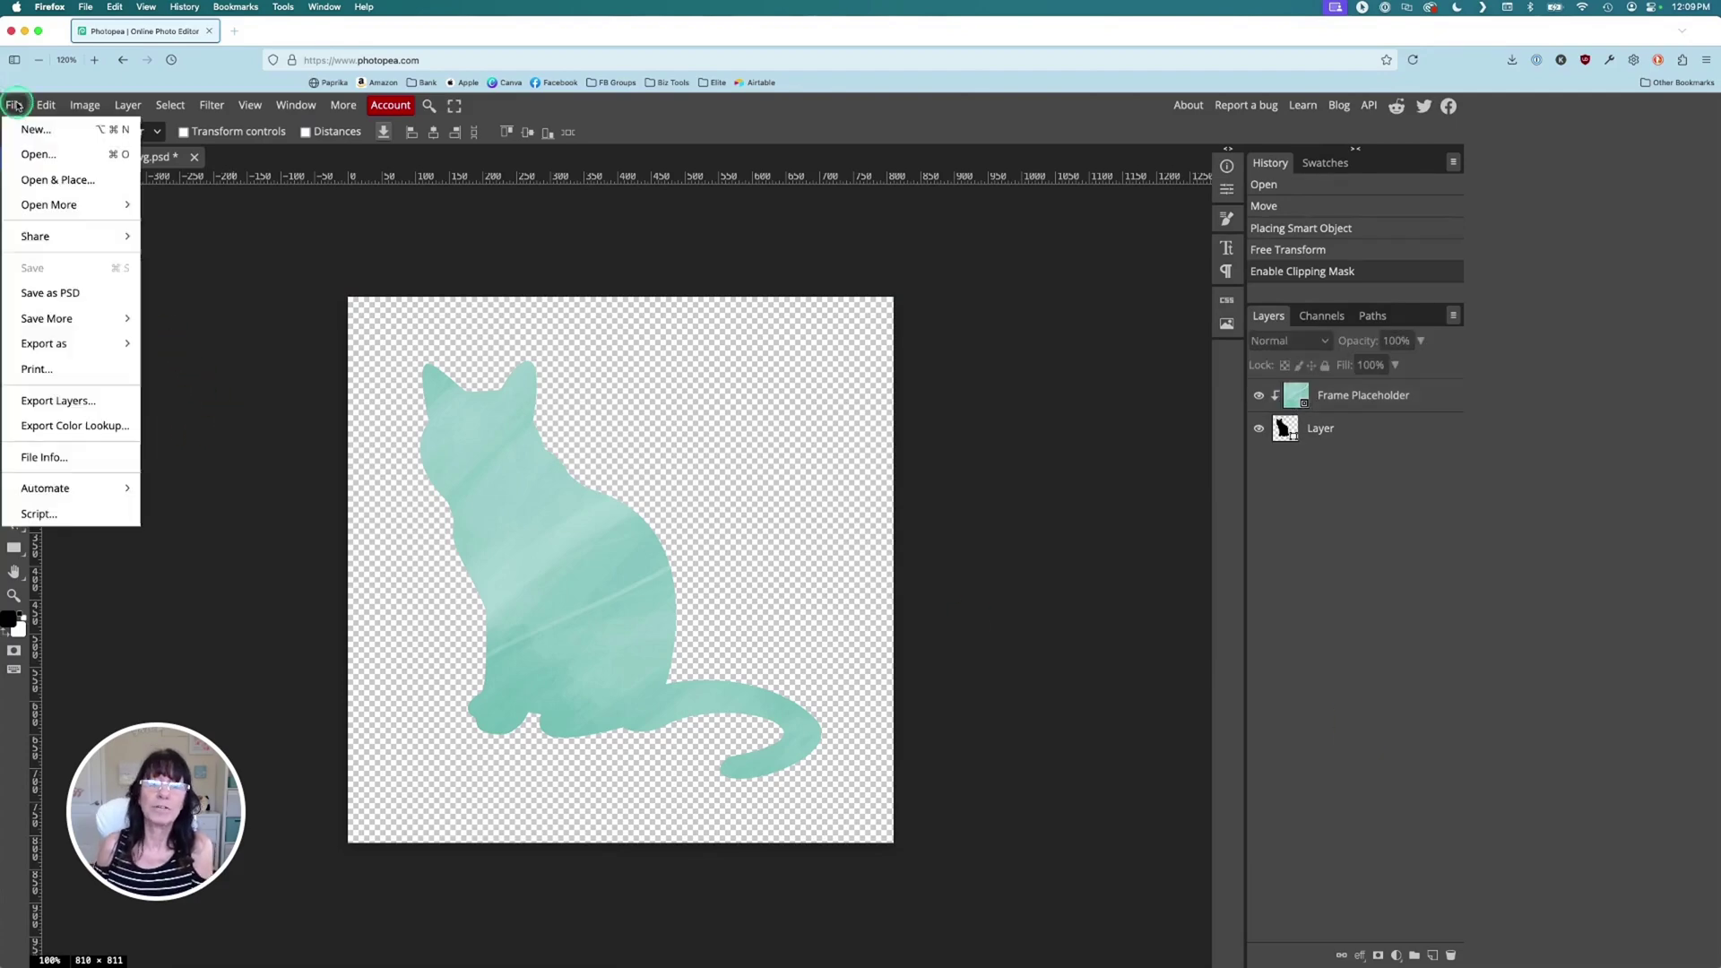
click(97, 296)
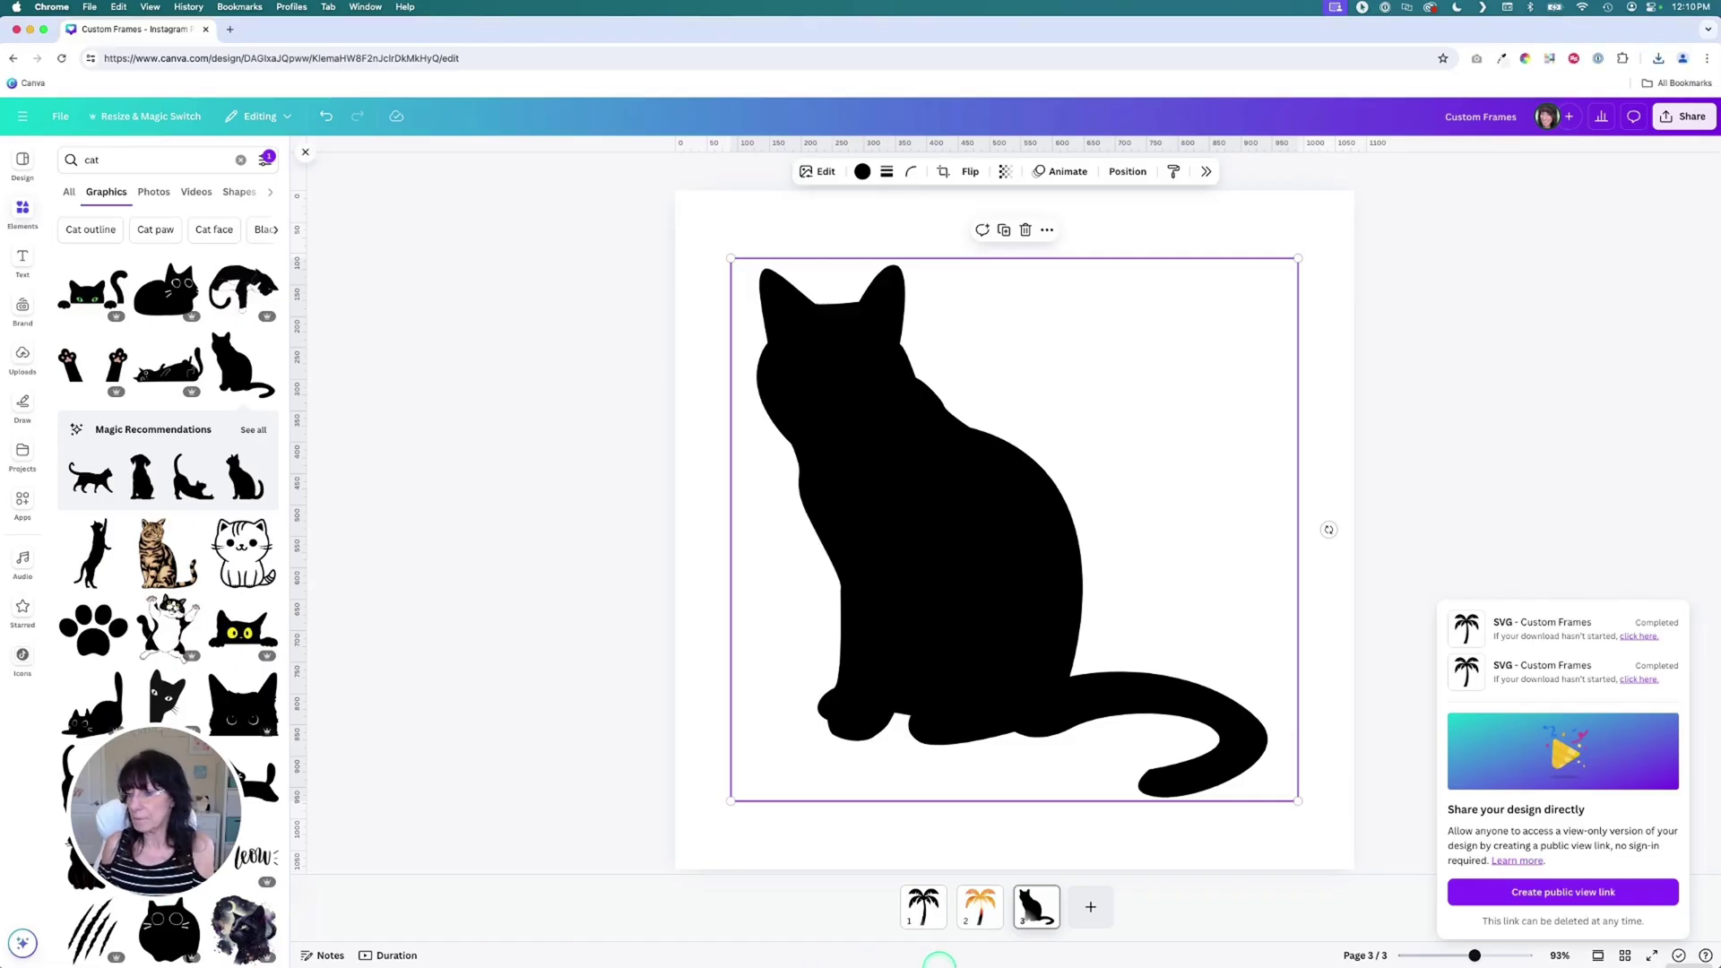
Add page 4 and insert the Custom Frames (2)-svg design from Projects onto it.
click(1090, 907)
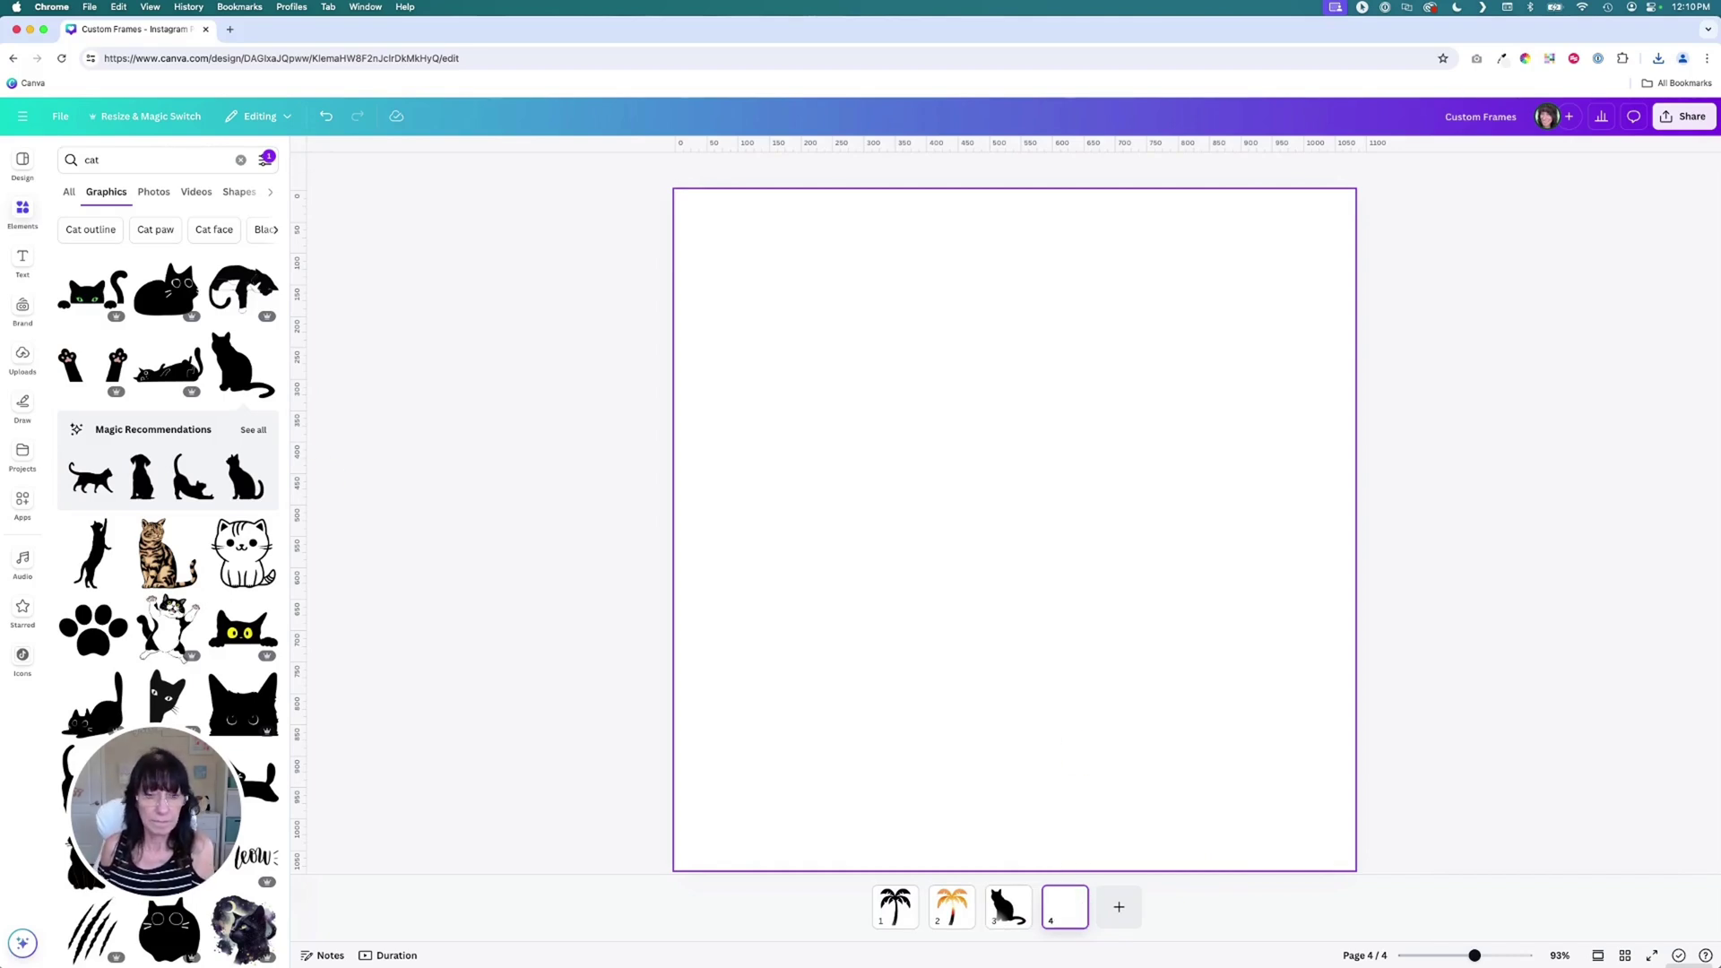
click(22, 357)
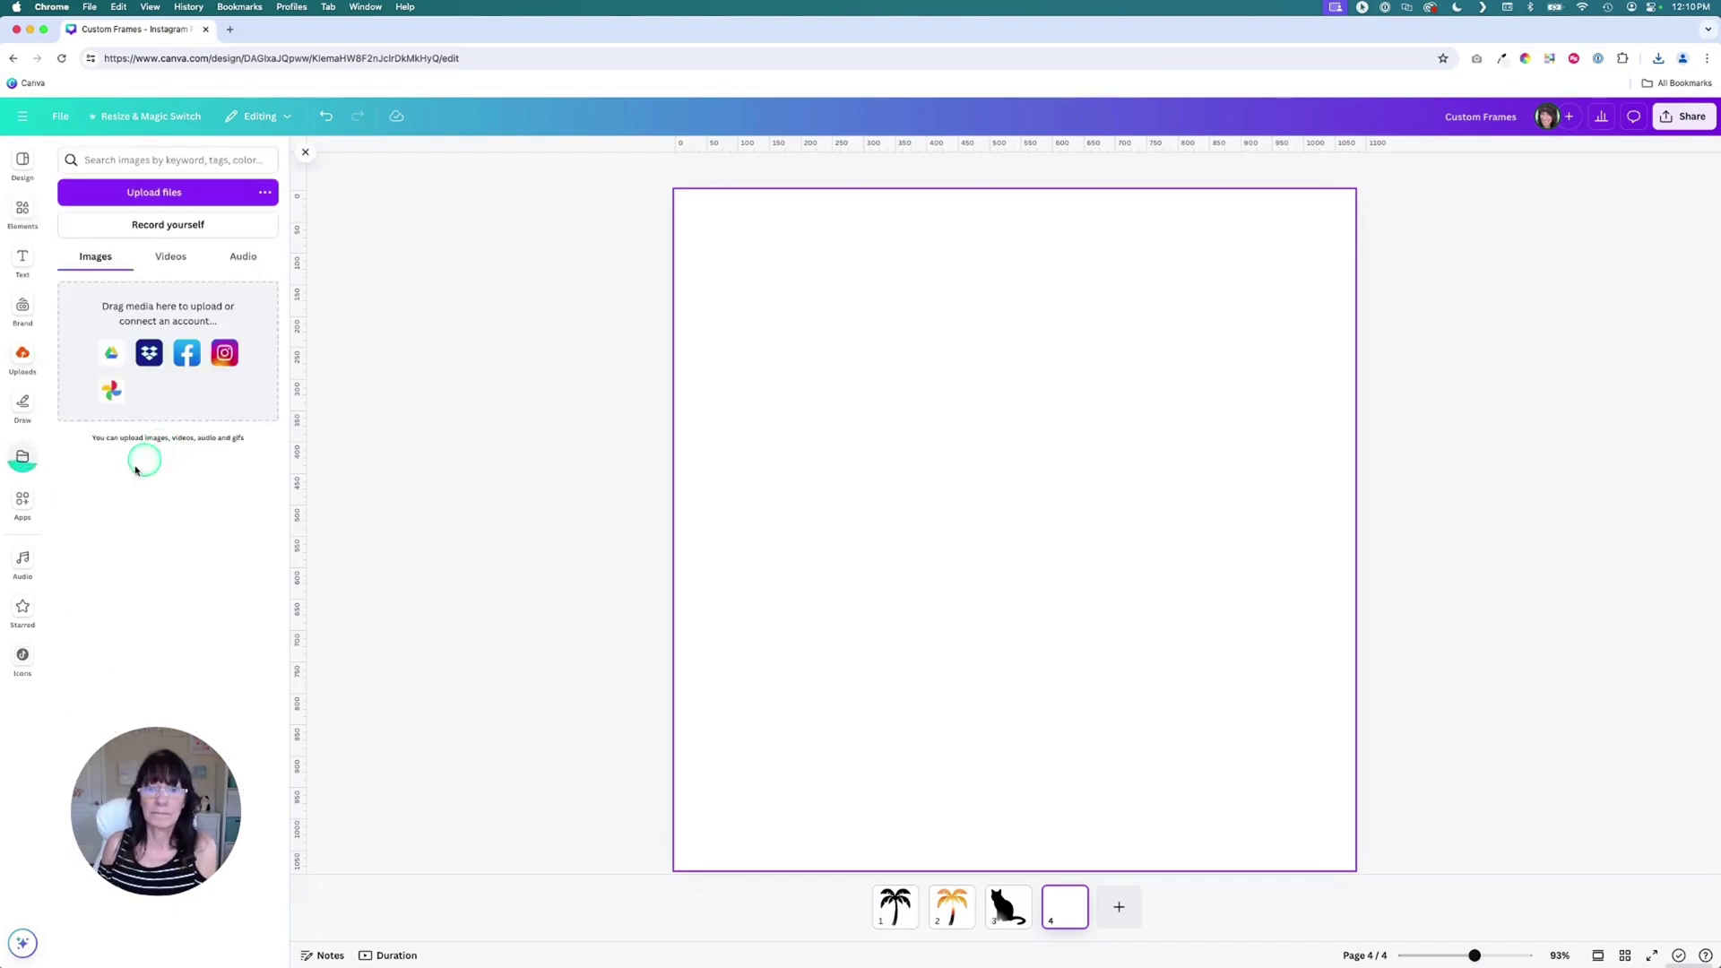
click(22, 460)
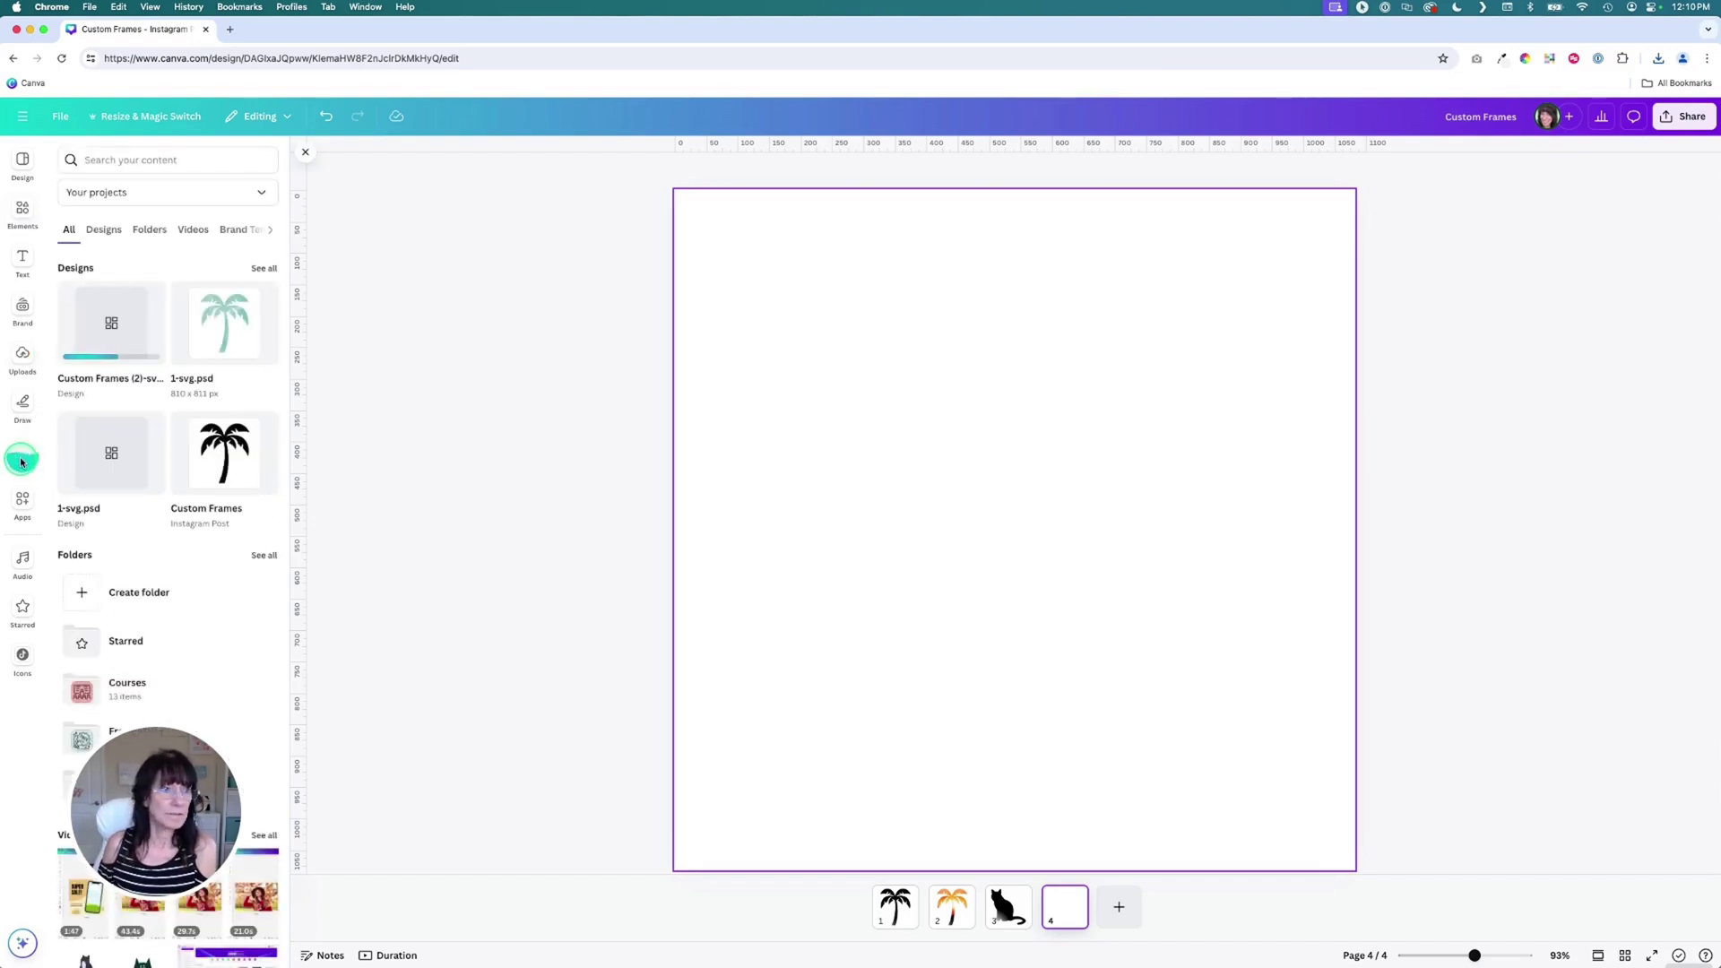
click(110, 457)
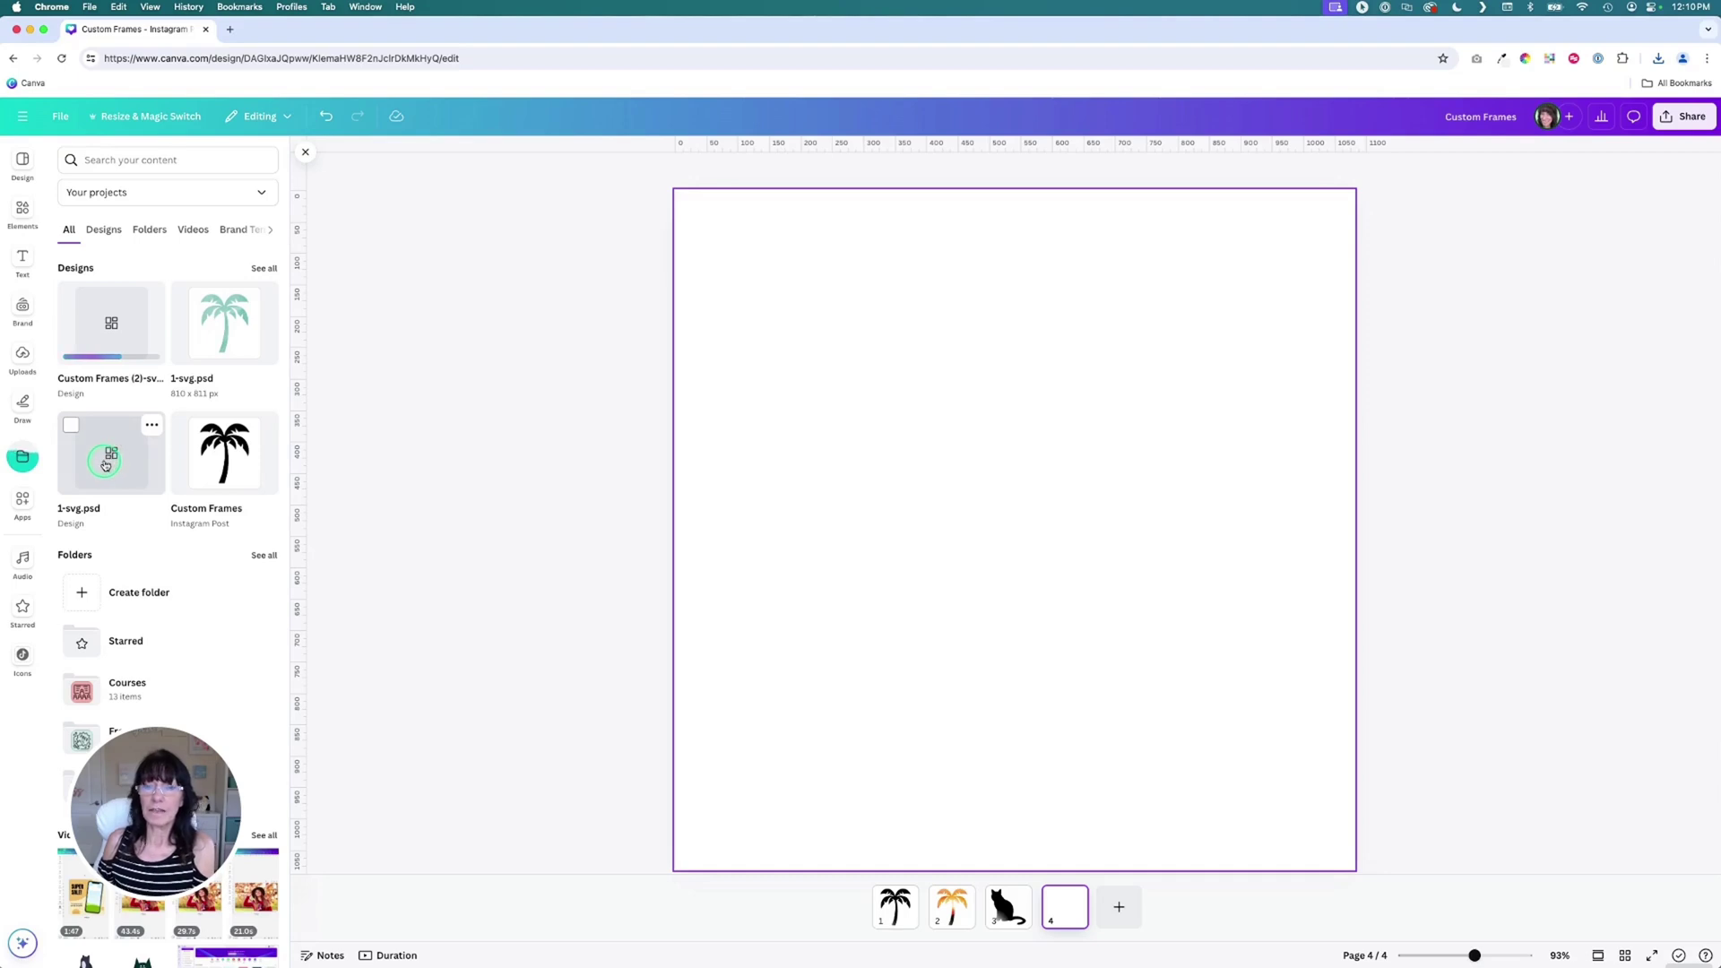
click(121, 334)
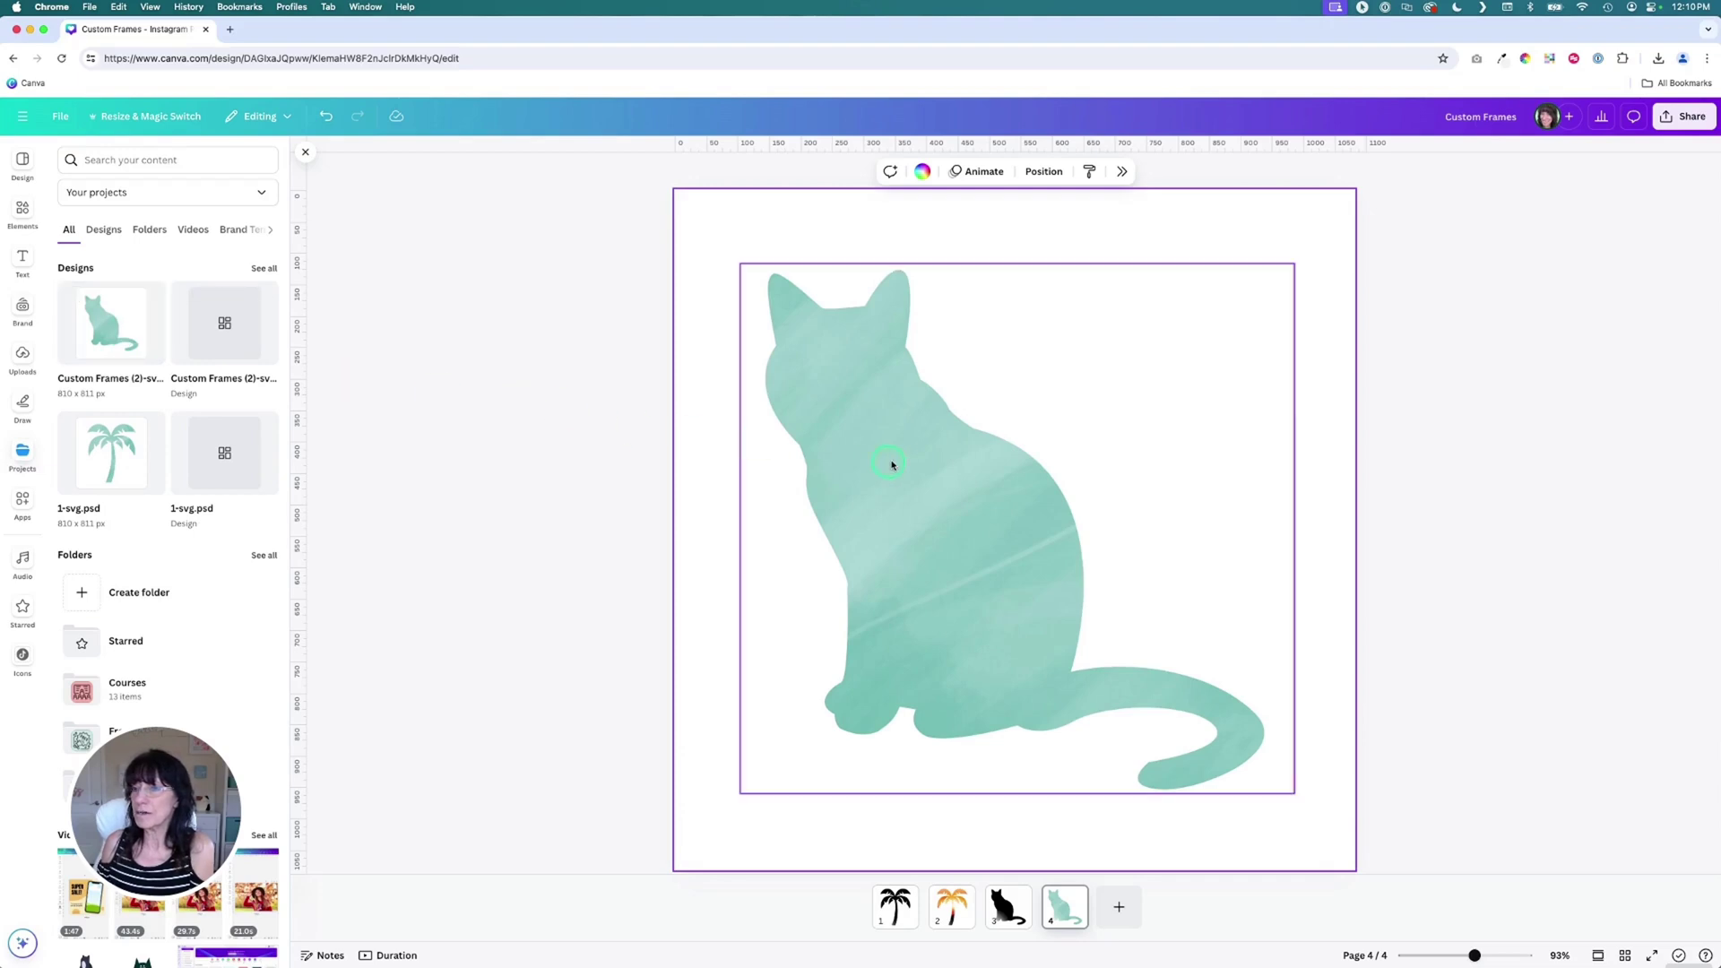
Delete the mint watercolor image from the cat frame, leaving an empty cat-shaped frame.
click(896, 465)
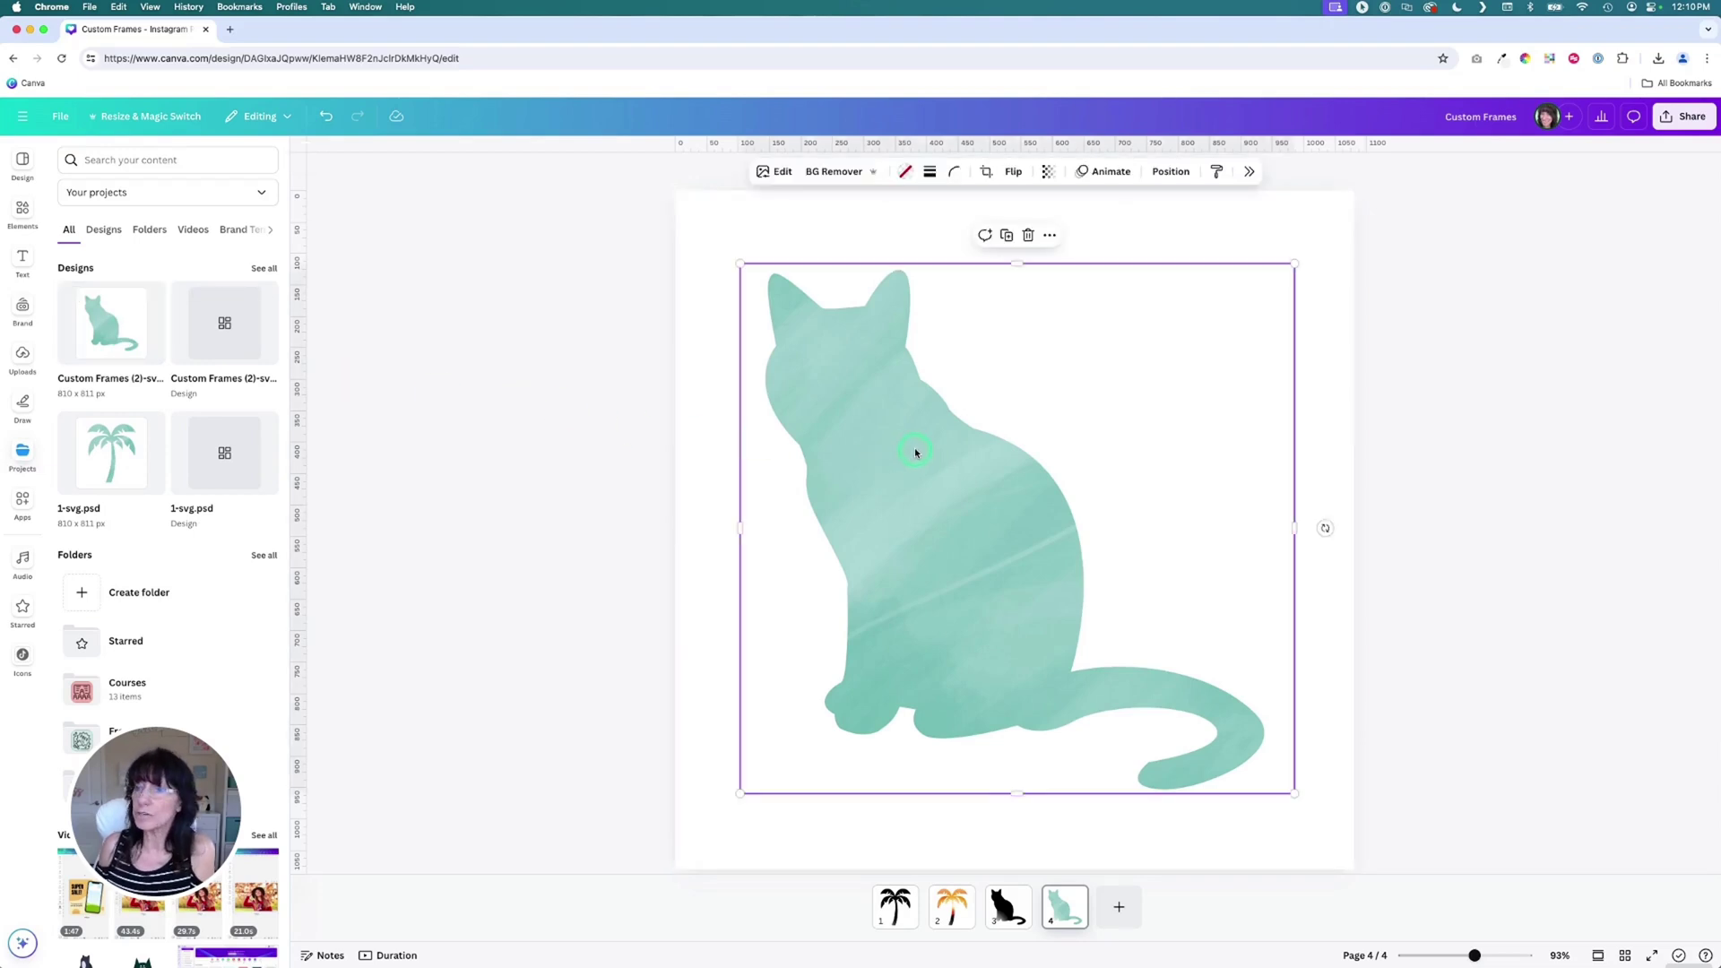
click(1027, 235)
click(1036, 271)
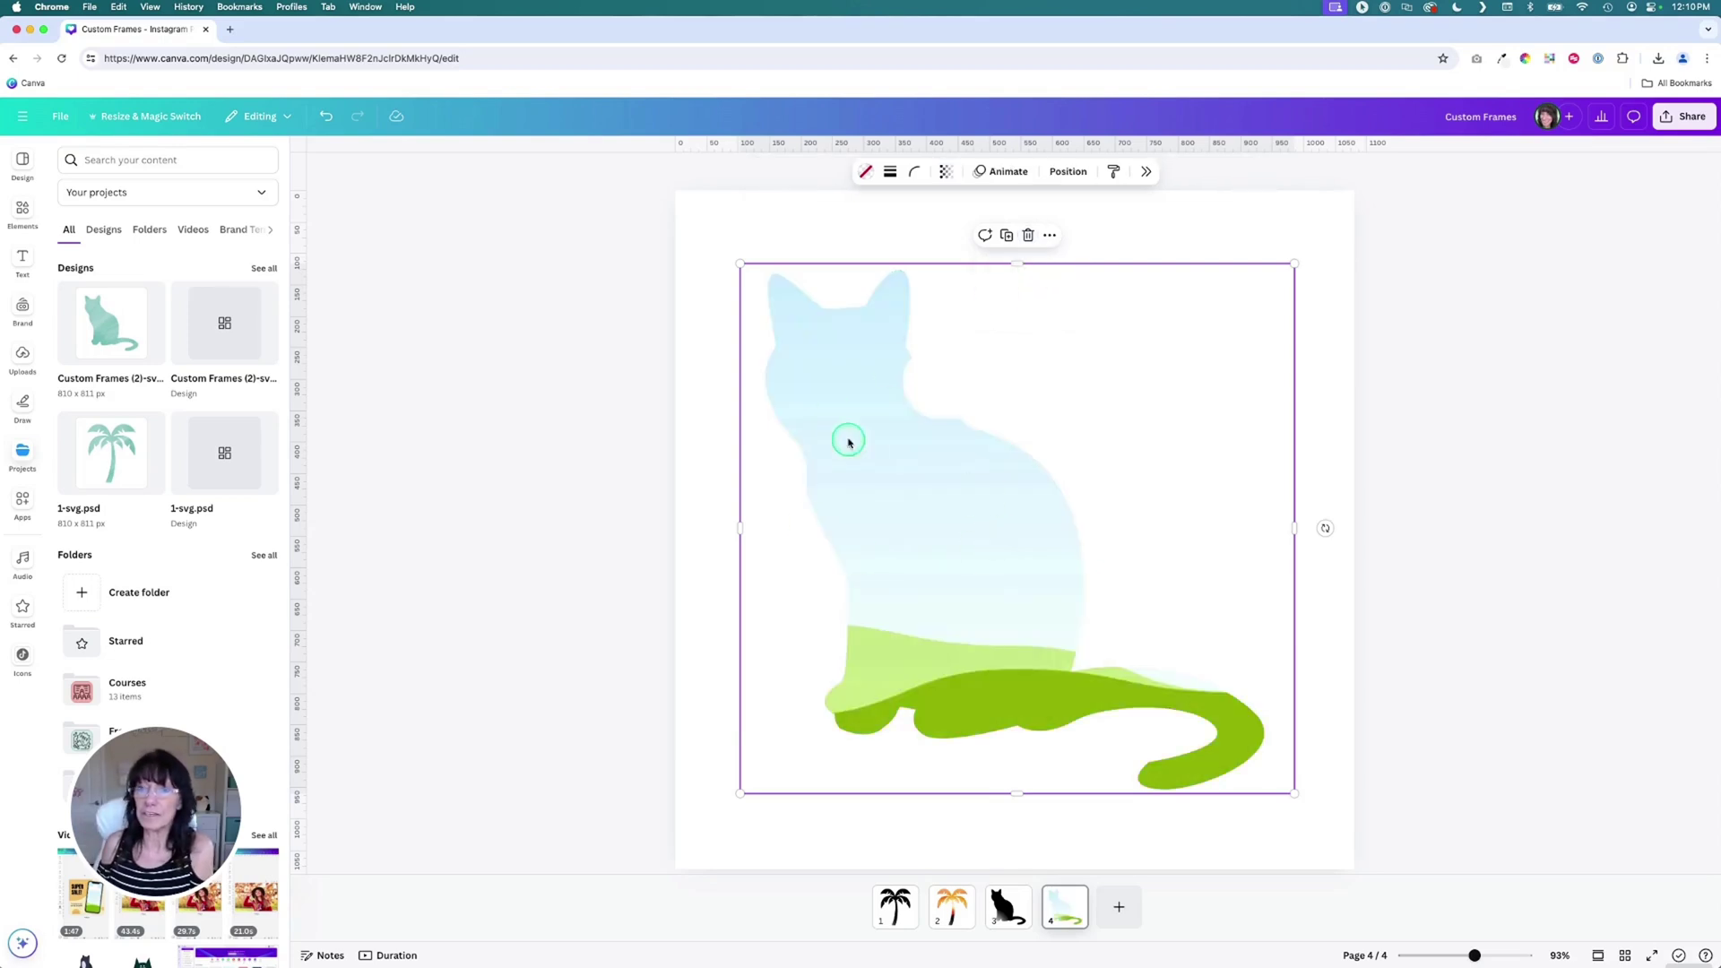
click(25, 212)
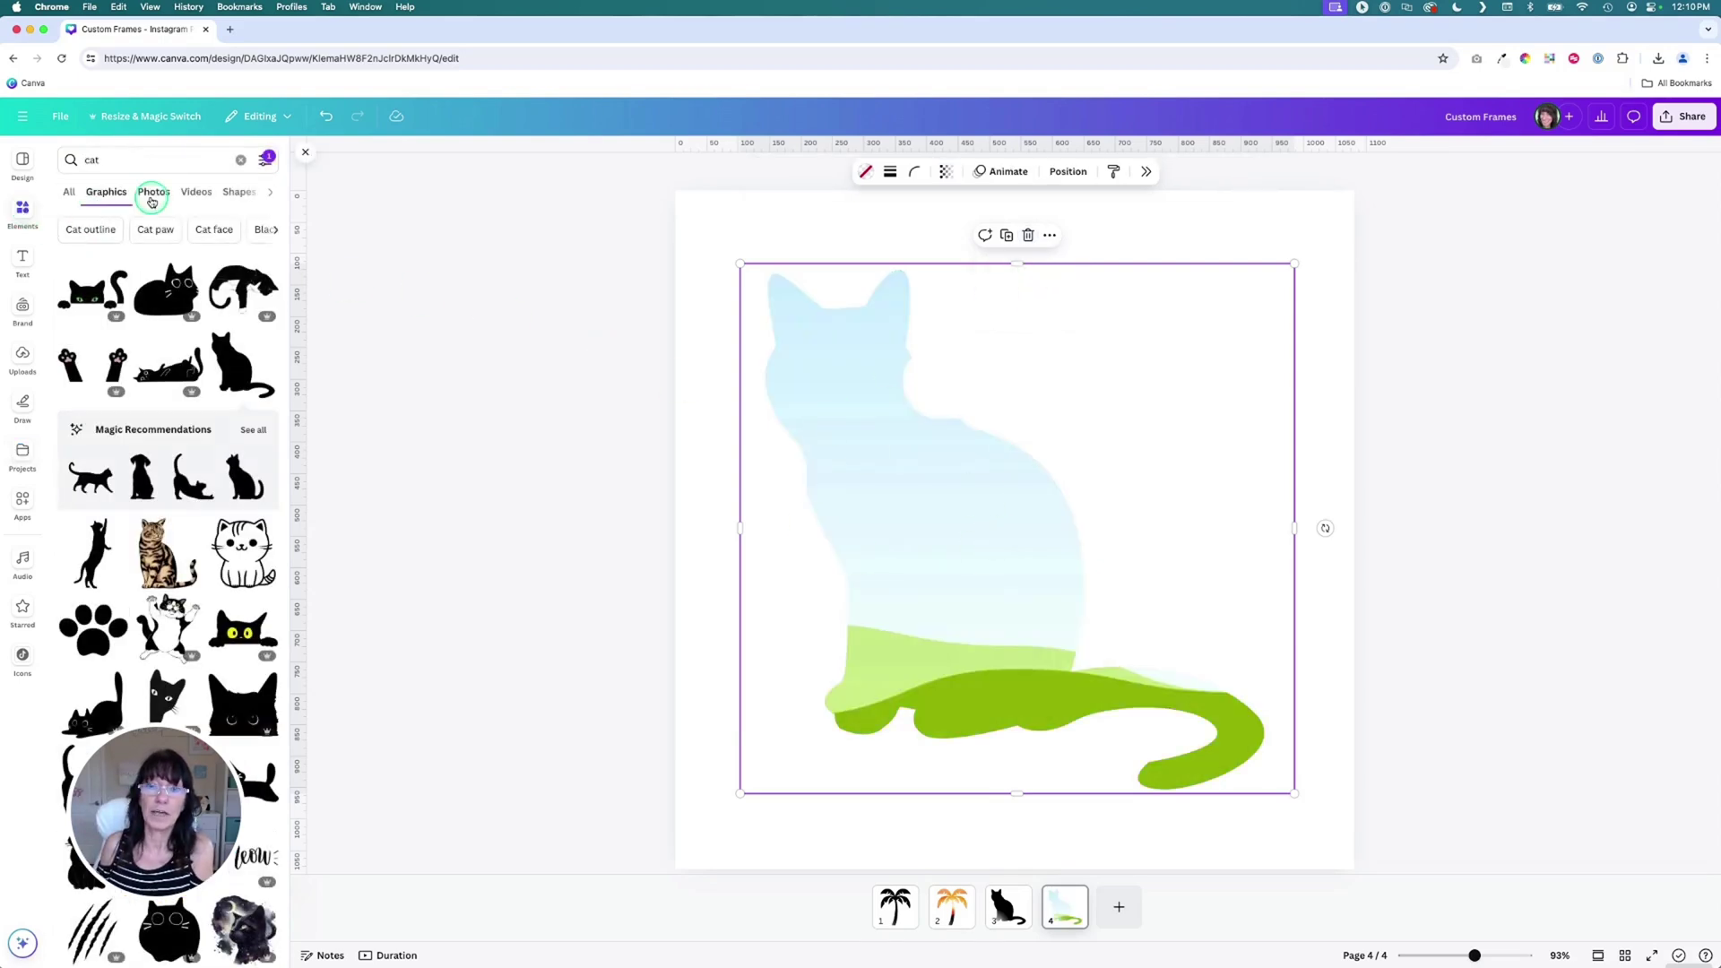
Drop a black-and-white cat photo into the frame and reposition it so the face fits.
click(154, 193)
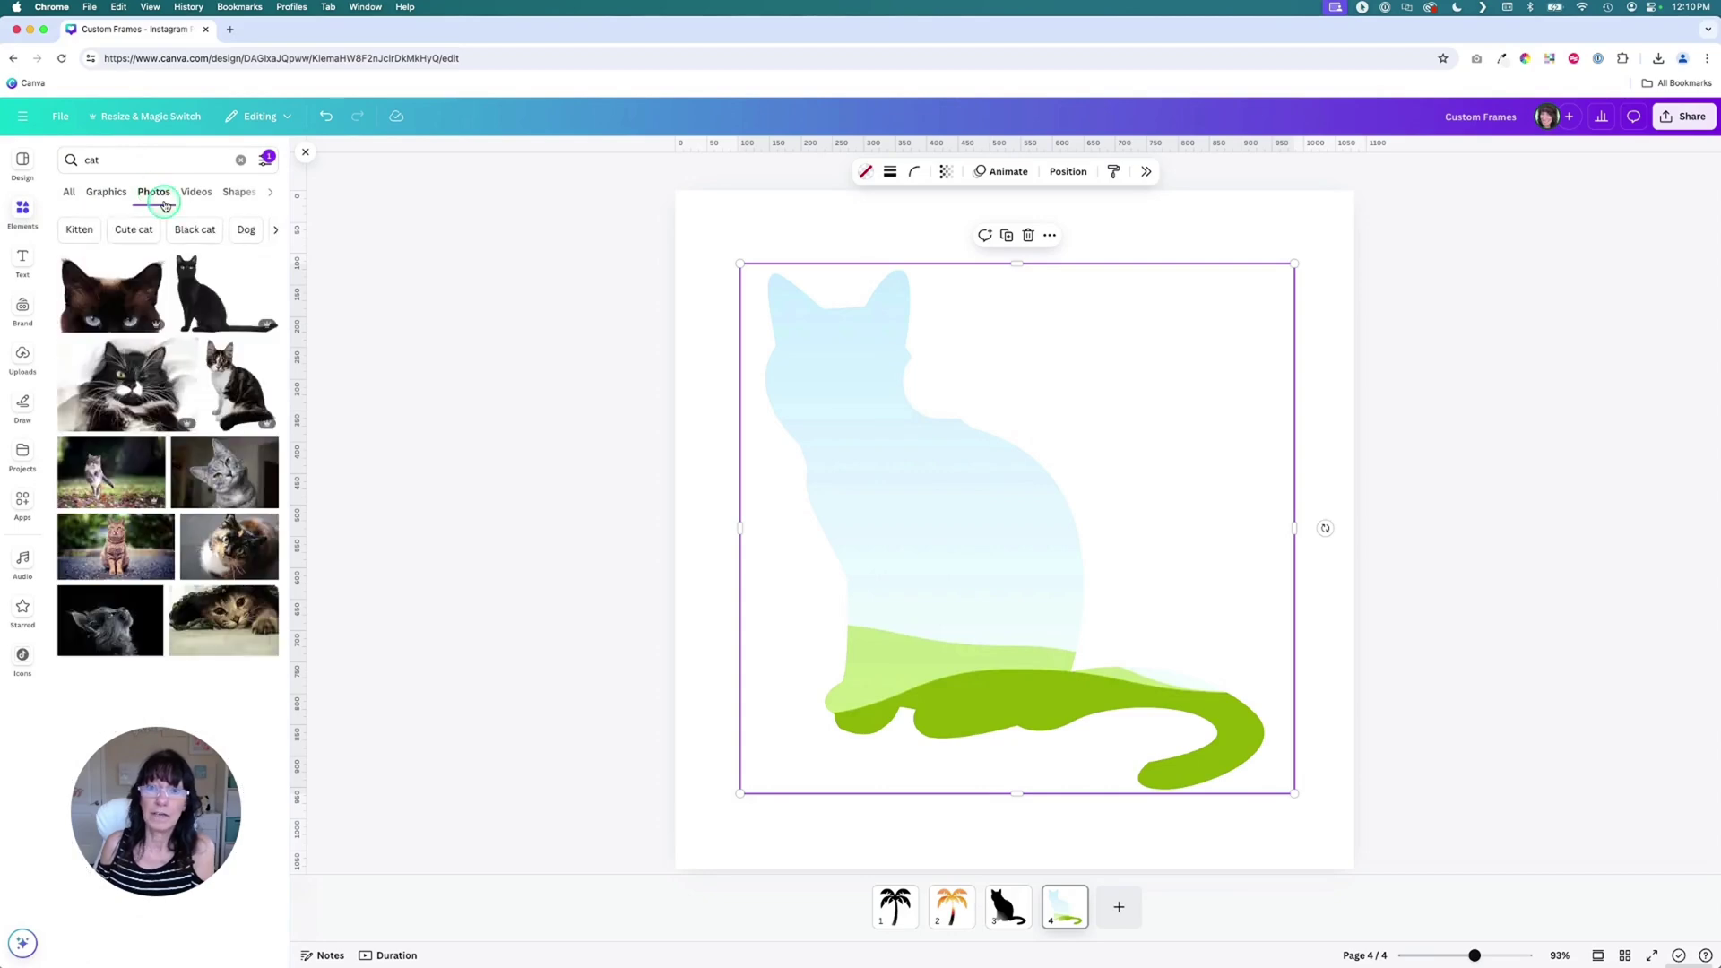
drag(128, 382, 798, 492)
double_click(933, 502)
click(463, 186)
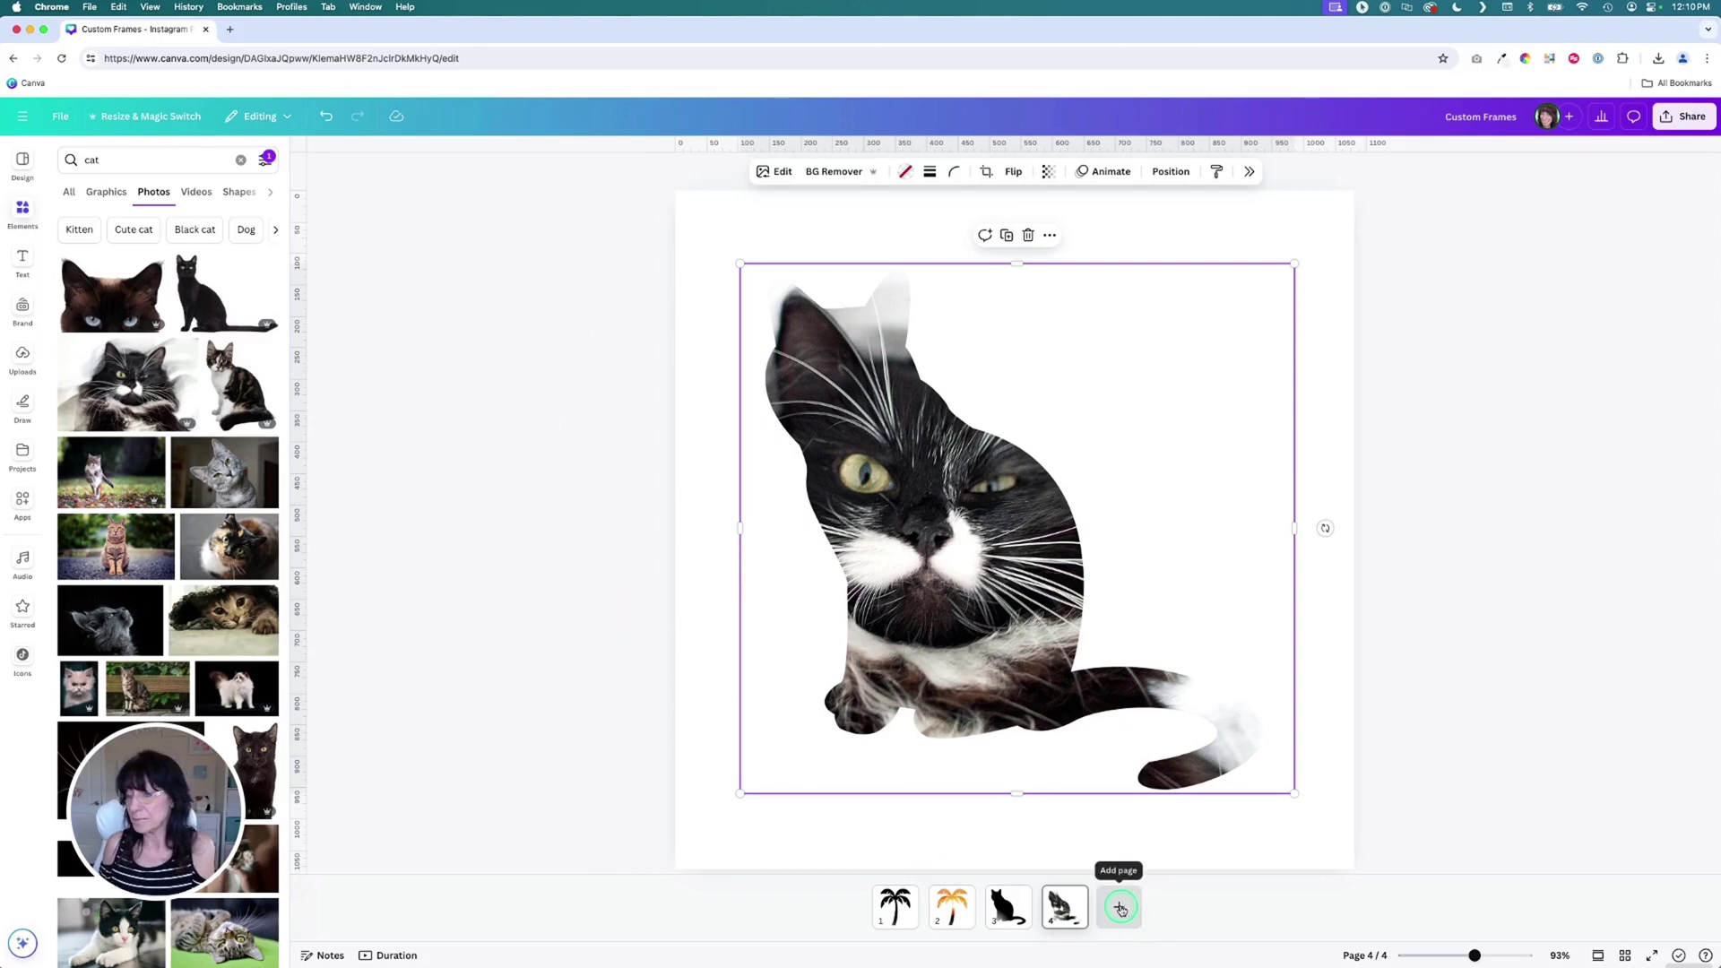
Add page 5, insert the Creative Kat logo from the Brand Kit, and enlarge it across the page.
click(1121, 909)
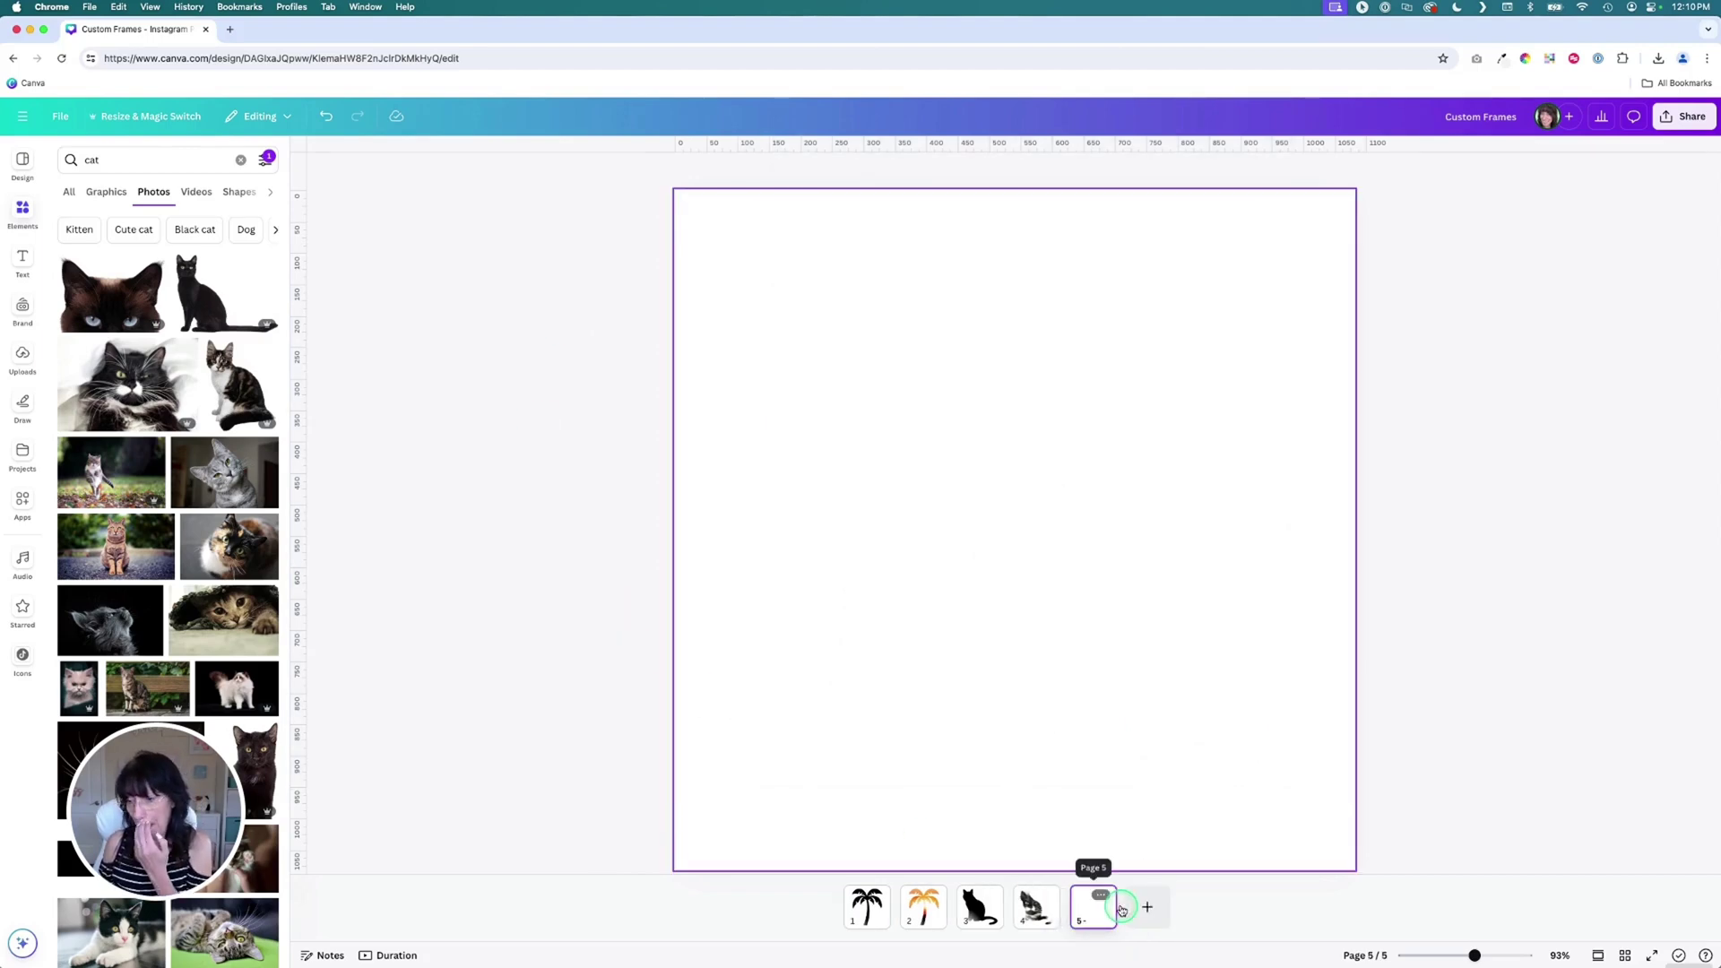
click(1099, 913)
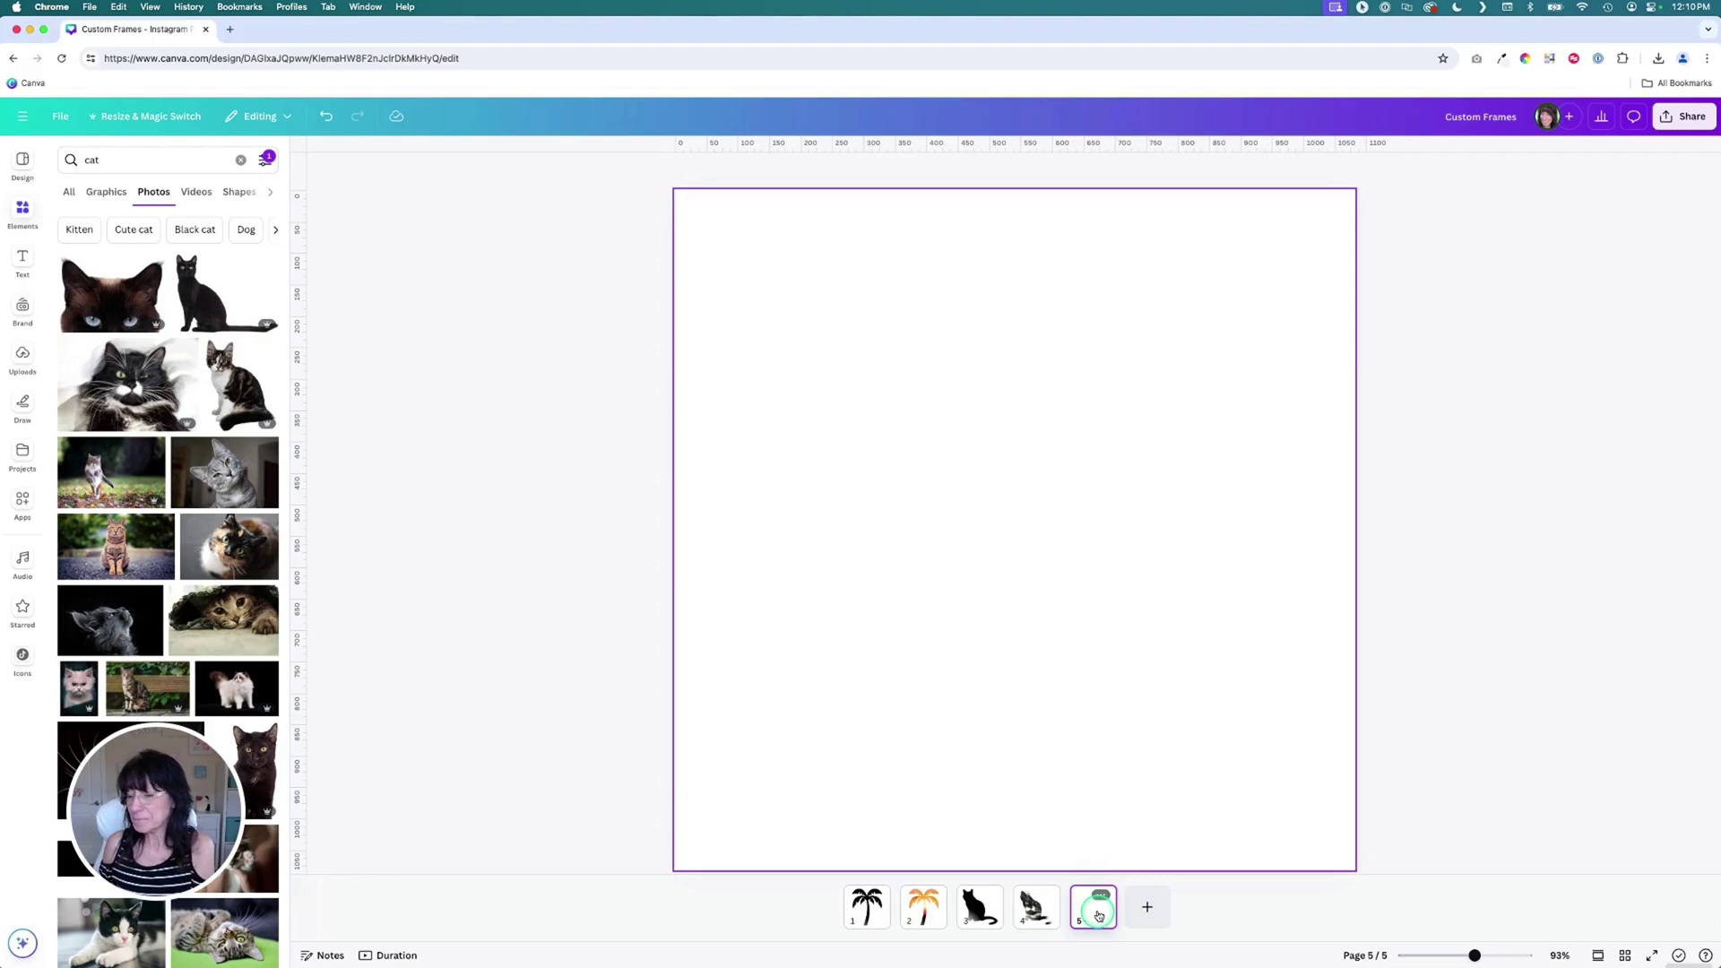
click(622, 565)
click(31, 309)
click(177, 385)
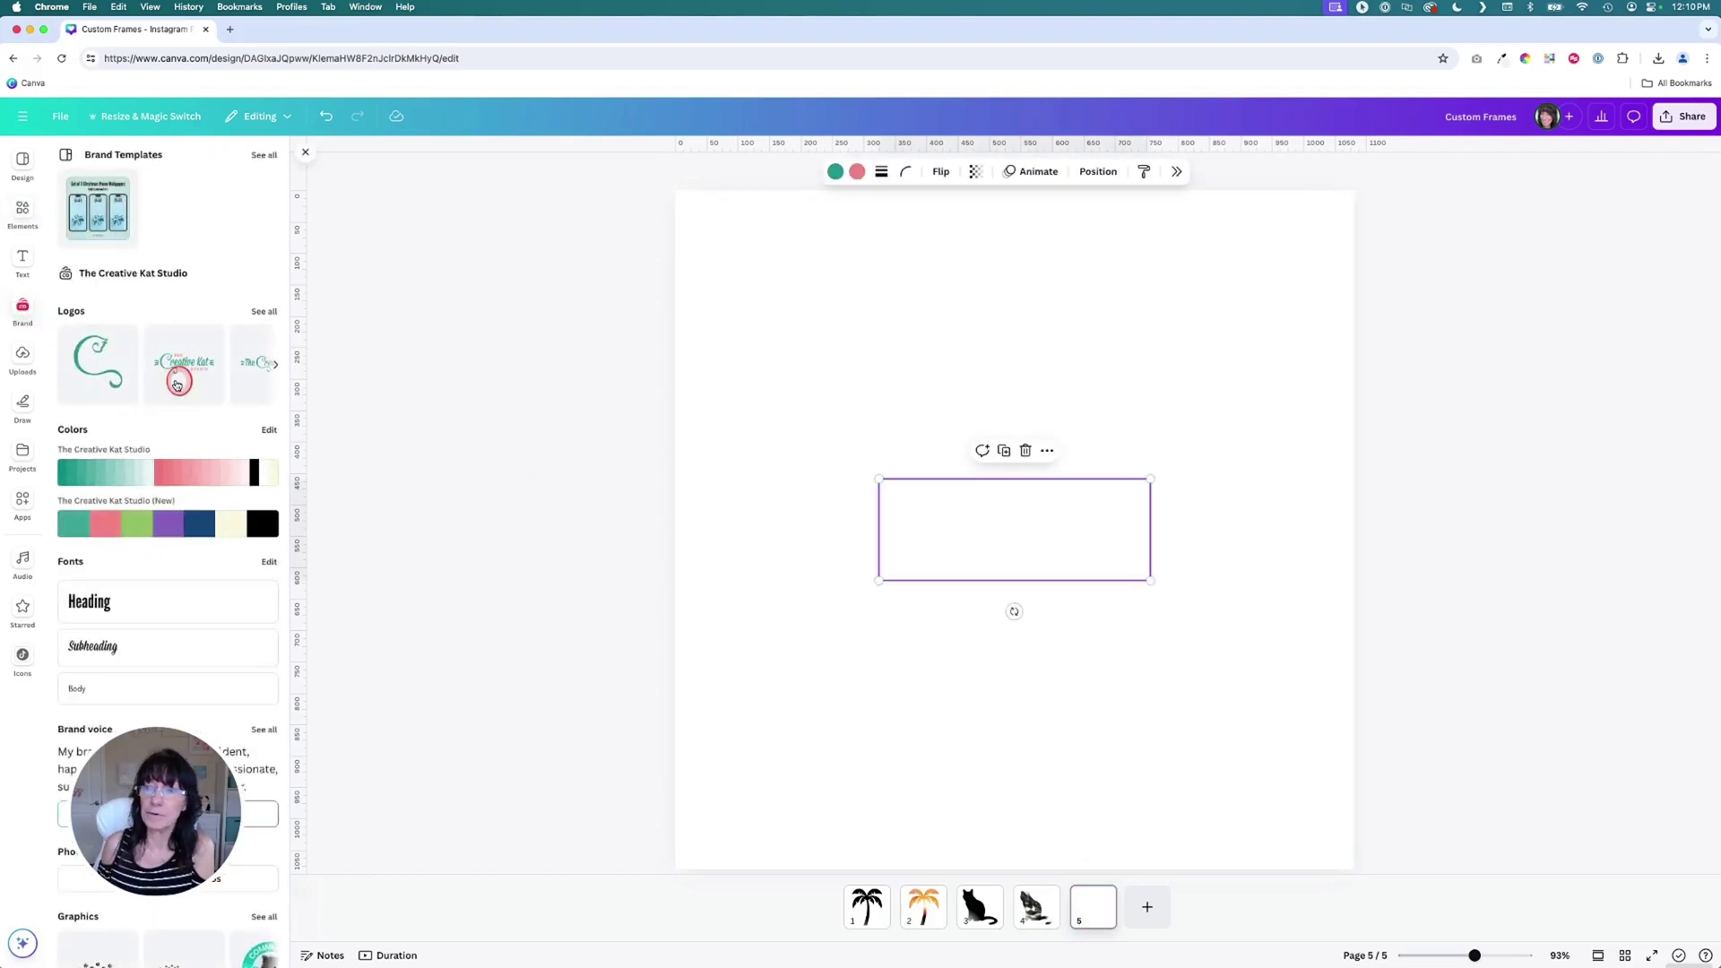
click(1150, 581)
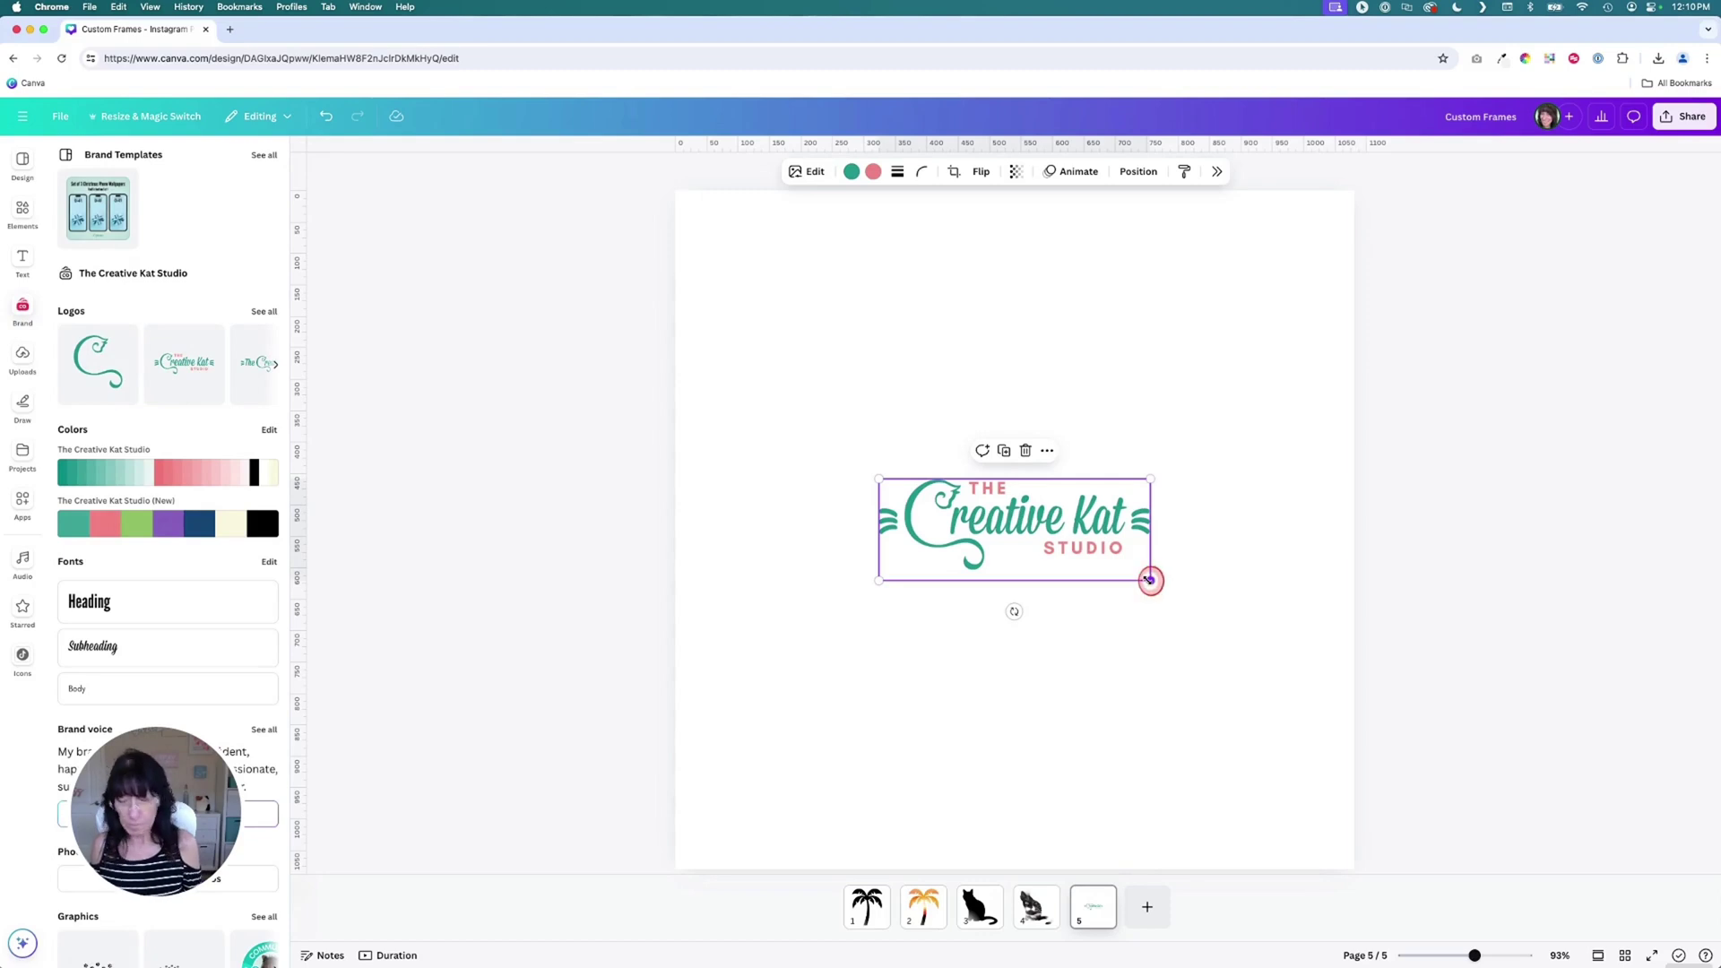
drag(1151, 581, 1275, 699)
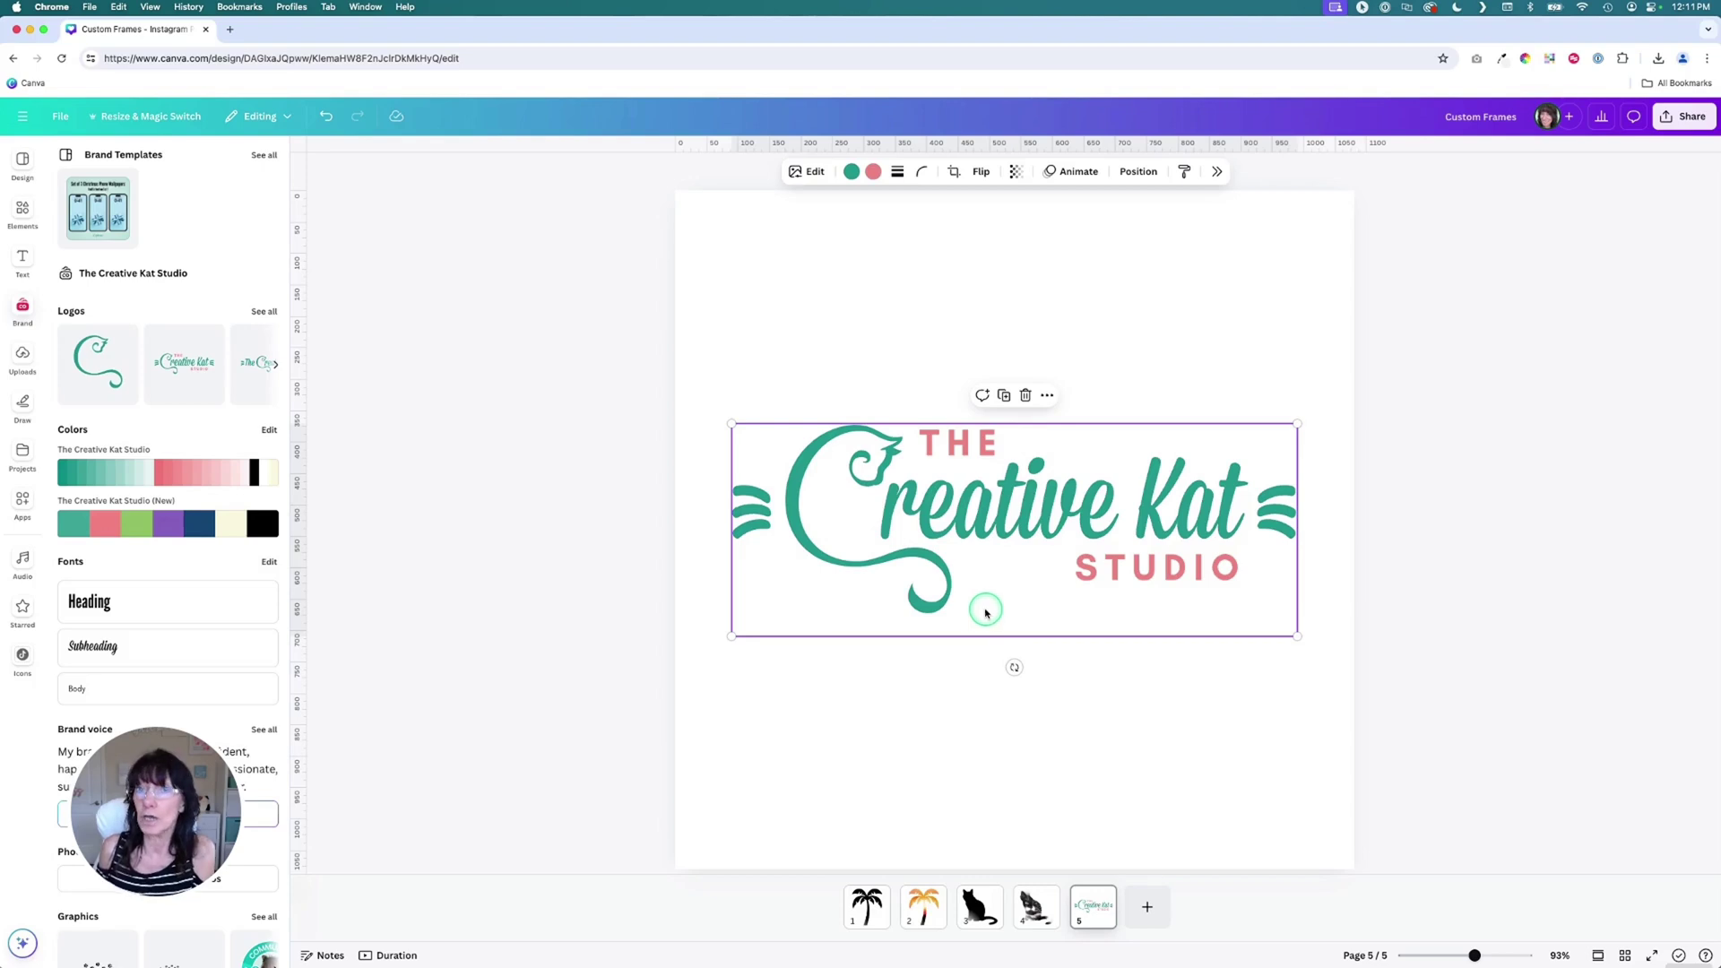
Recolor the logo's teal parts and pink lettering black.
click(853, 171)
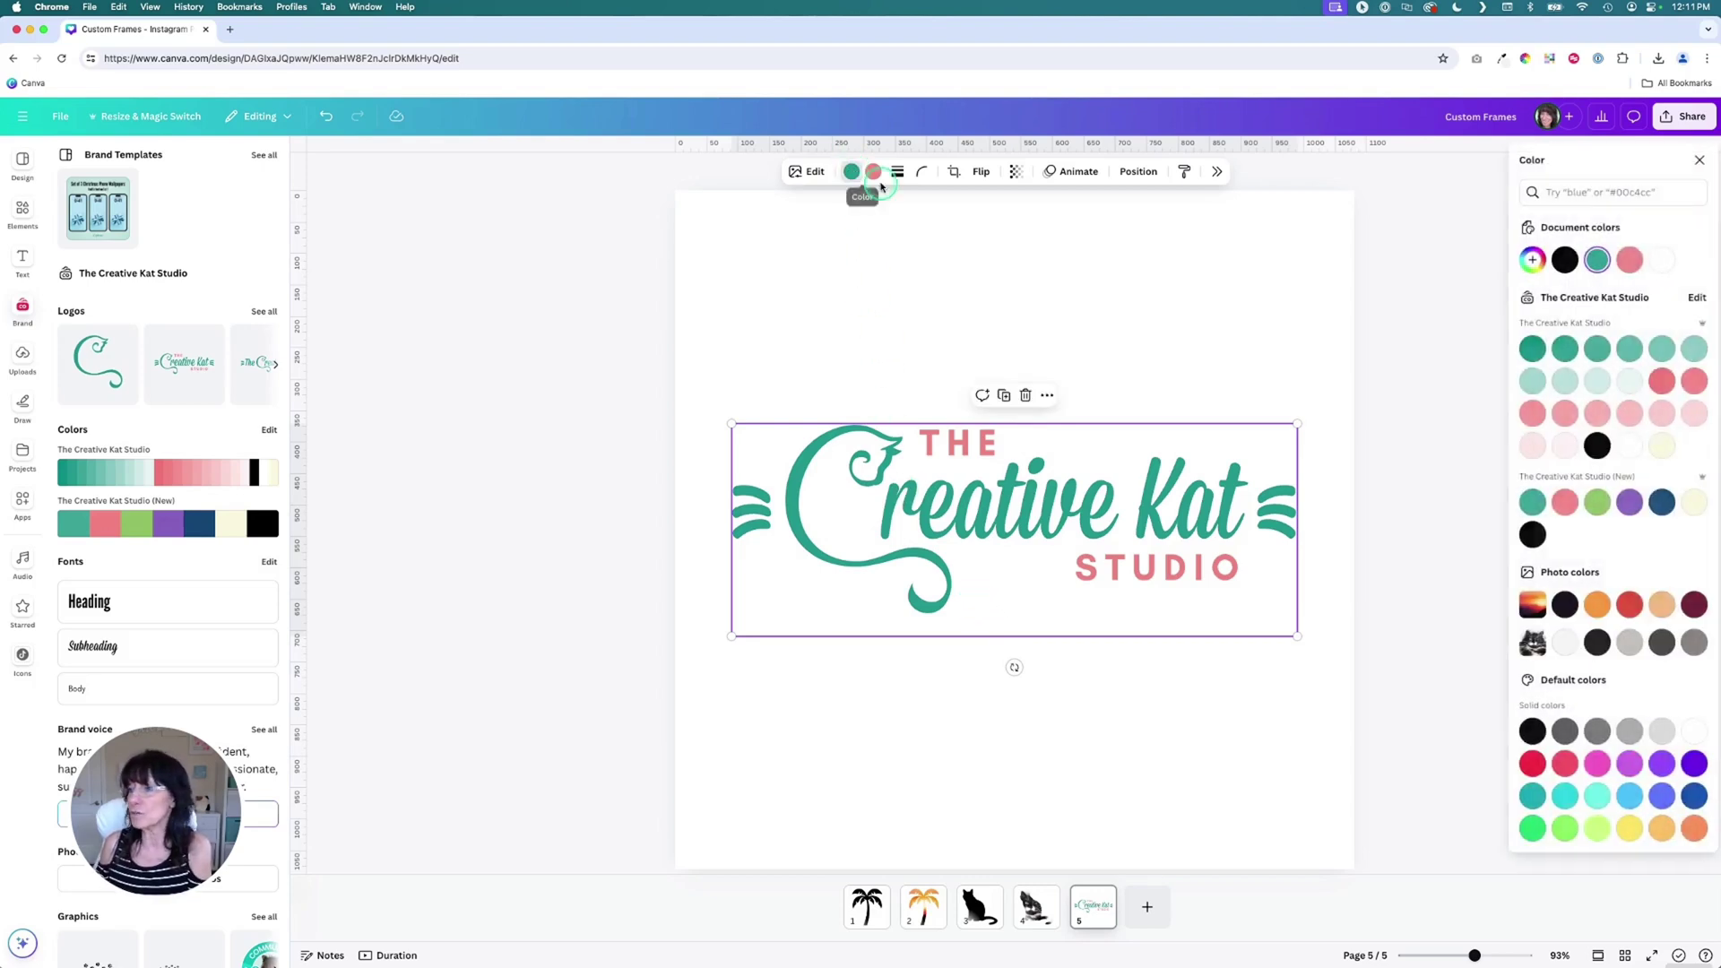
click(1596, 446)
click(871, 171)
click(1596, 445)
click(1144, 274)
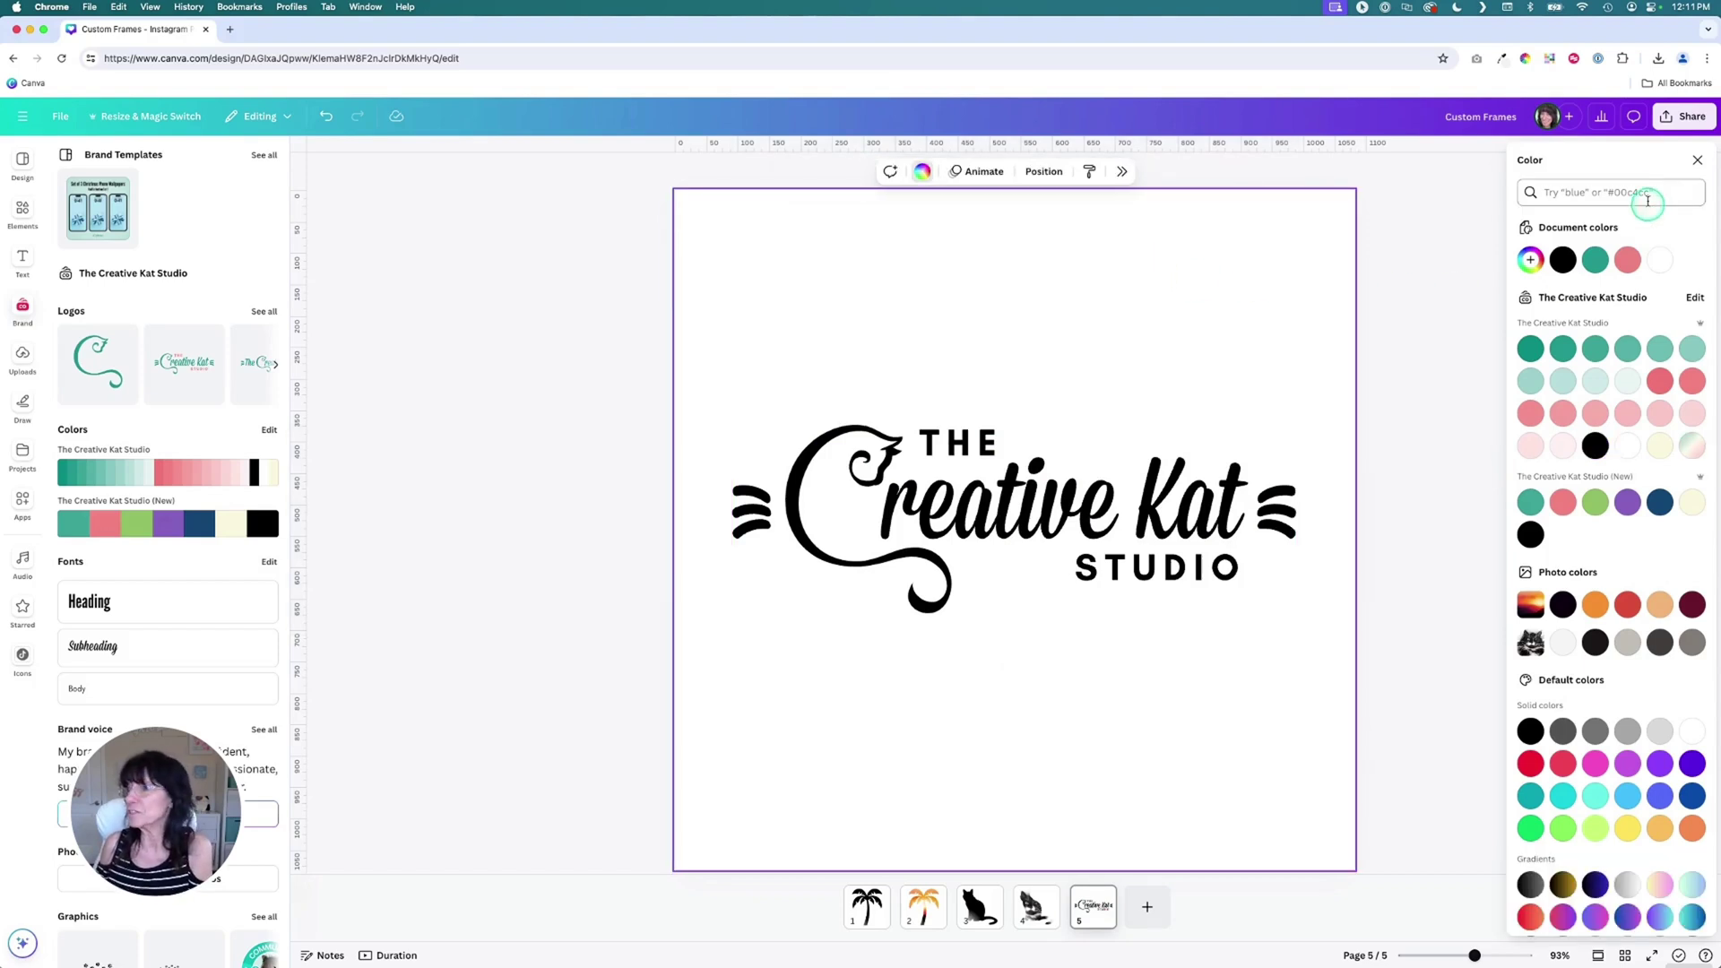
Download all five pages as SVG with transparent backgrounds.
click(1685, 116)
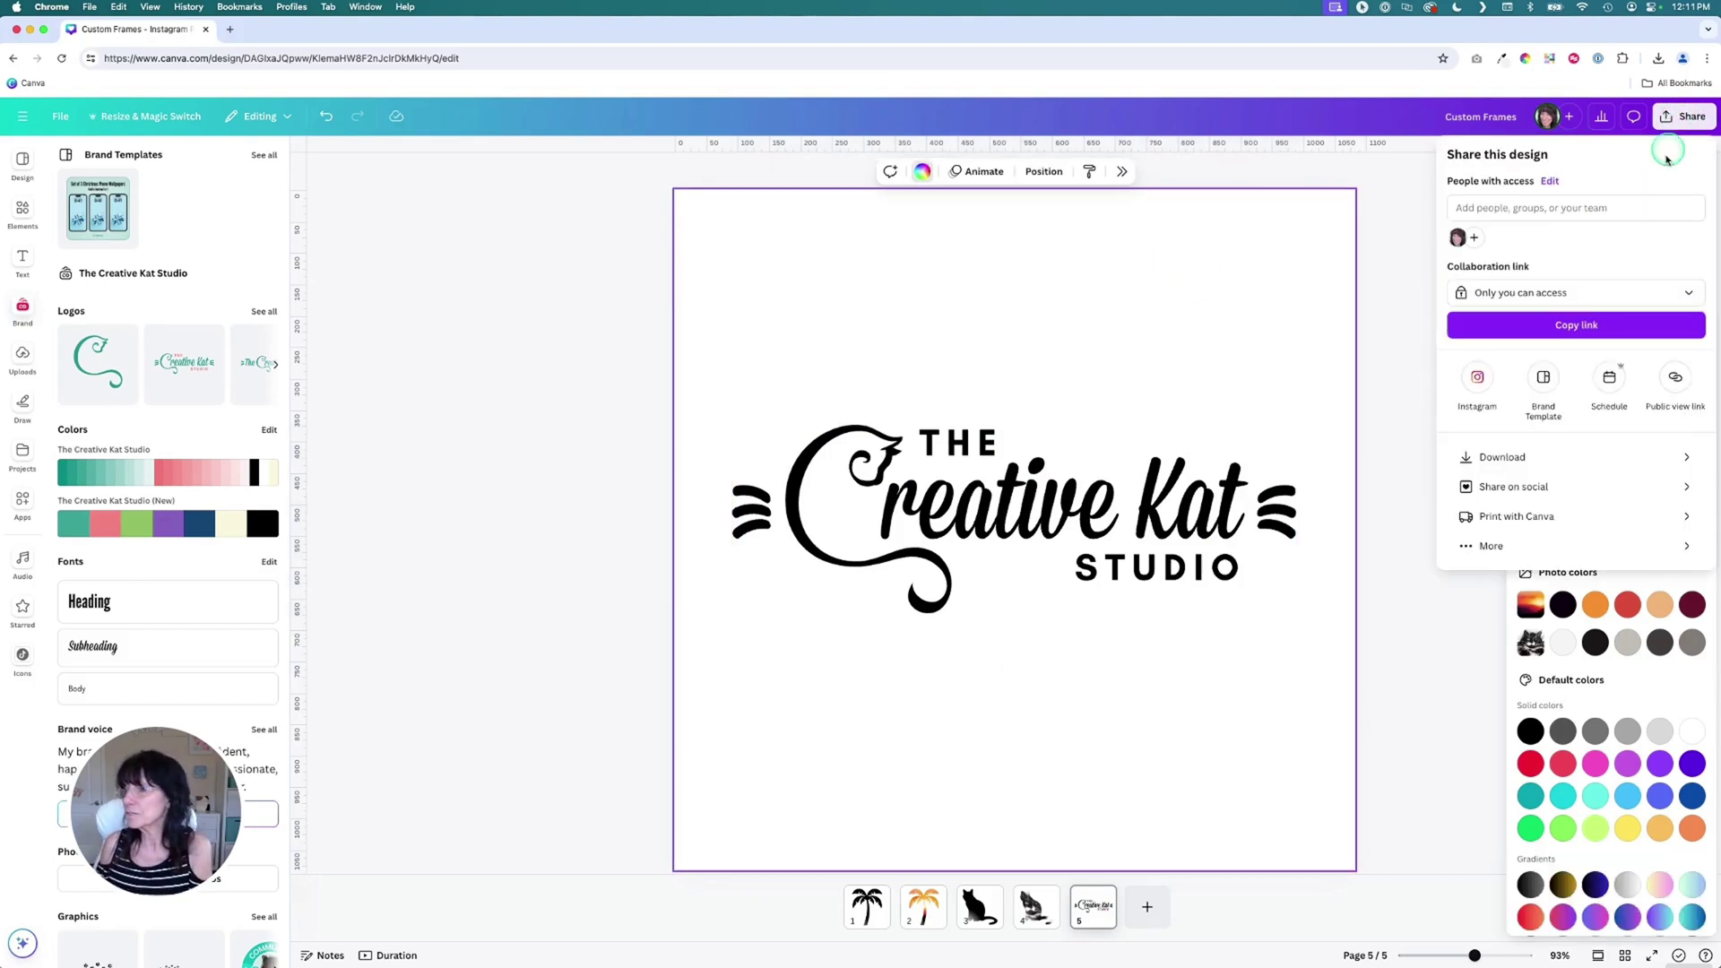
click(1568, 455)
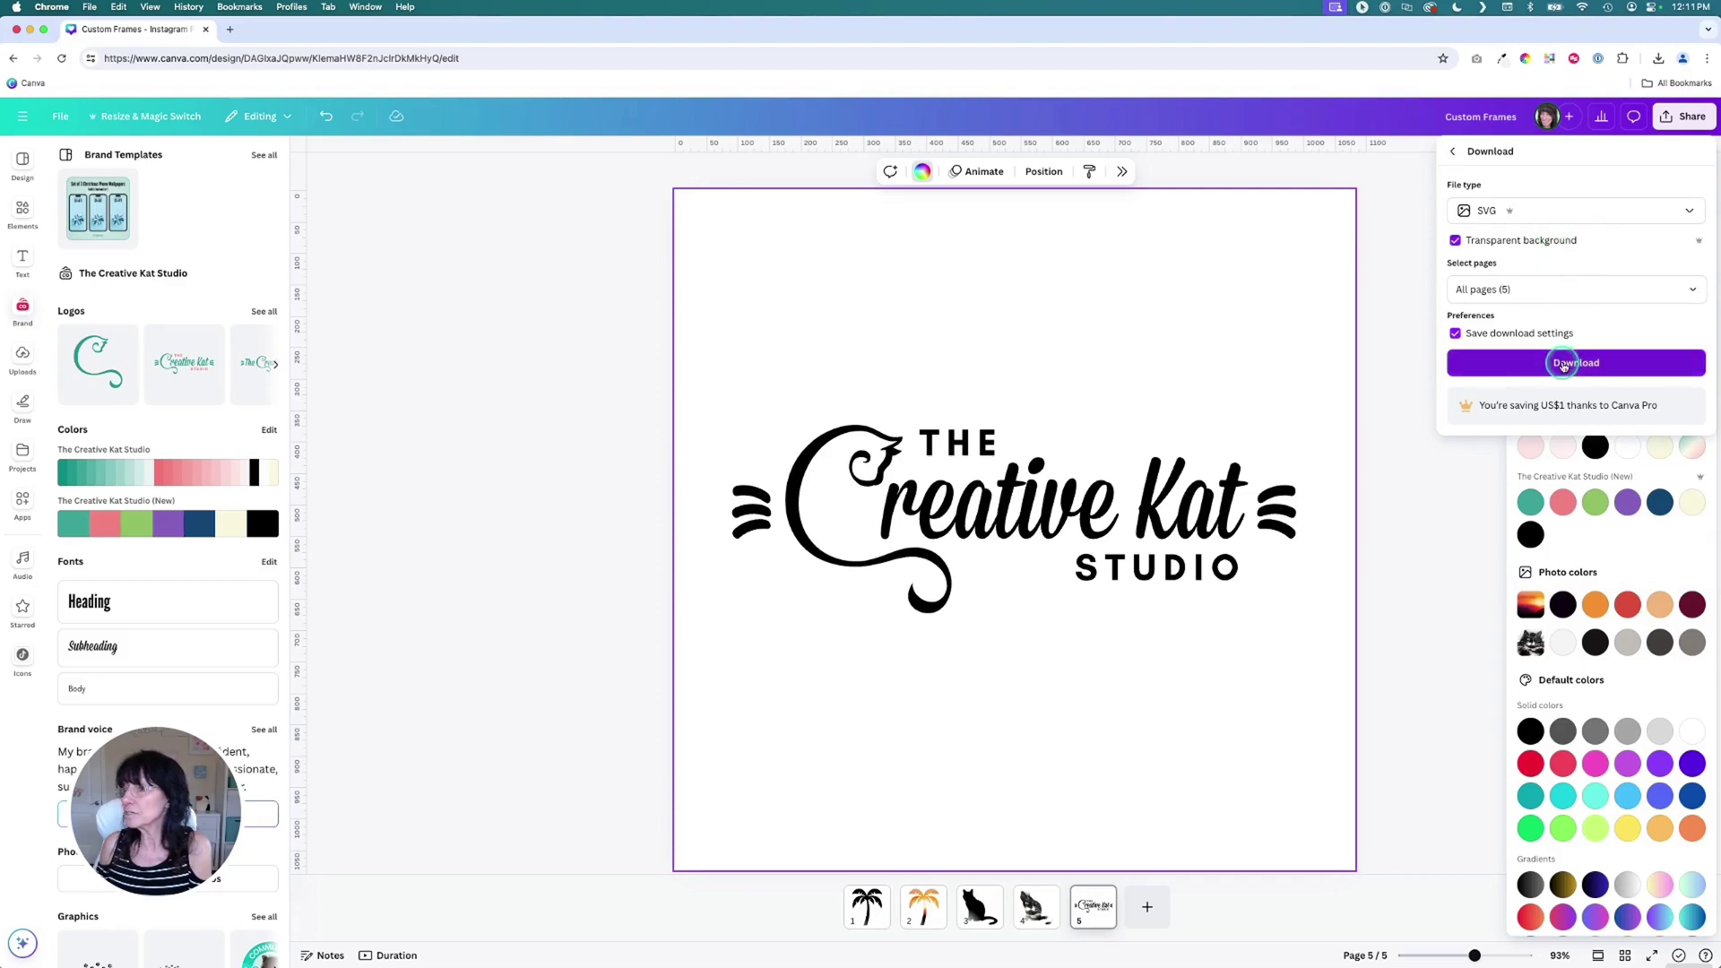
click(1564, 363)
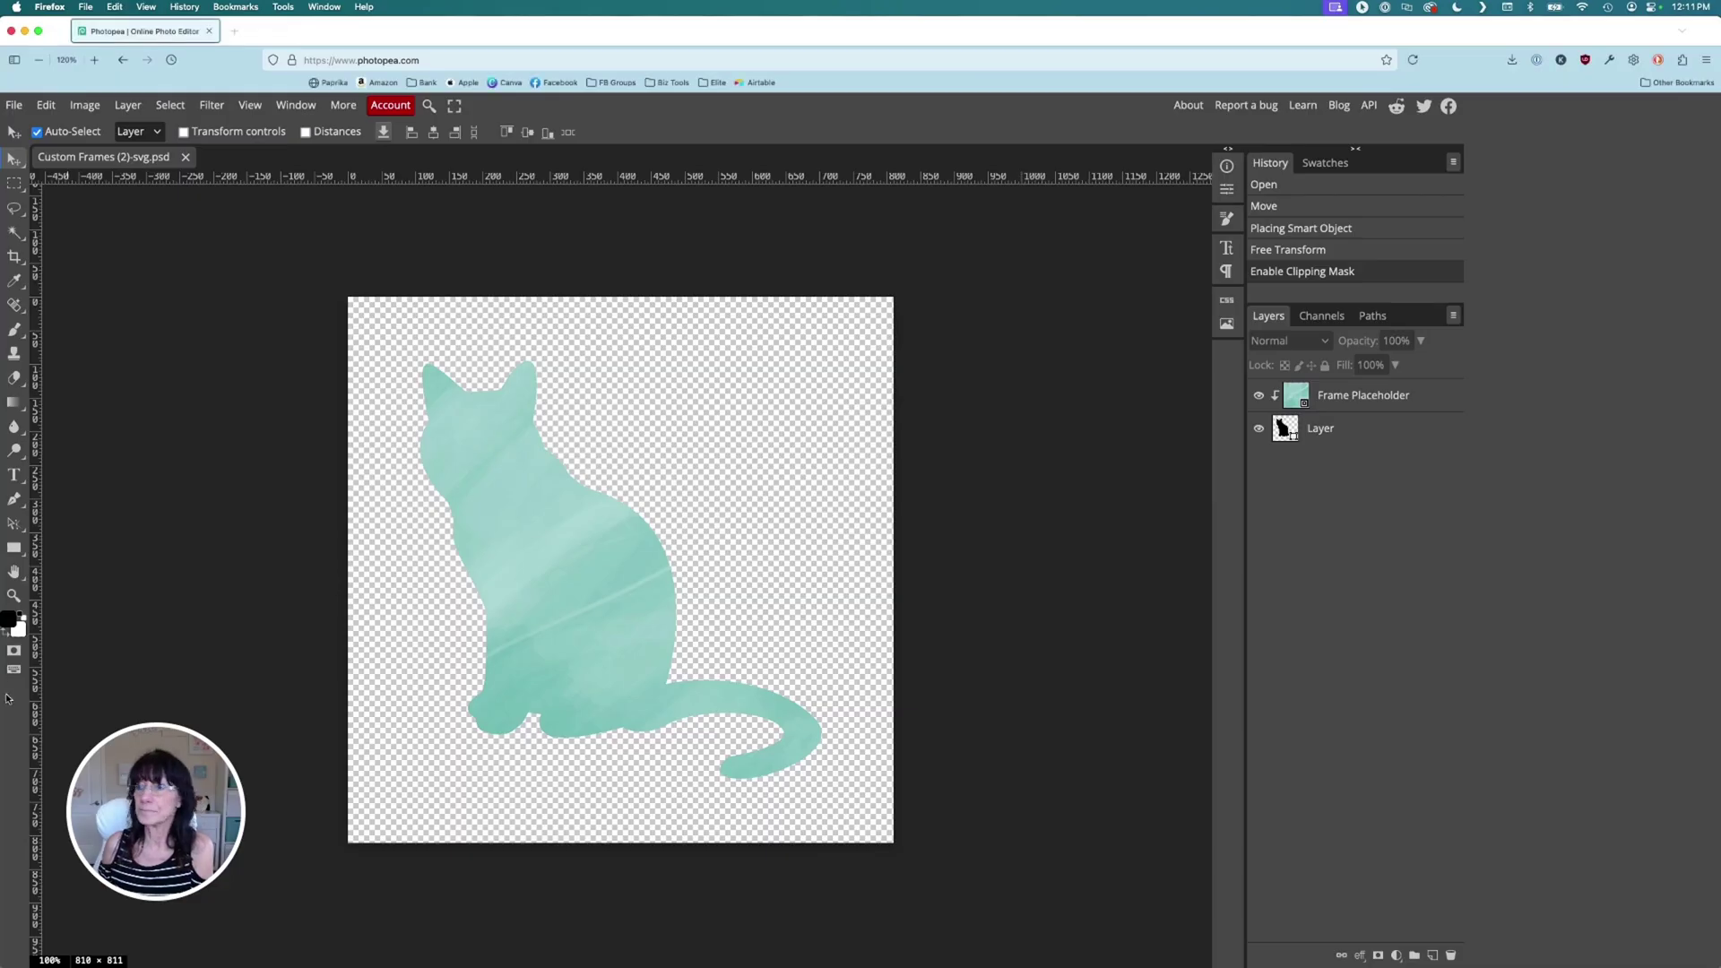
Reload Photopea and open Custom Frames (3)-svg.psd containing the black logo.
click(1414, 61)
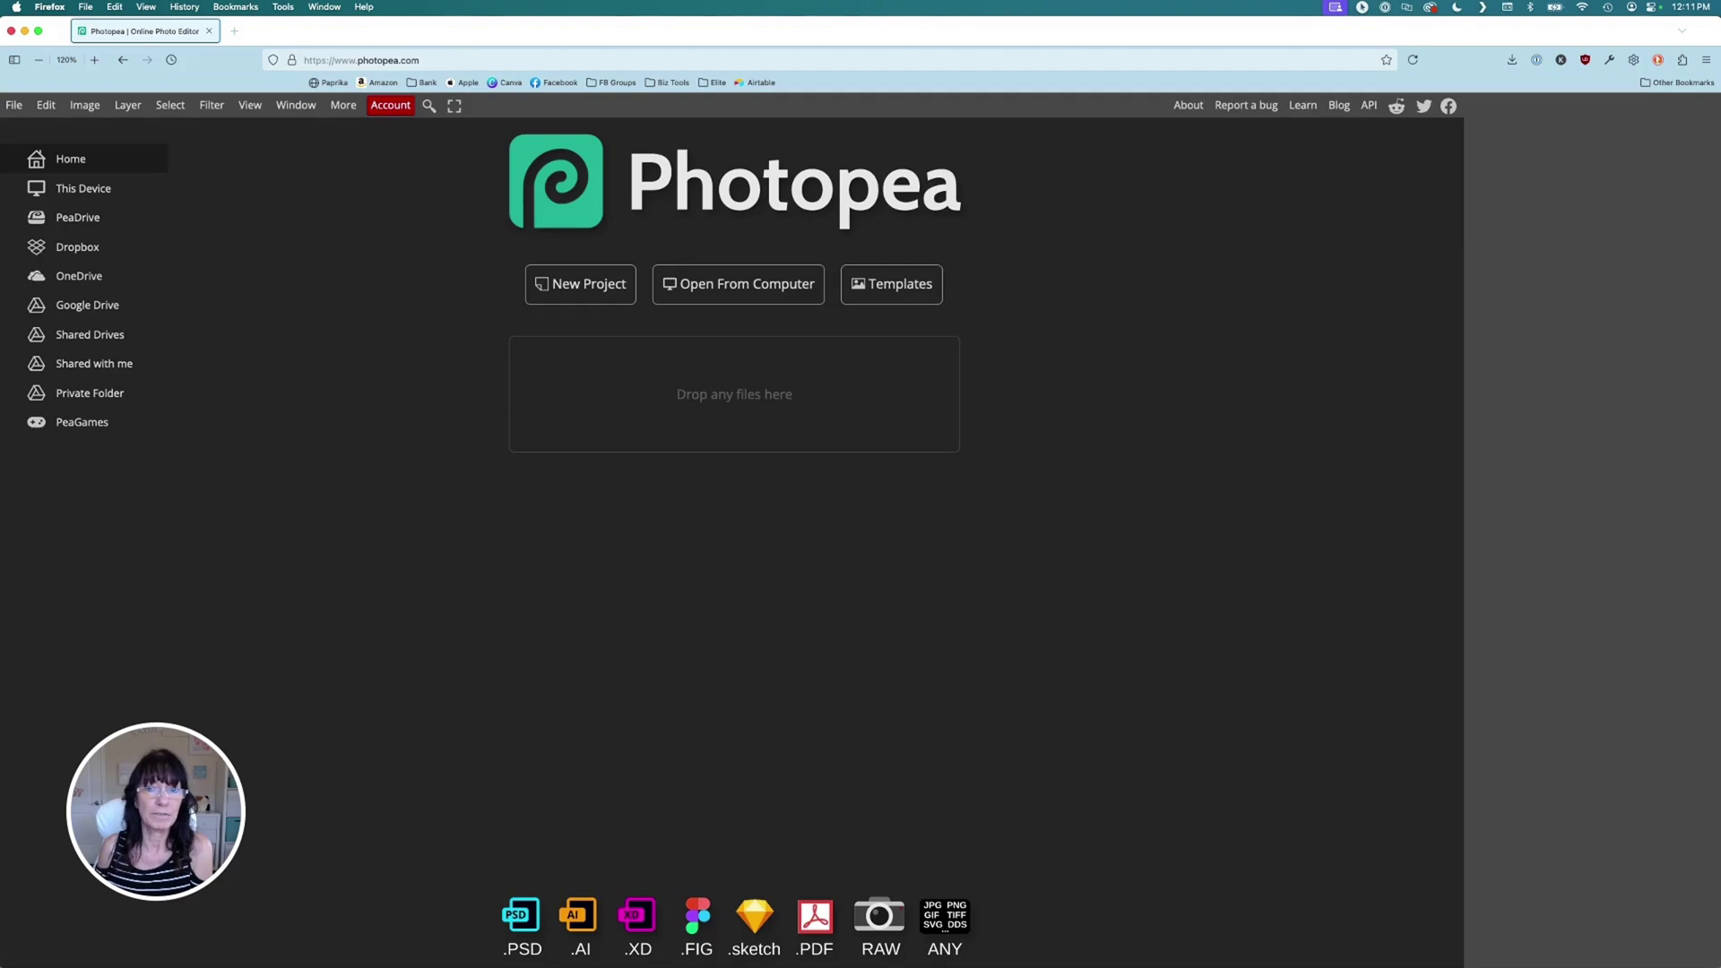
drag(722, 426, 769, 423)
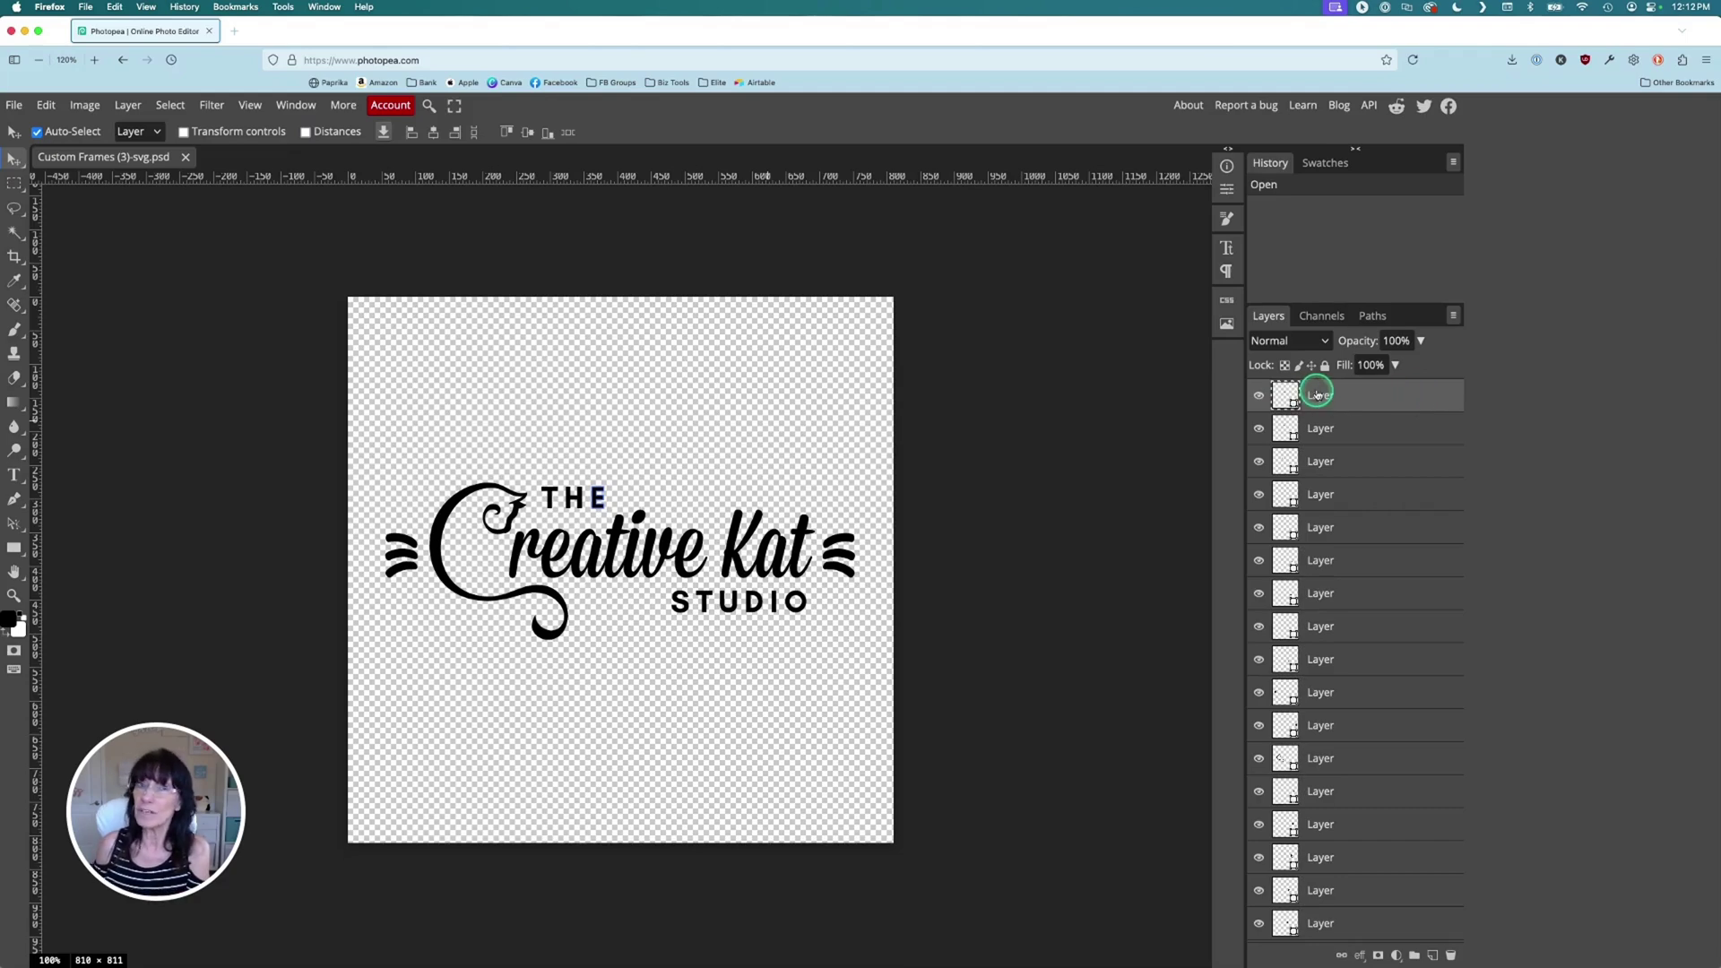
Select every logo layer from top to bottom and merge them into one layer.
click(1401, 399)
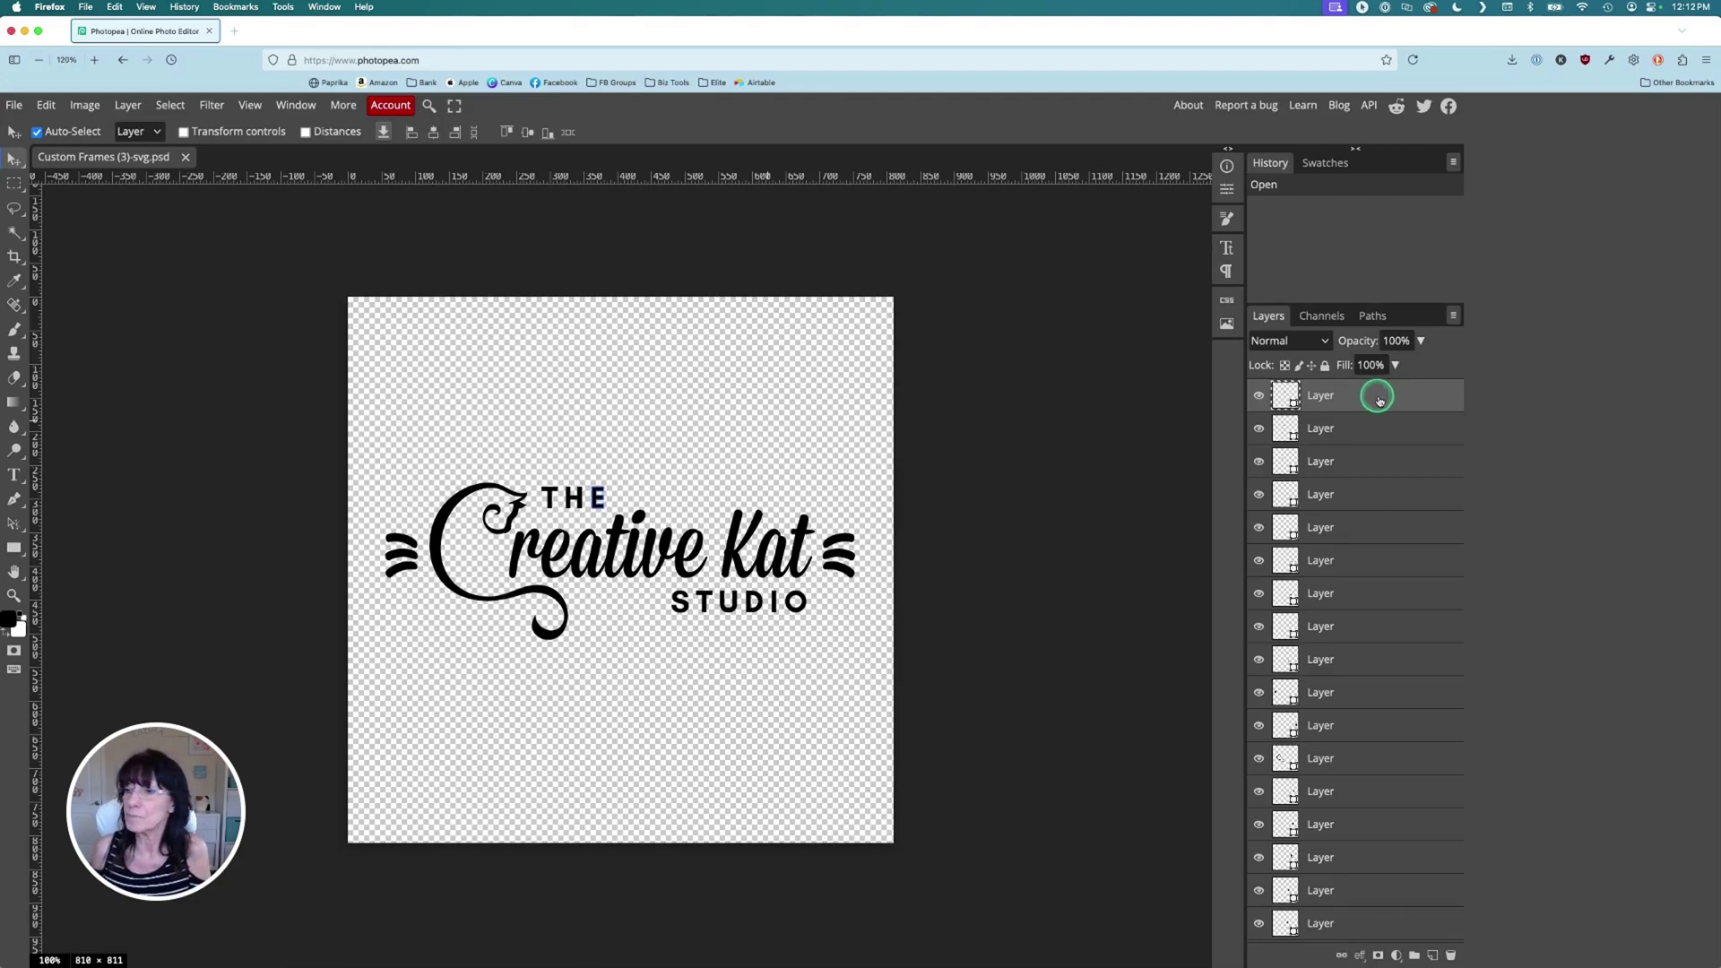
click(1372, 400)
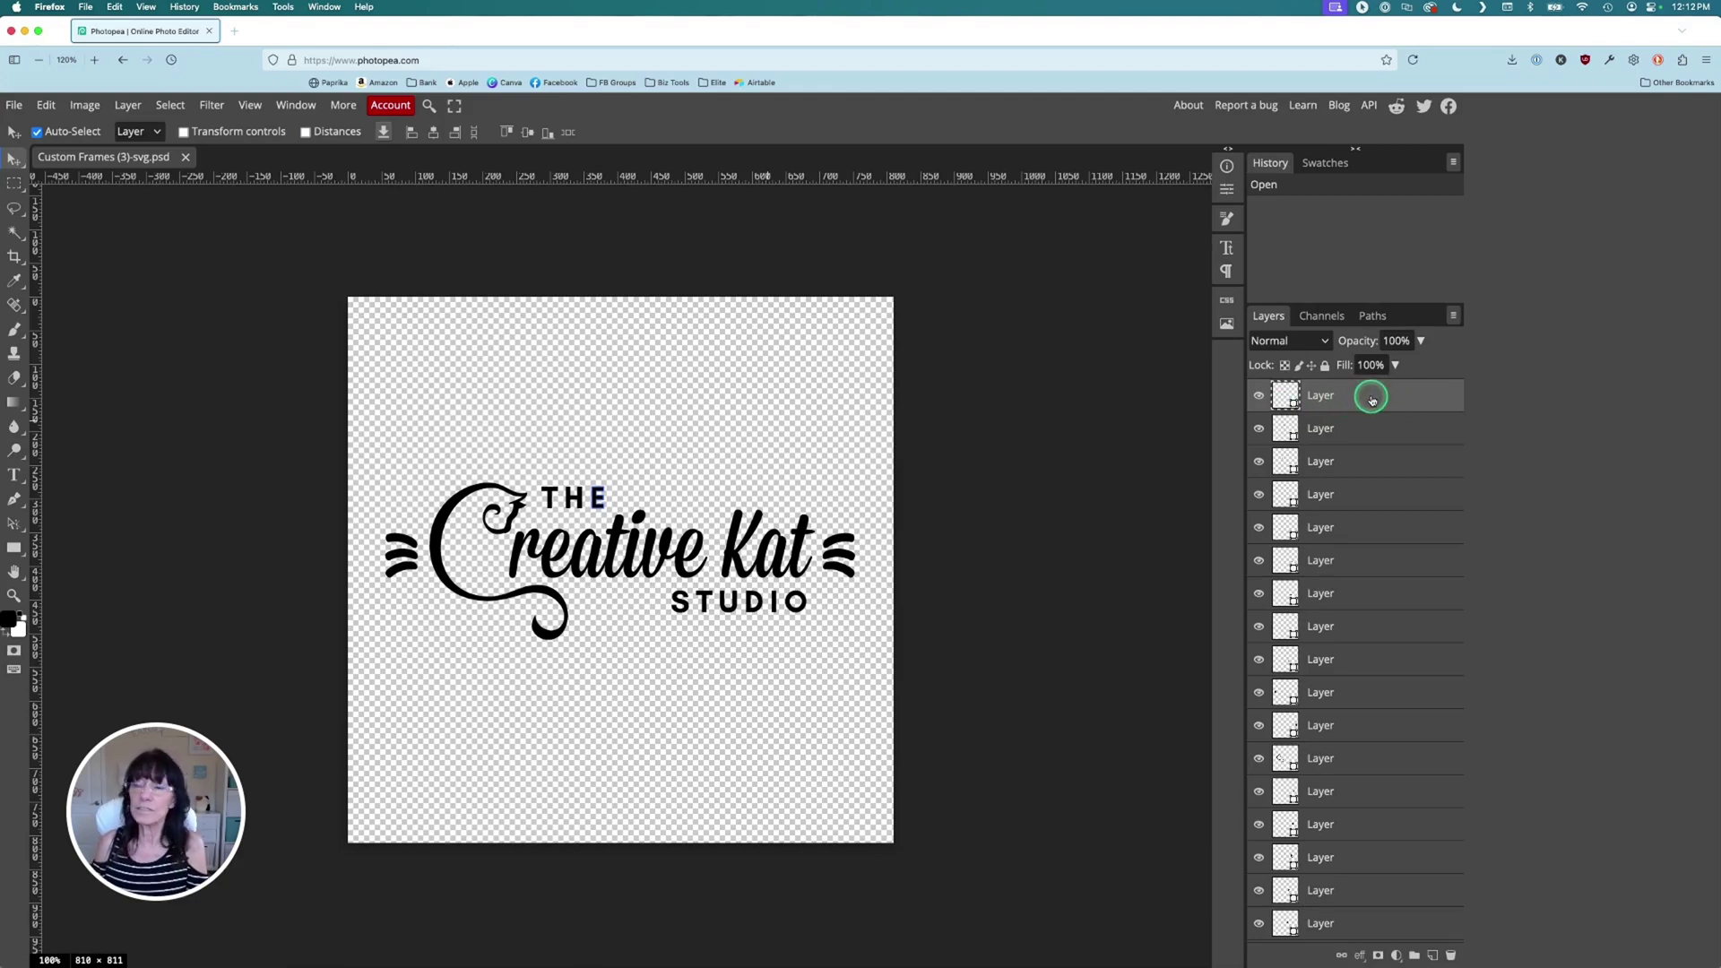
scroll(1371, 400, down, 3)
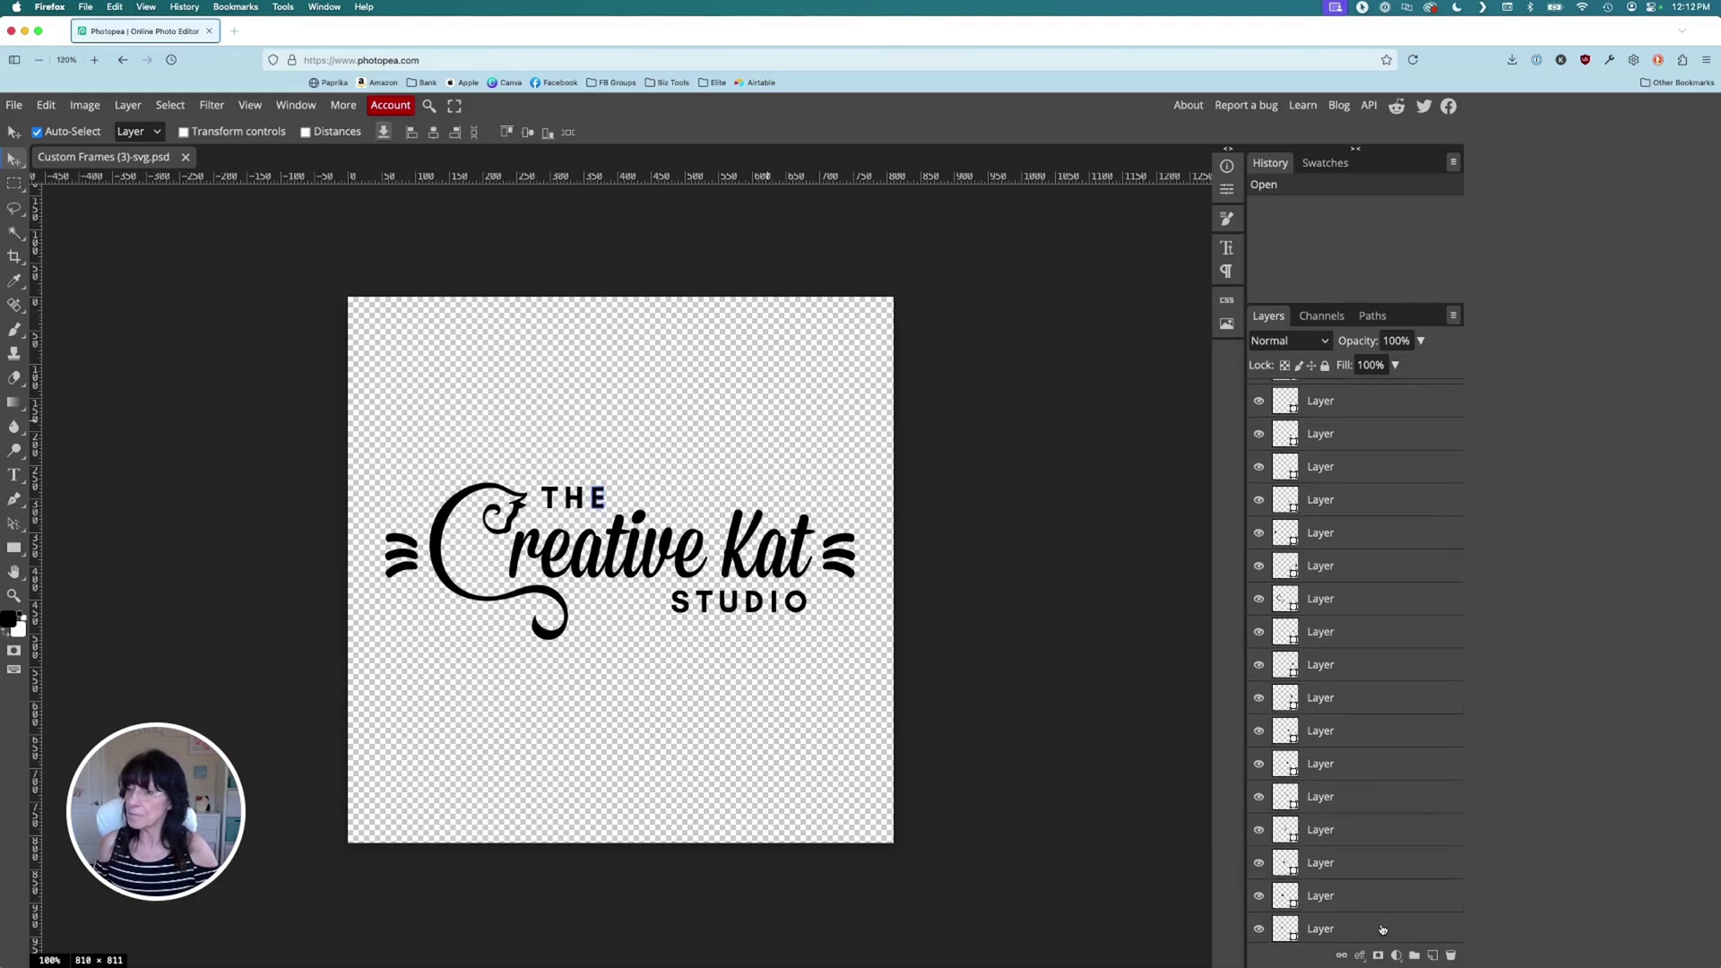
shift+click(1381, 929)
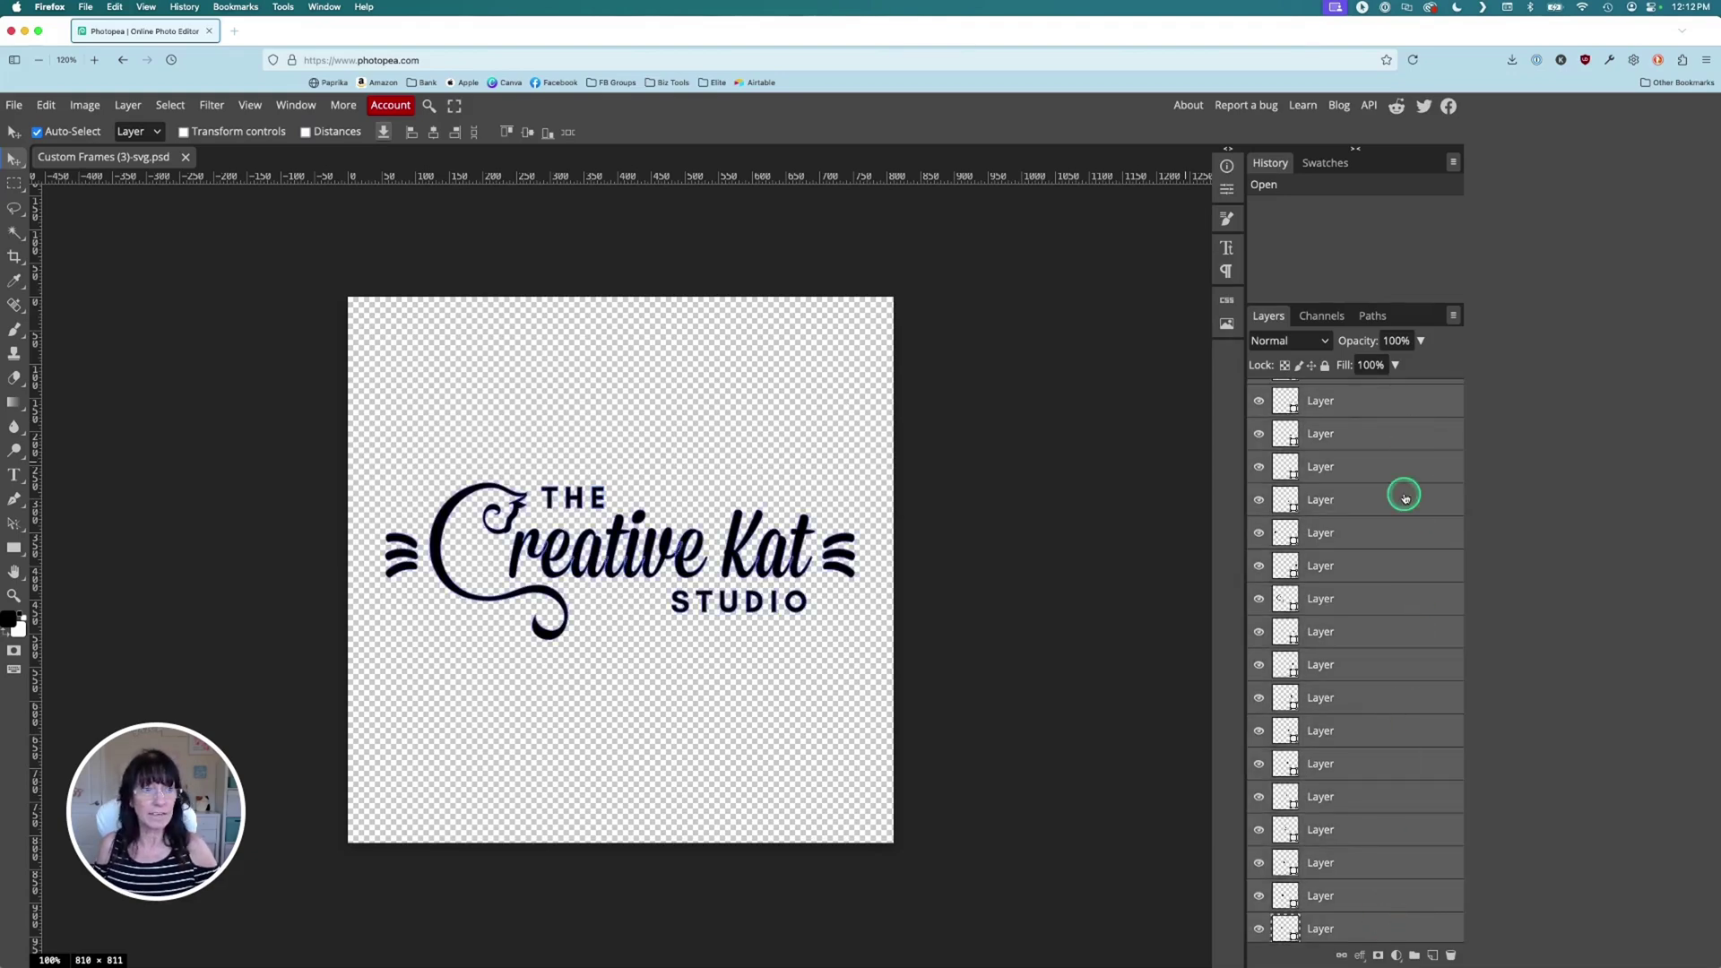
right_click(1388, 437)
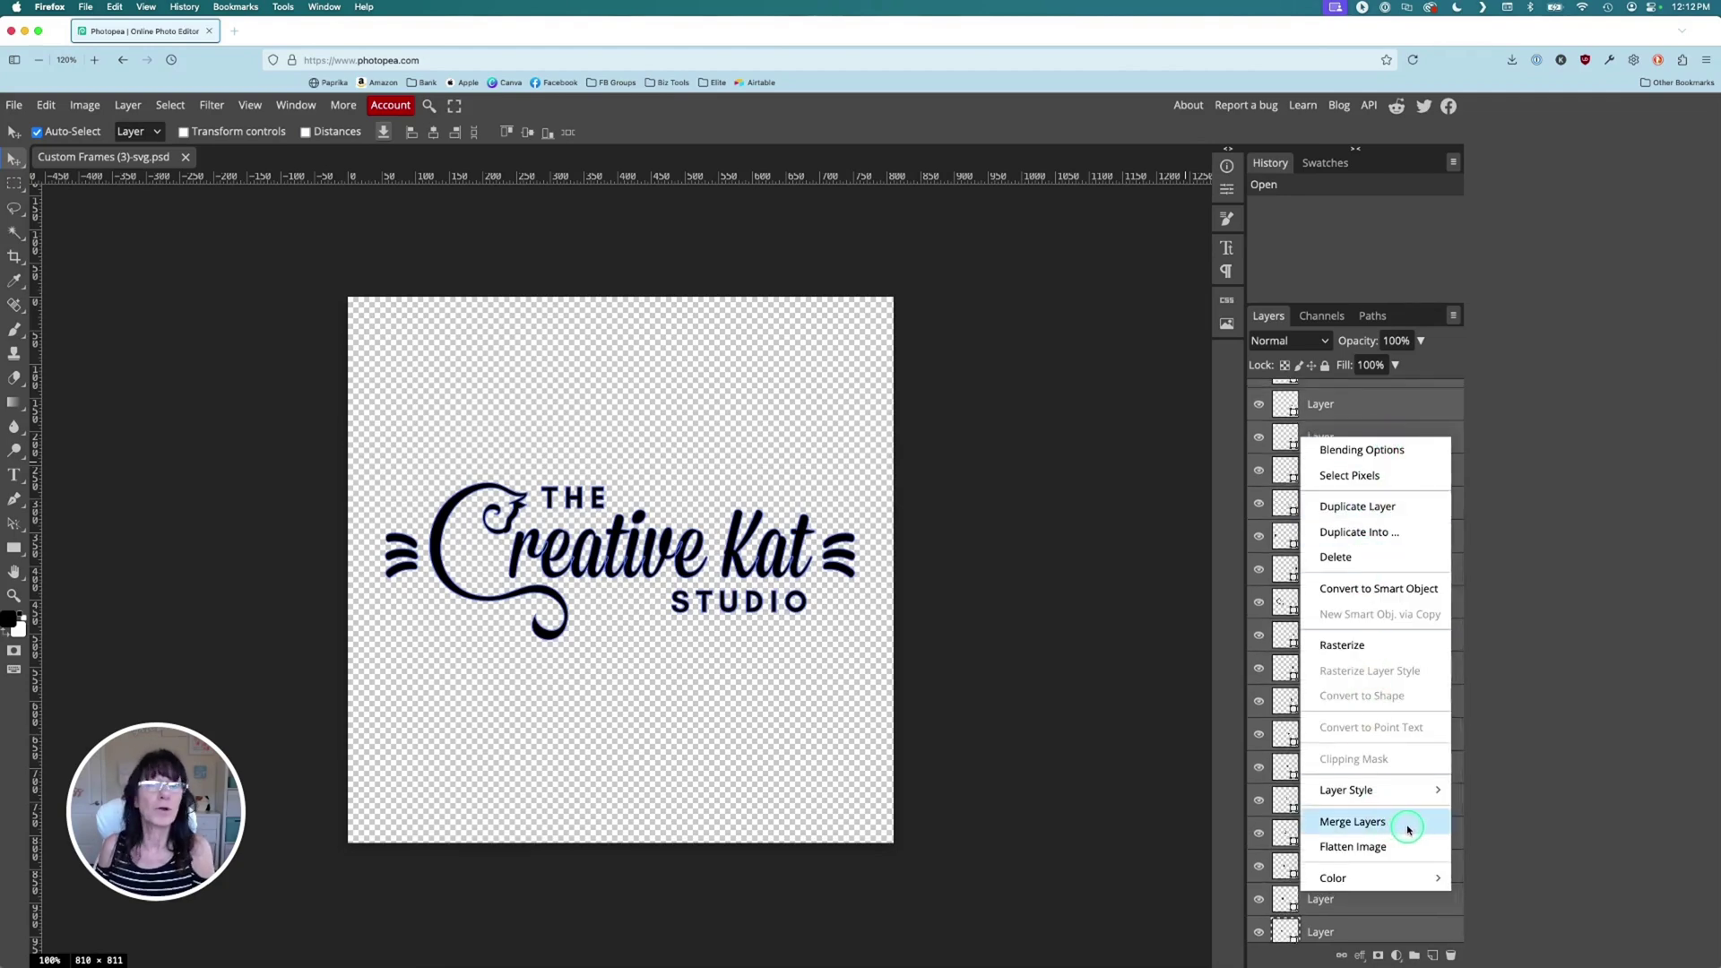
click(1408, 829)
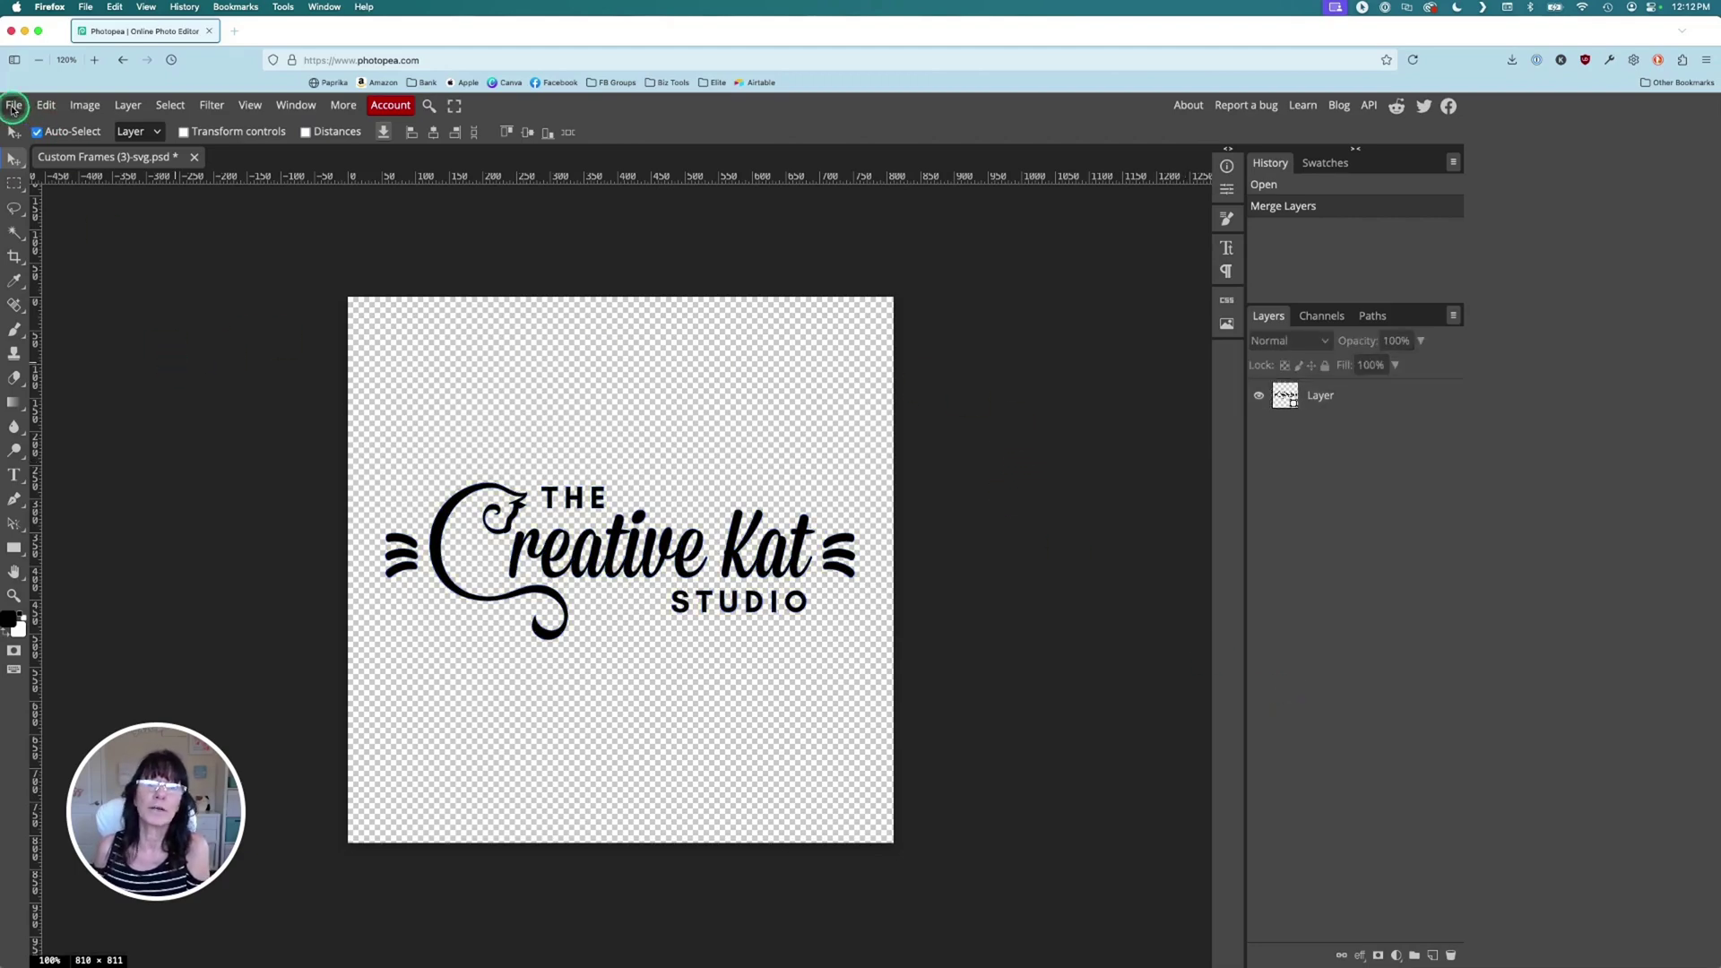
Place Frame Placeholder.png above the logo layer and clip it into the logo shape.
click(13, 106)
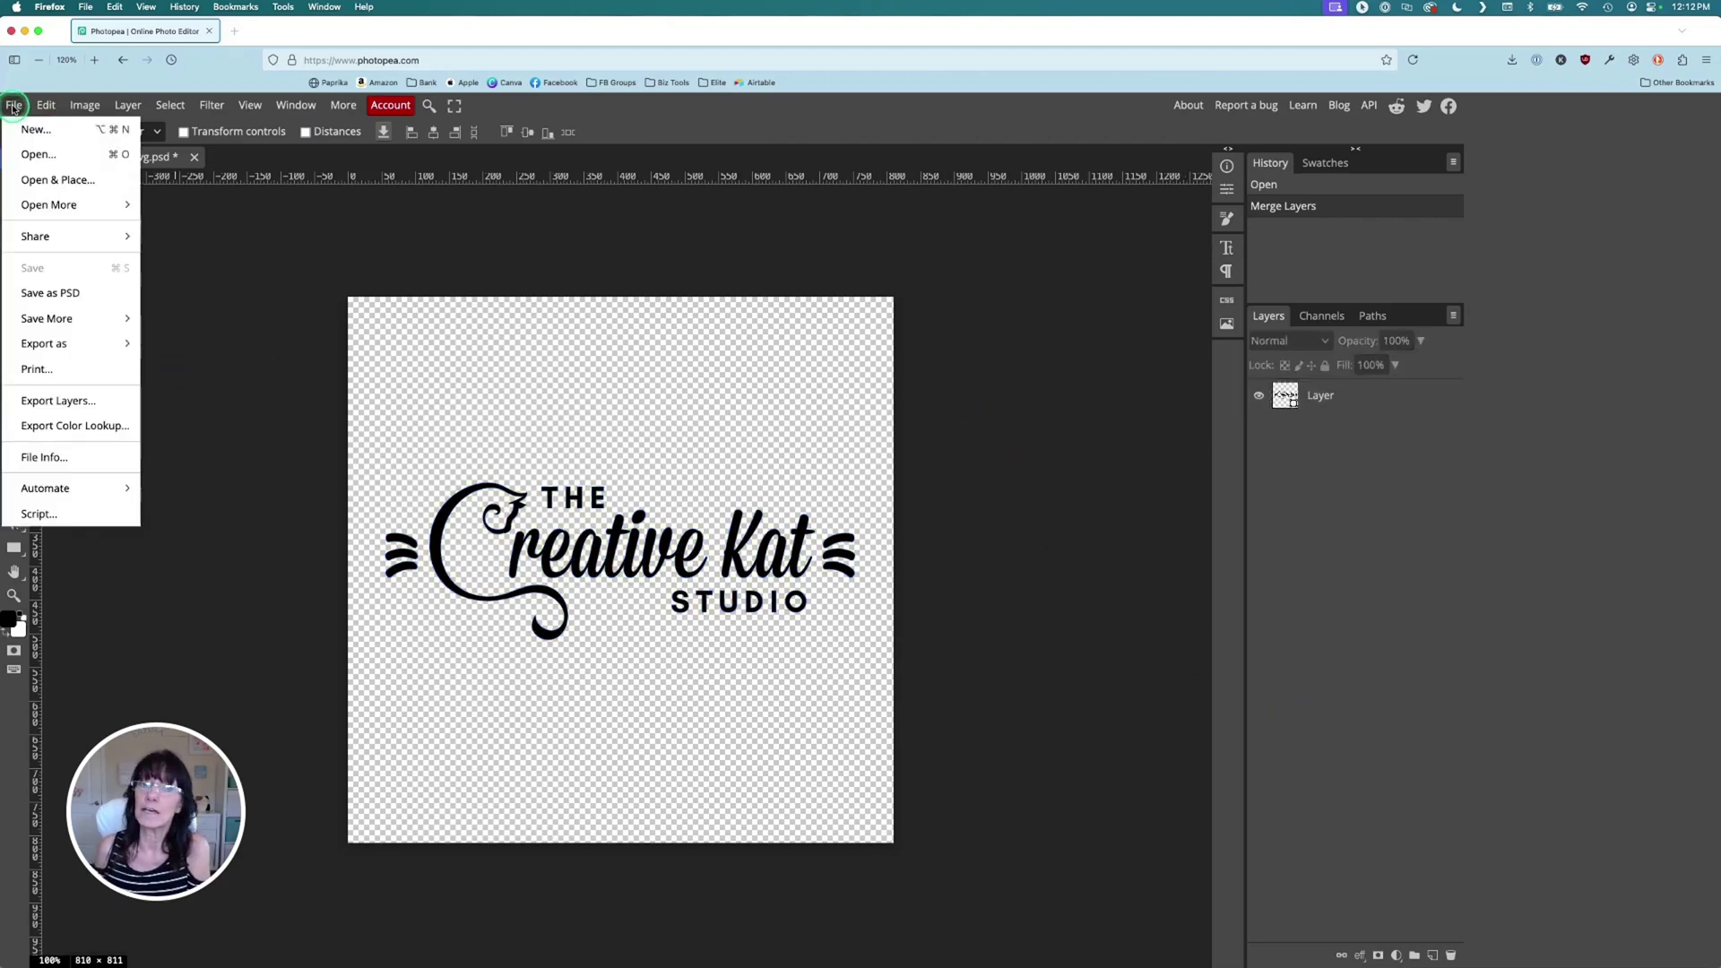
click(97, 180)
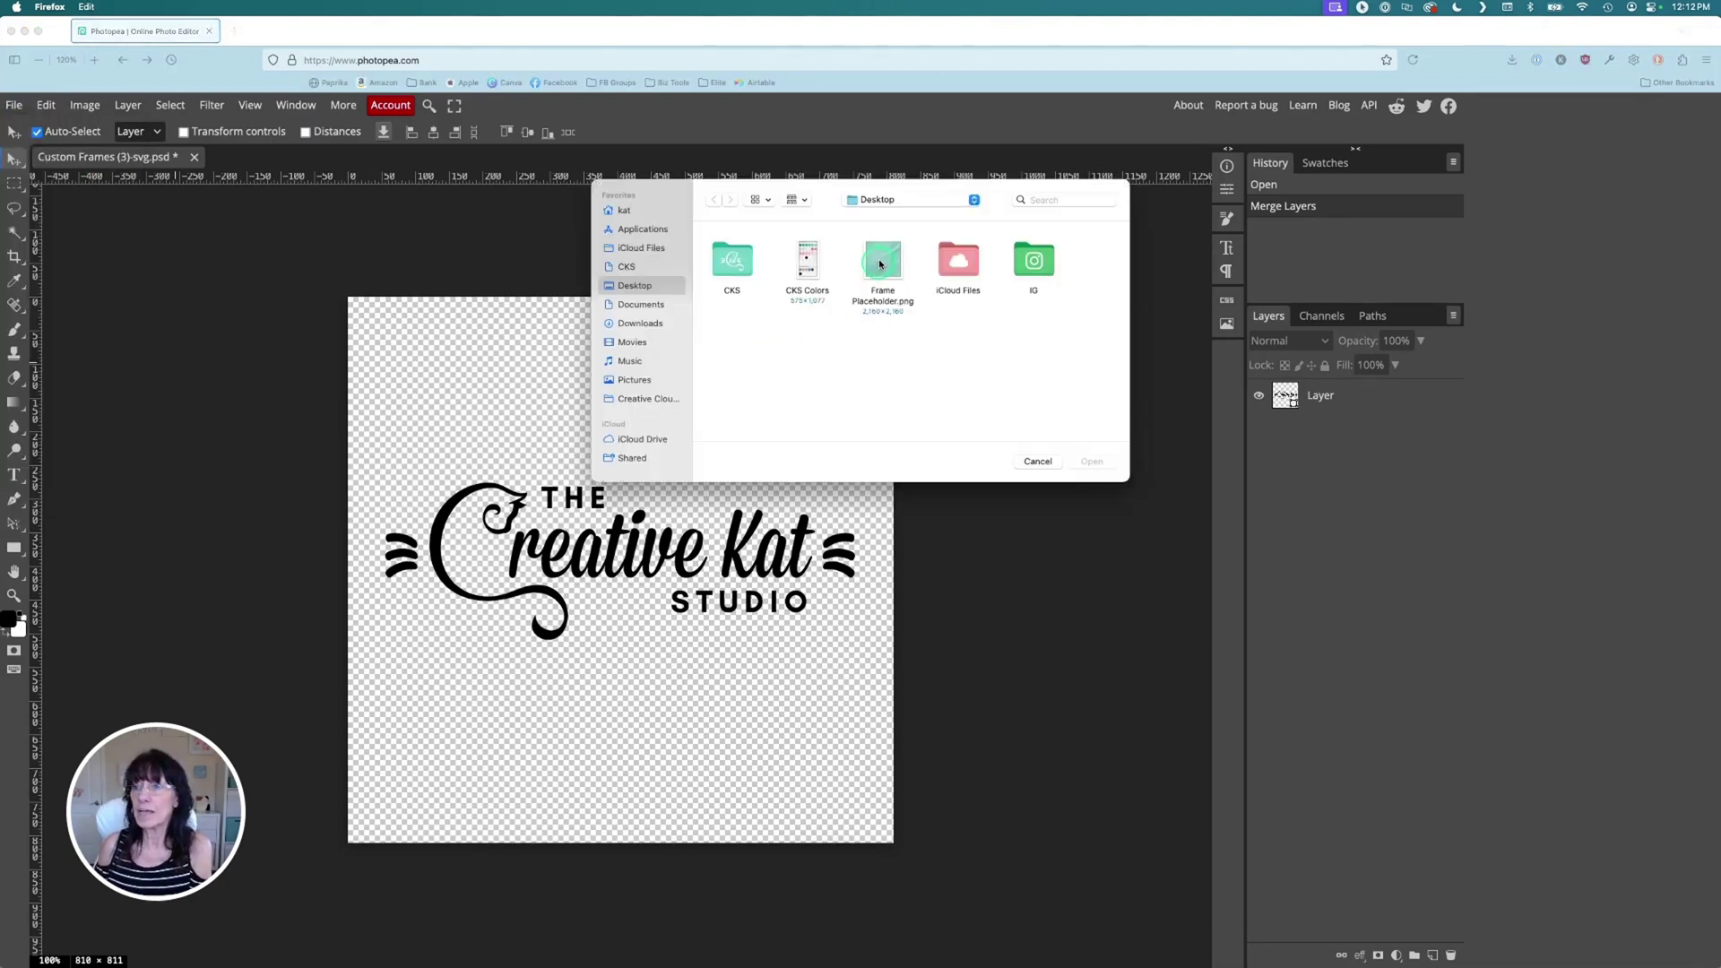
double_click(881, 262)
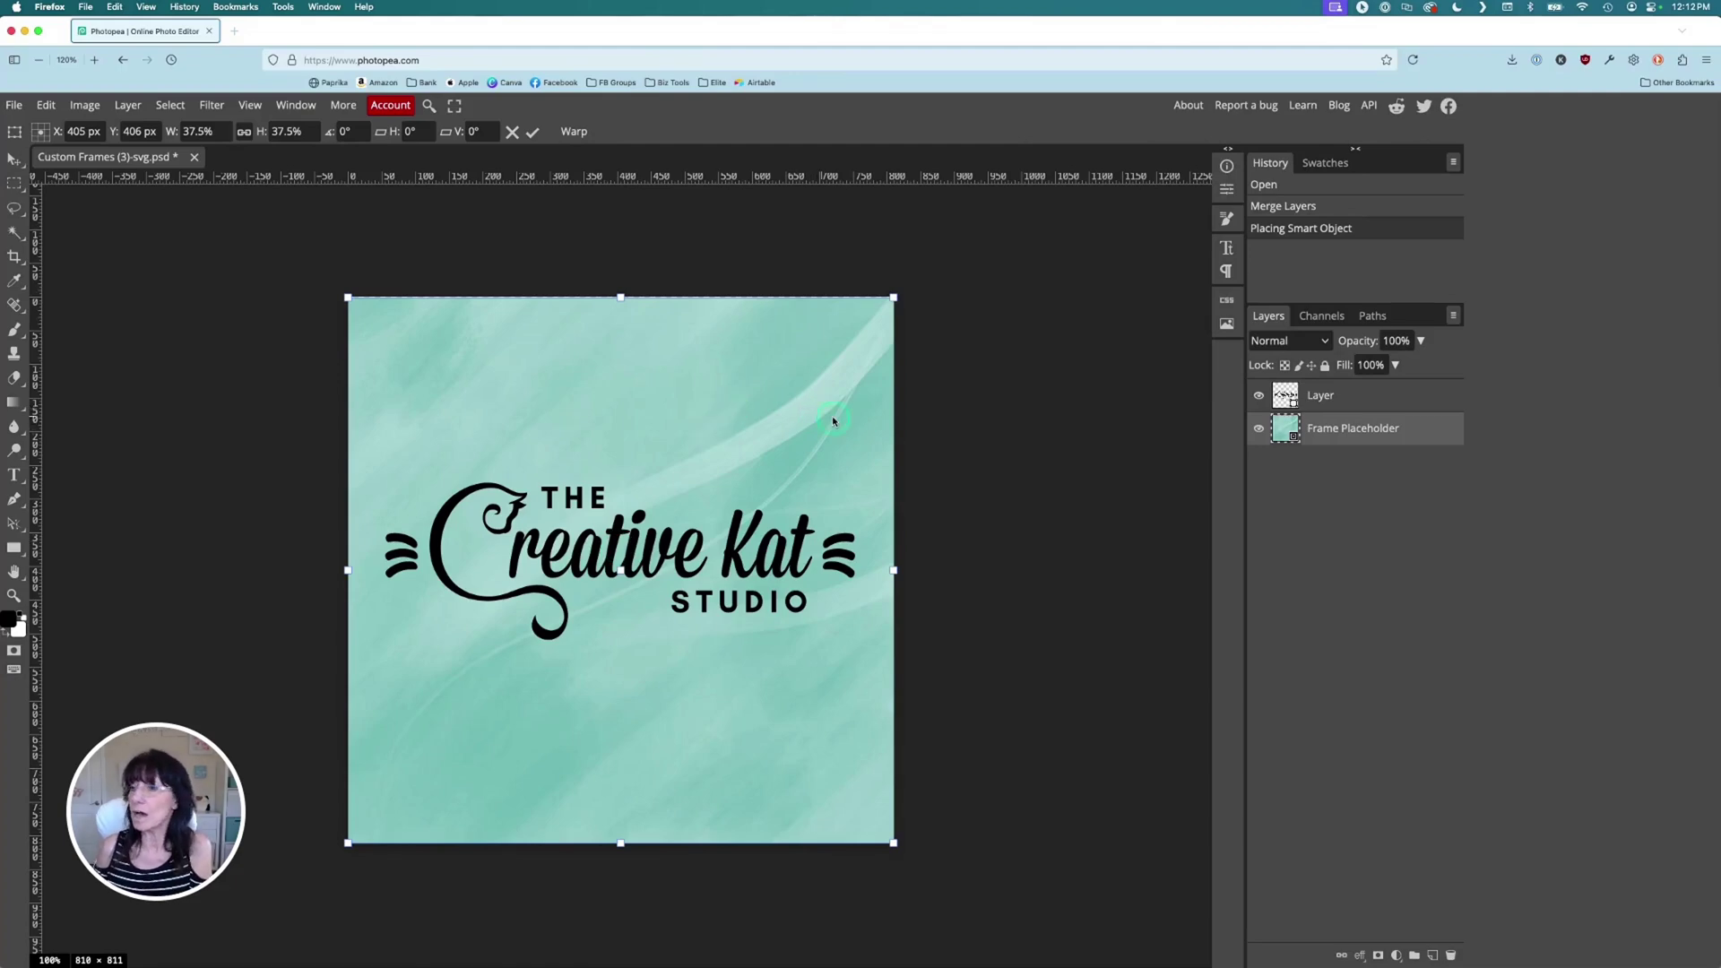
drag(1390, 431, 1383, 391)
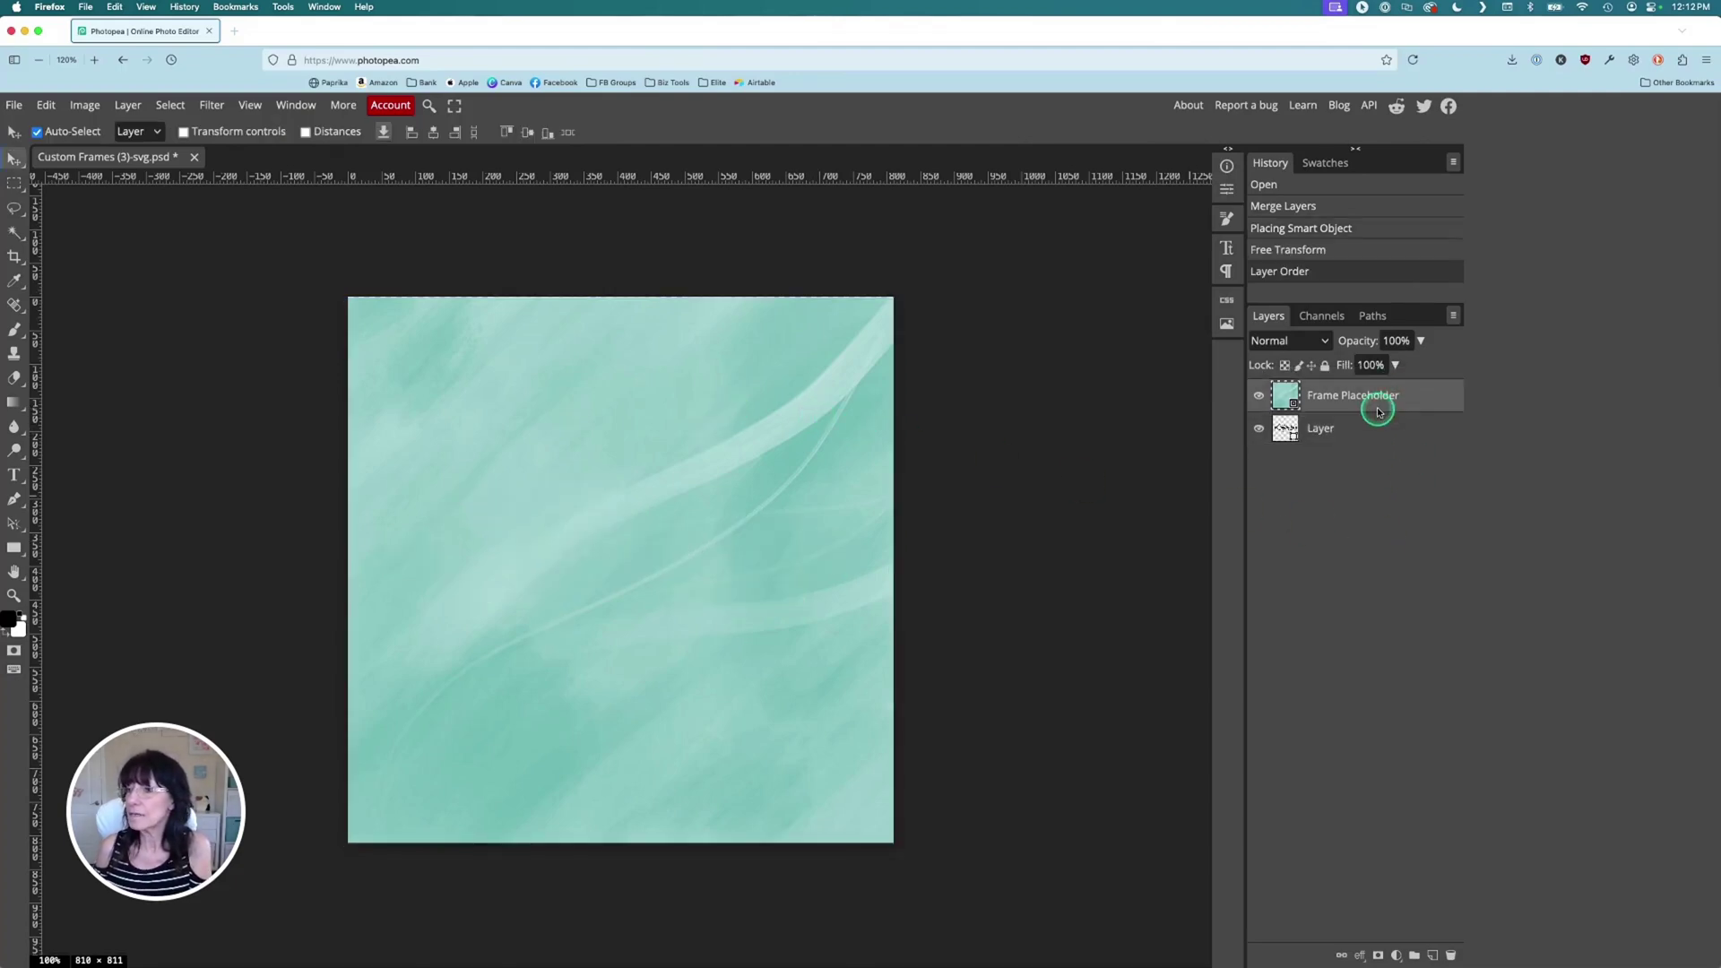
right_click(1328, 398)
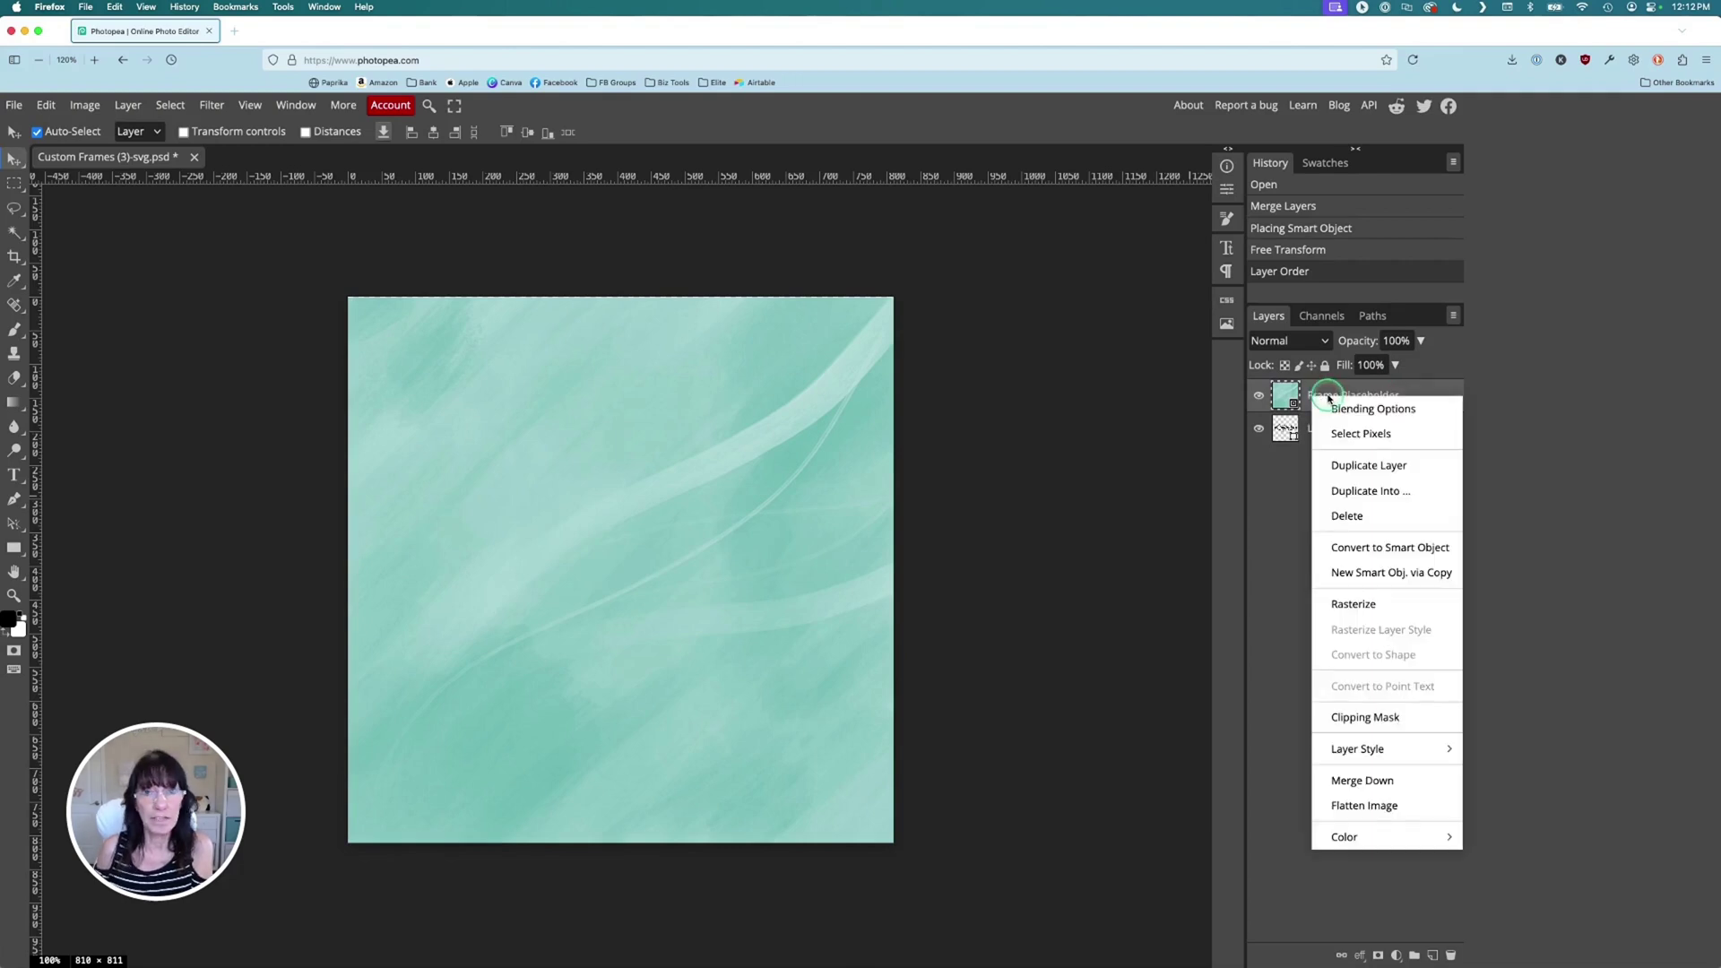
click(1351, 720)
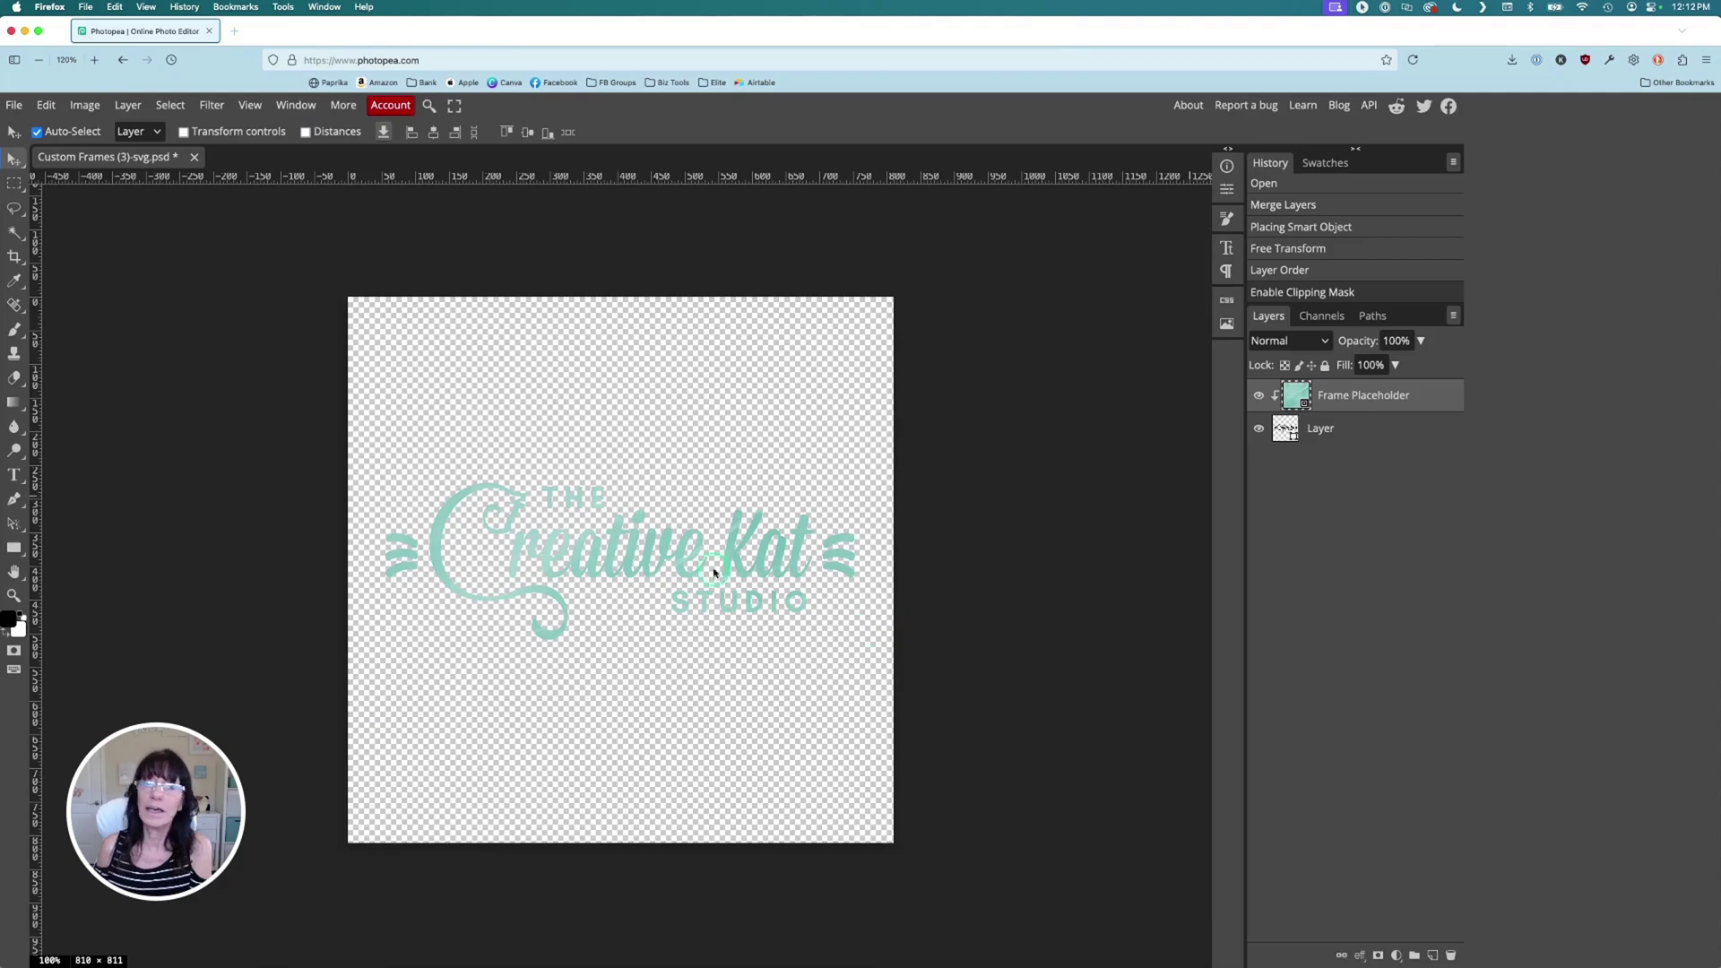
Save the textured logo document as a PSD download.
click(160, 429)
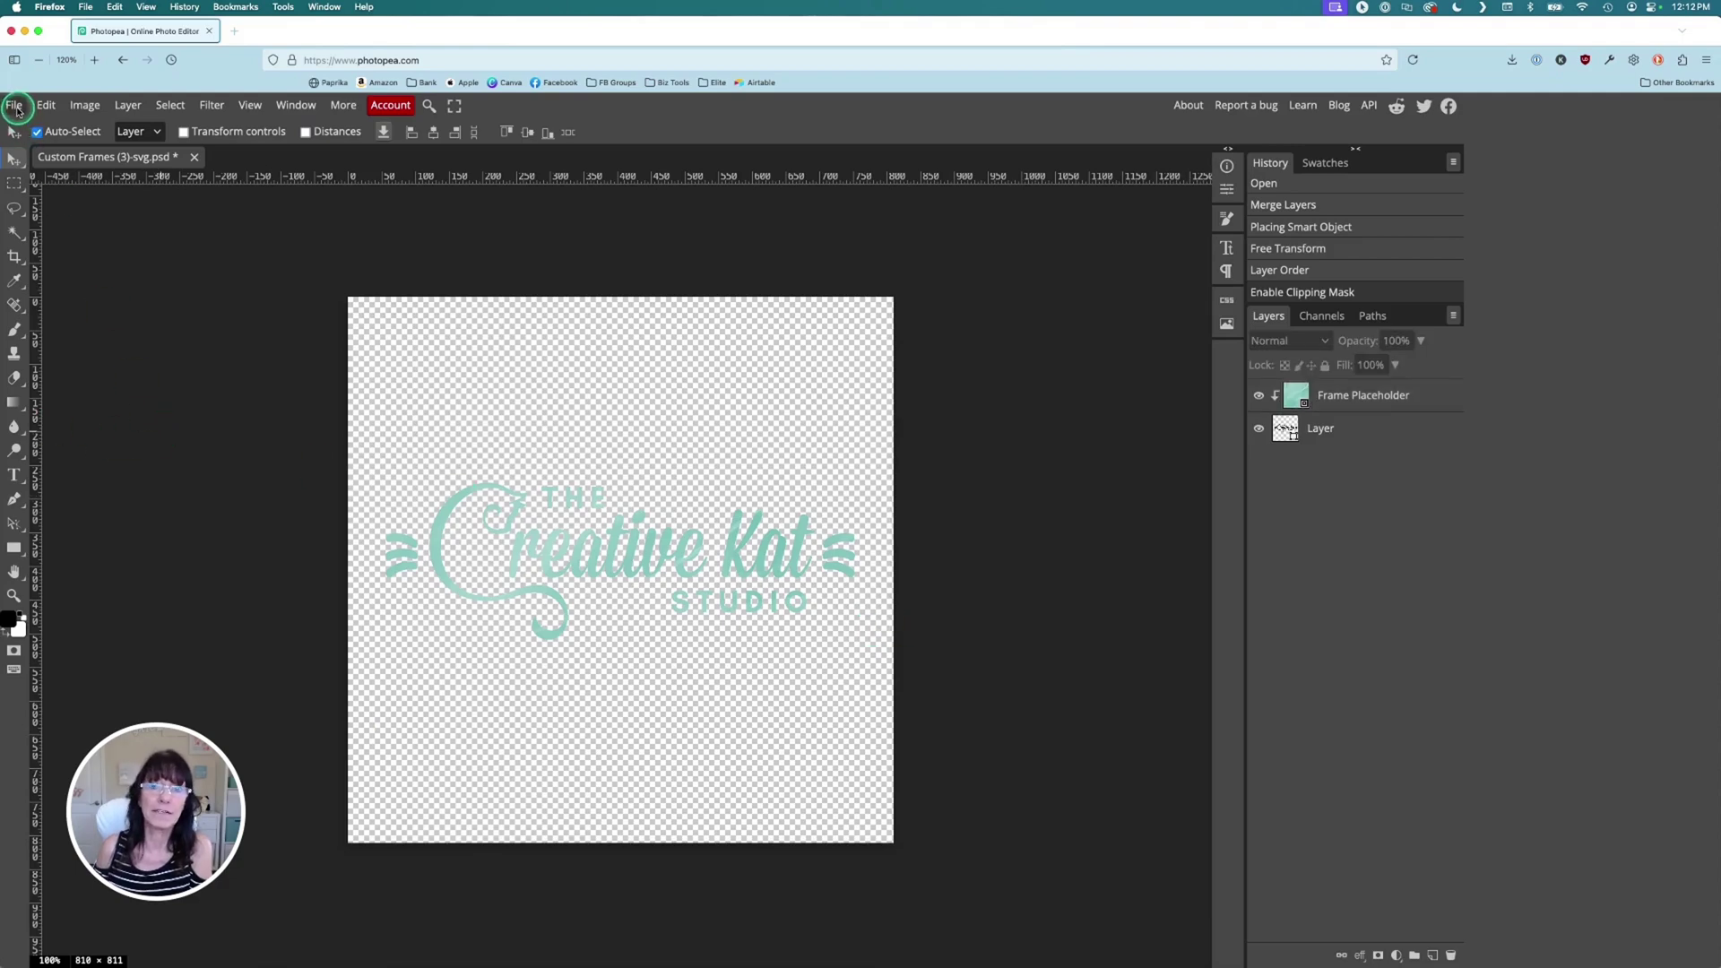
click(14, 105)
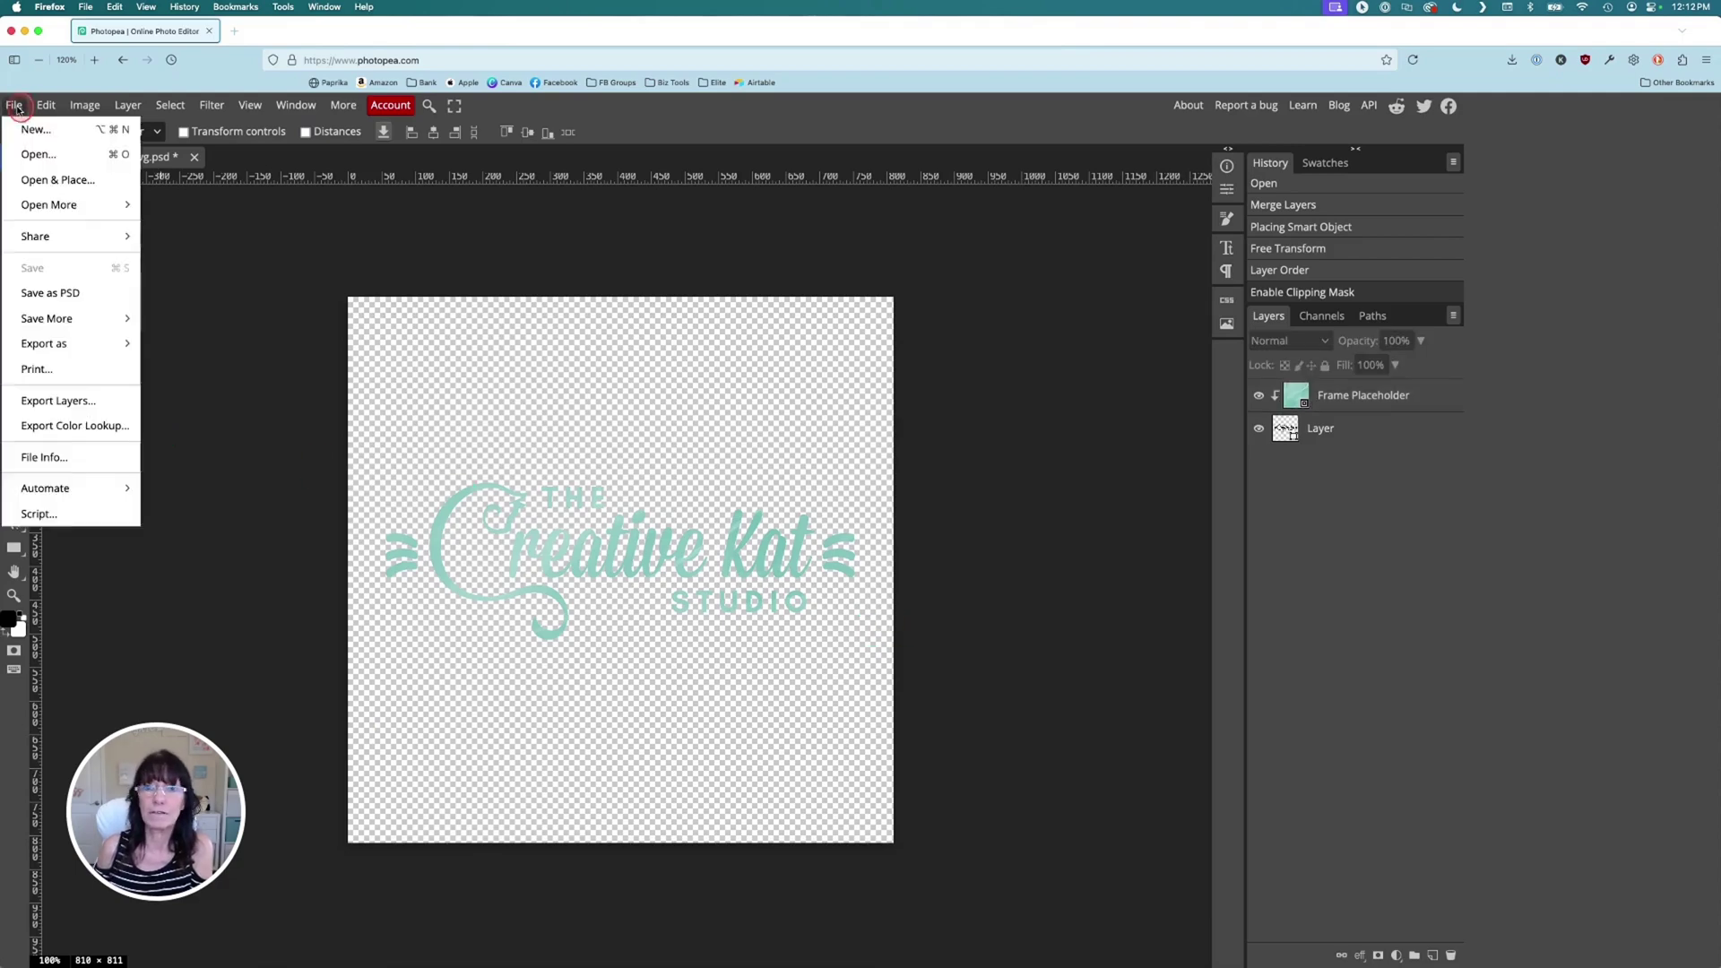
click(106, 293)
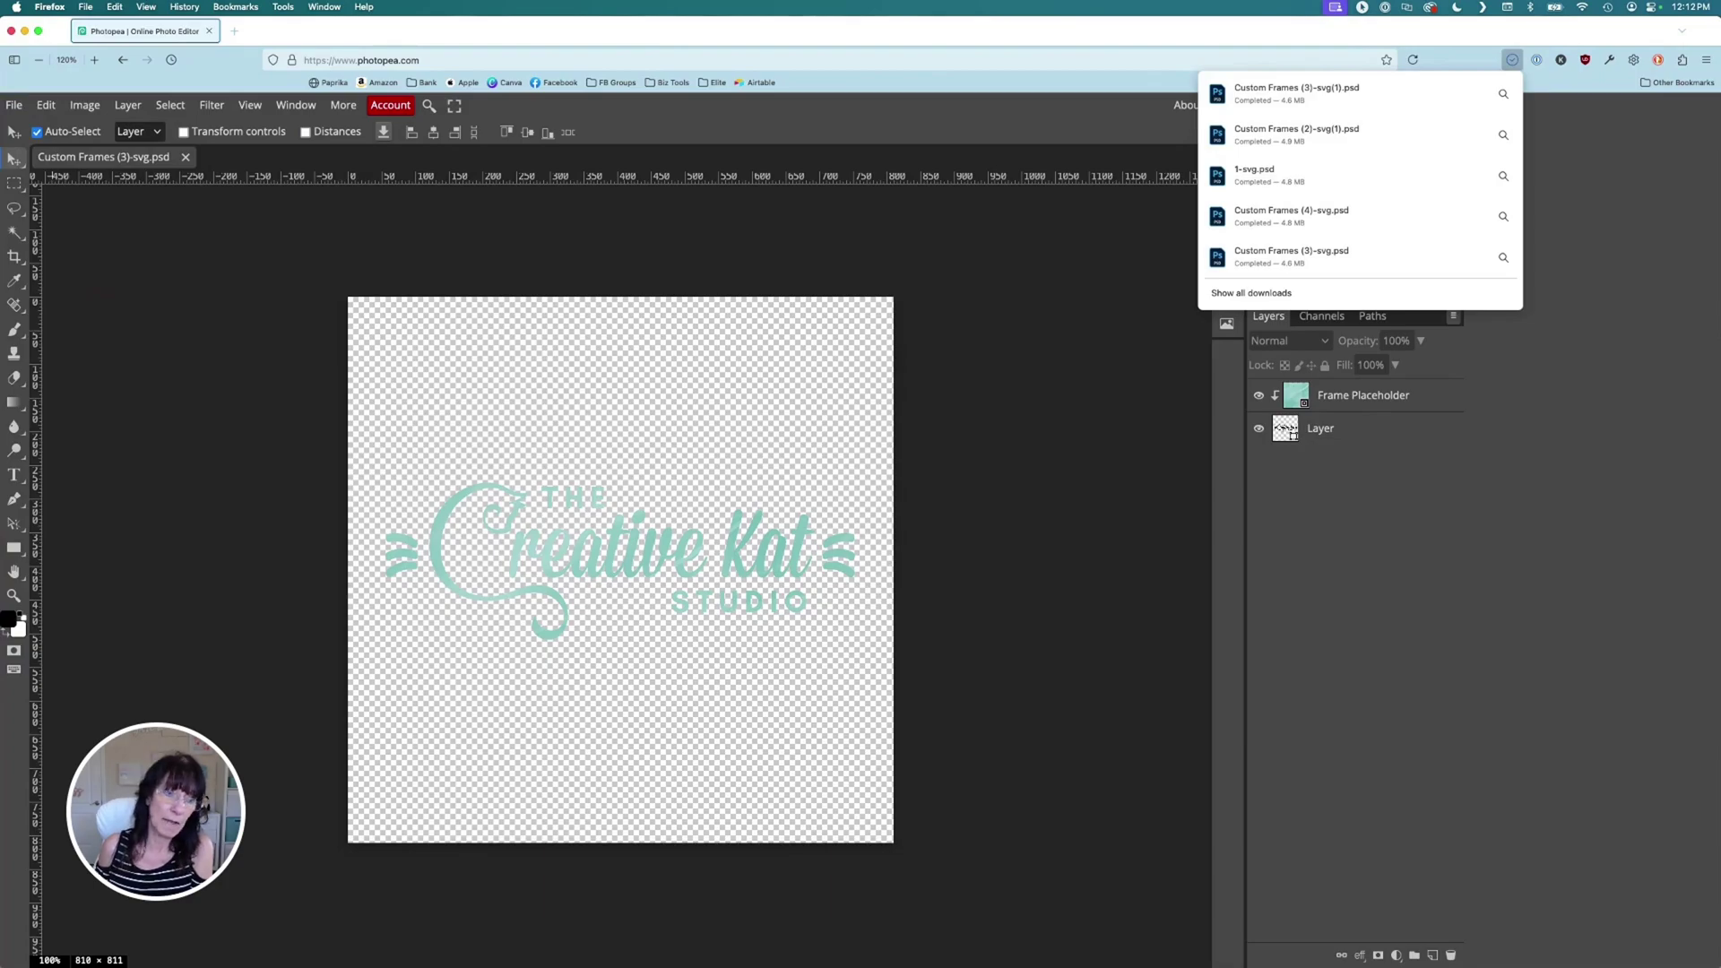
Back in the Canva design, add a new blank sixth page.
key(super+Tab)
click(393, 929)
click(1147, 908)
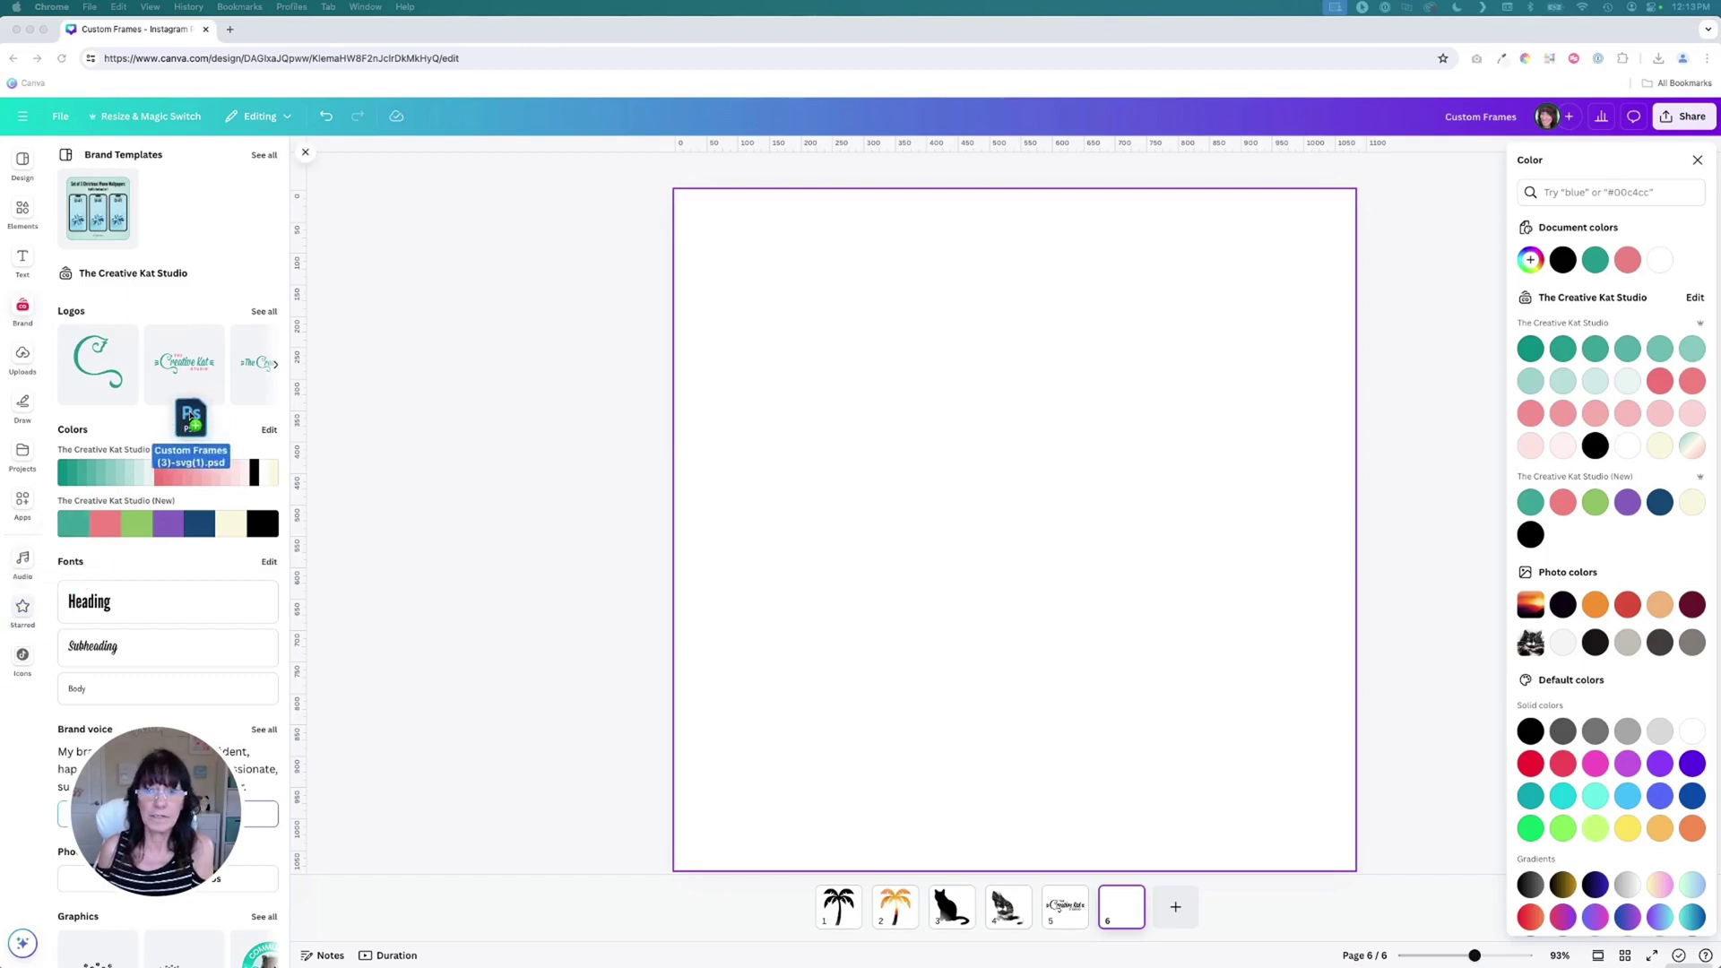
Add the imported Creative Kat Studio logo design from Projects onto page 6.
click(40, 502)
click(22, 455)
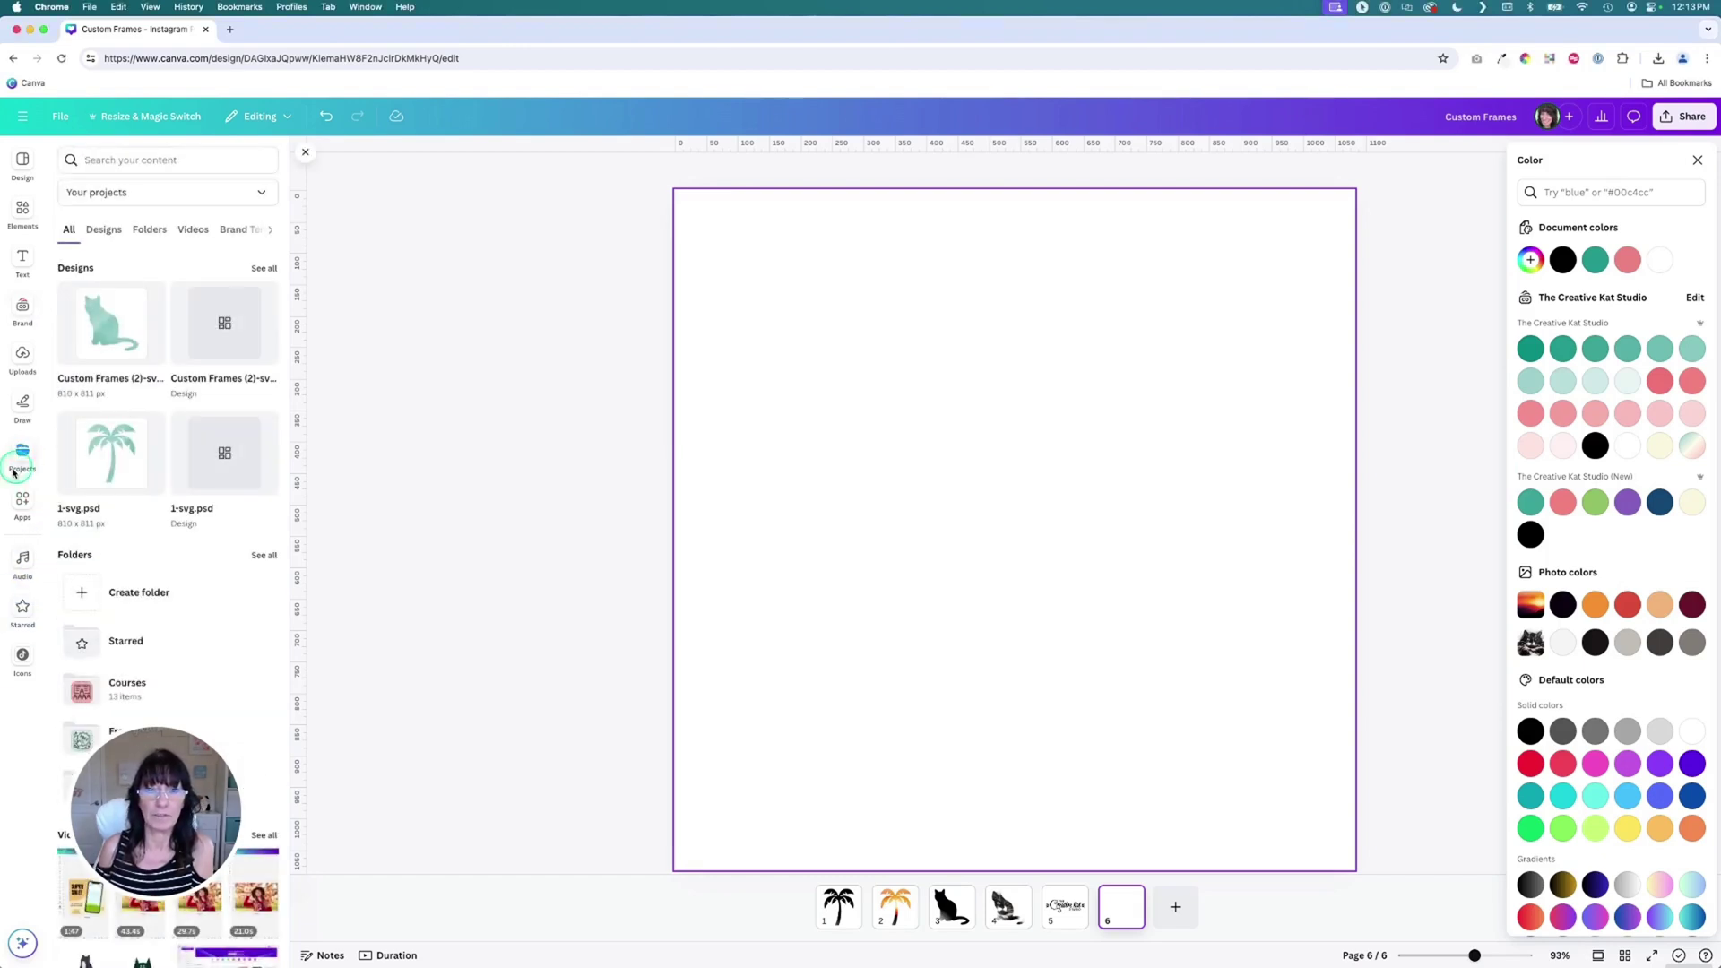
click(22, 358)
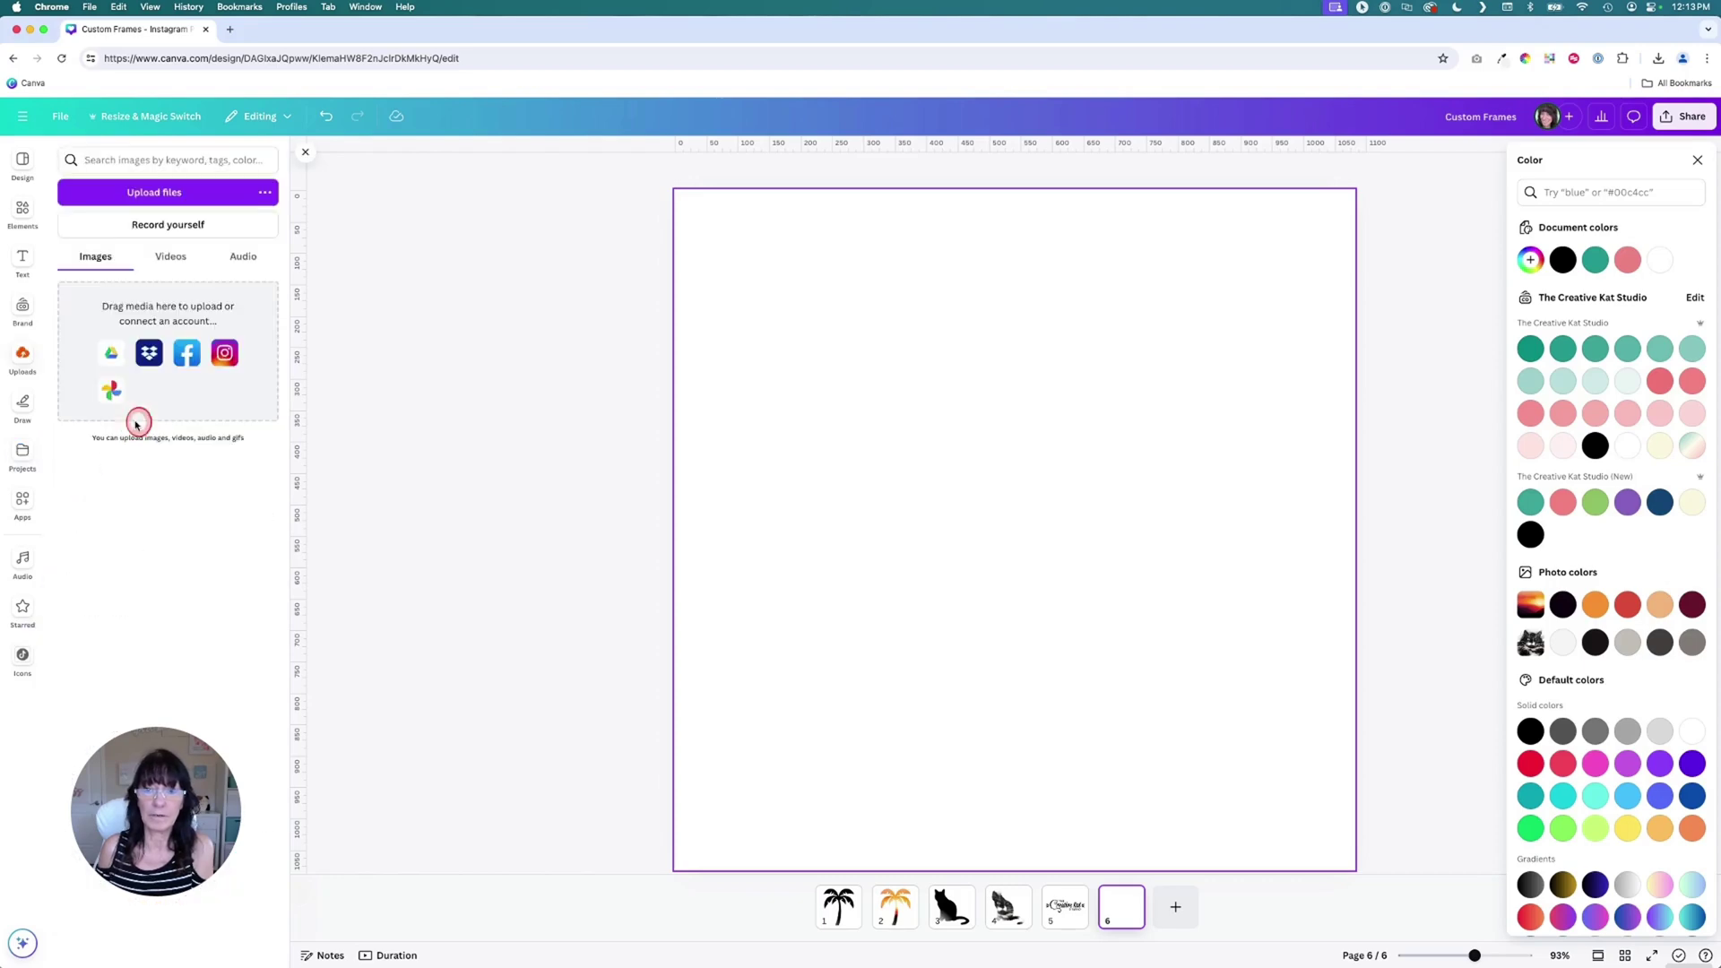
click(22, 457)
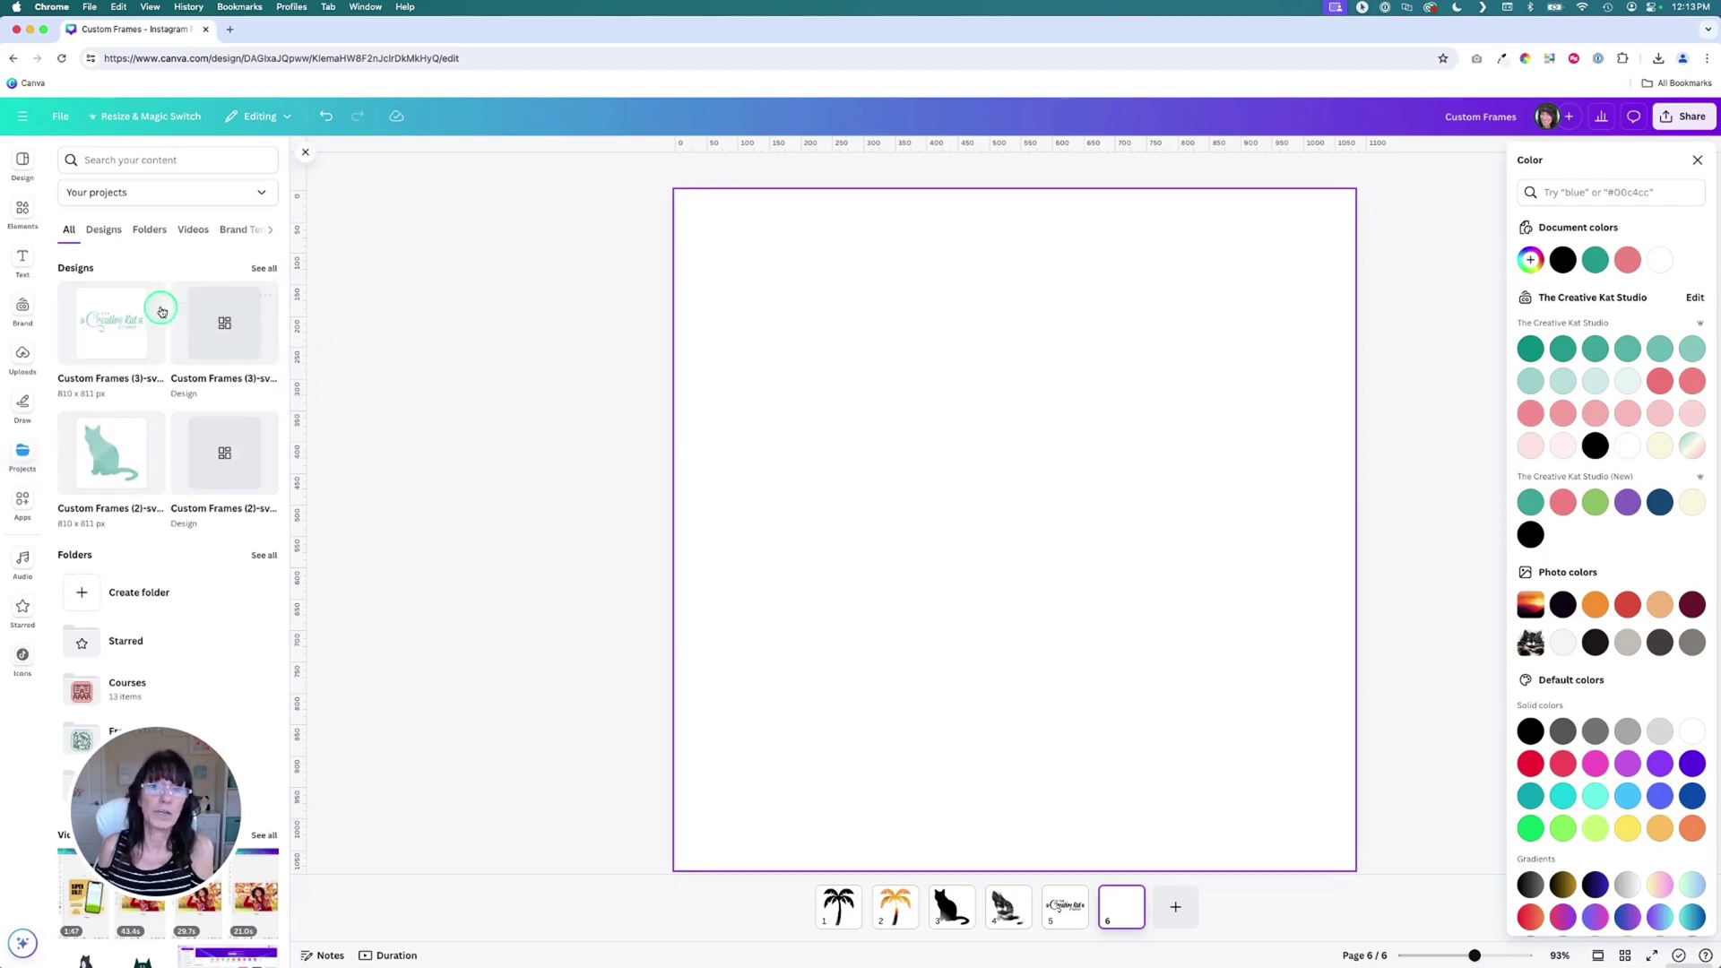
click(108, 333)
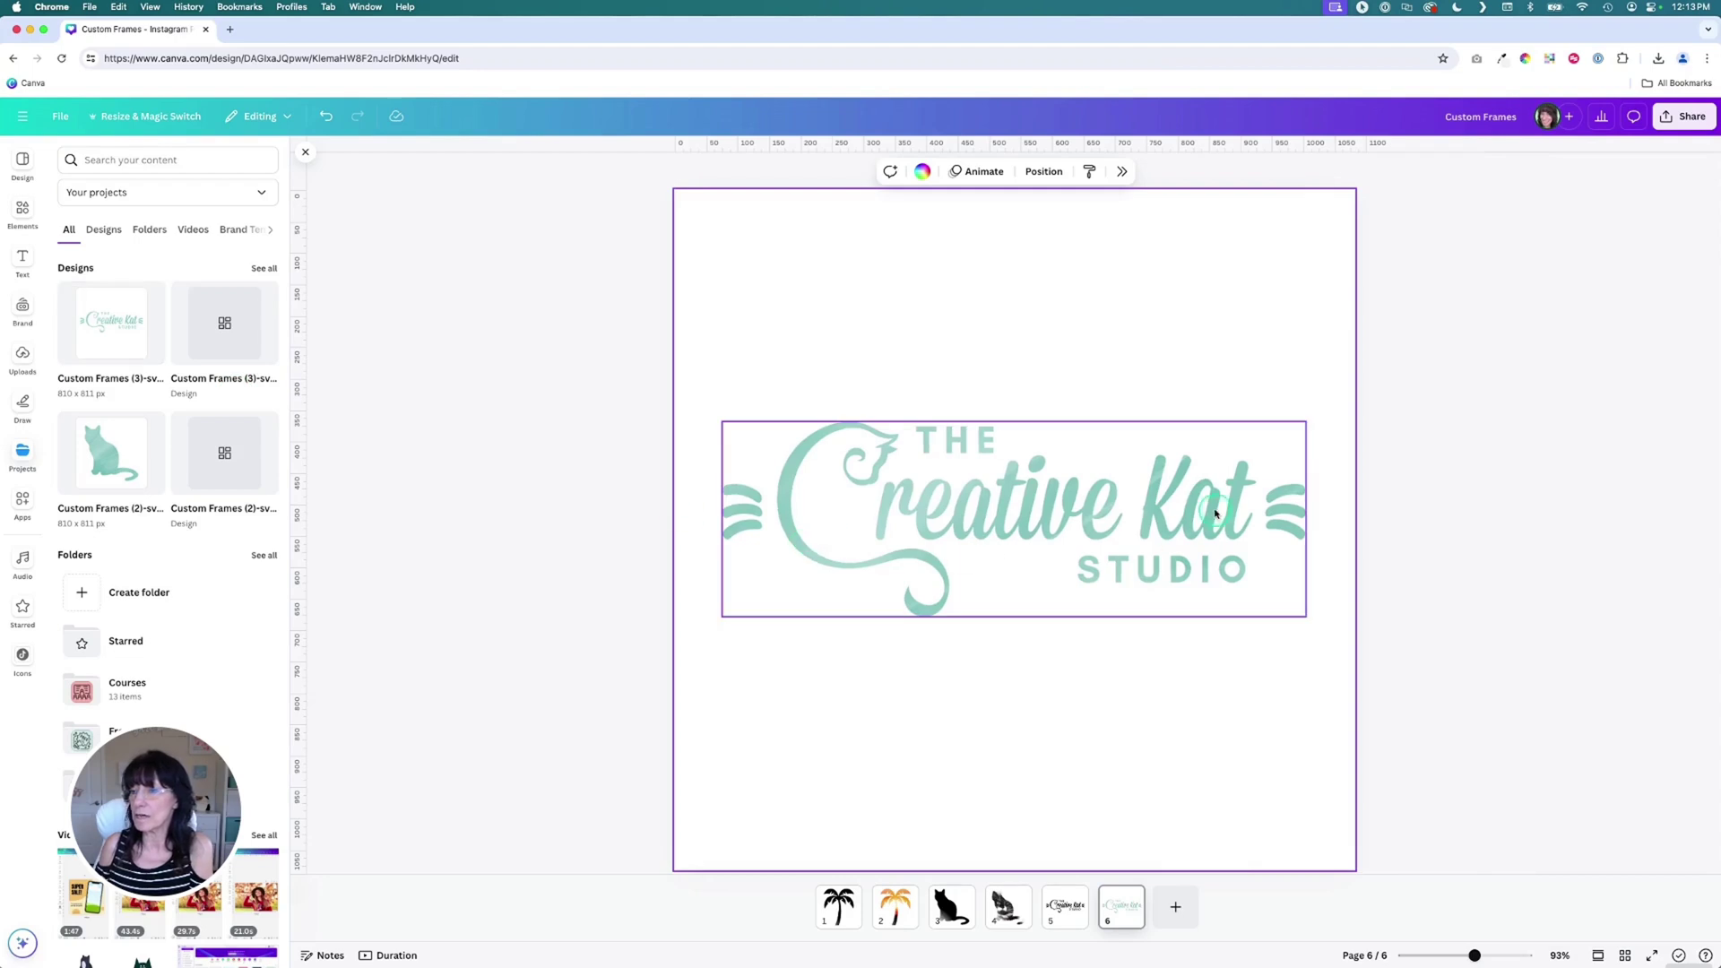
Delete the watercolor texture image from the logo, keeping the empty frame.
click(1038, 511)
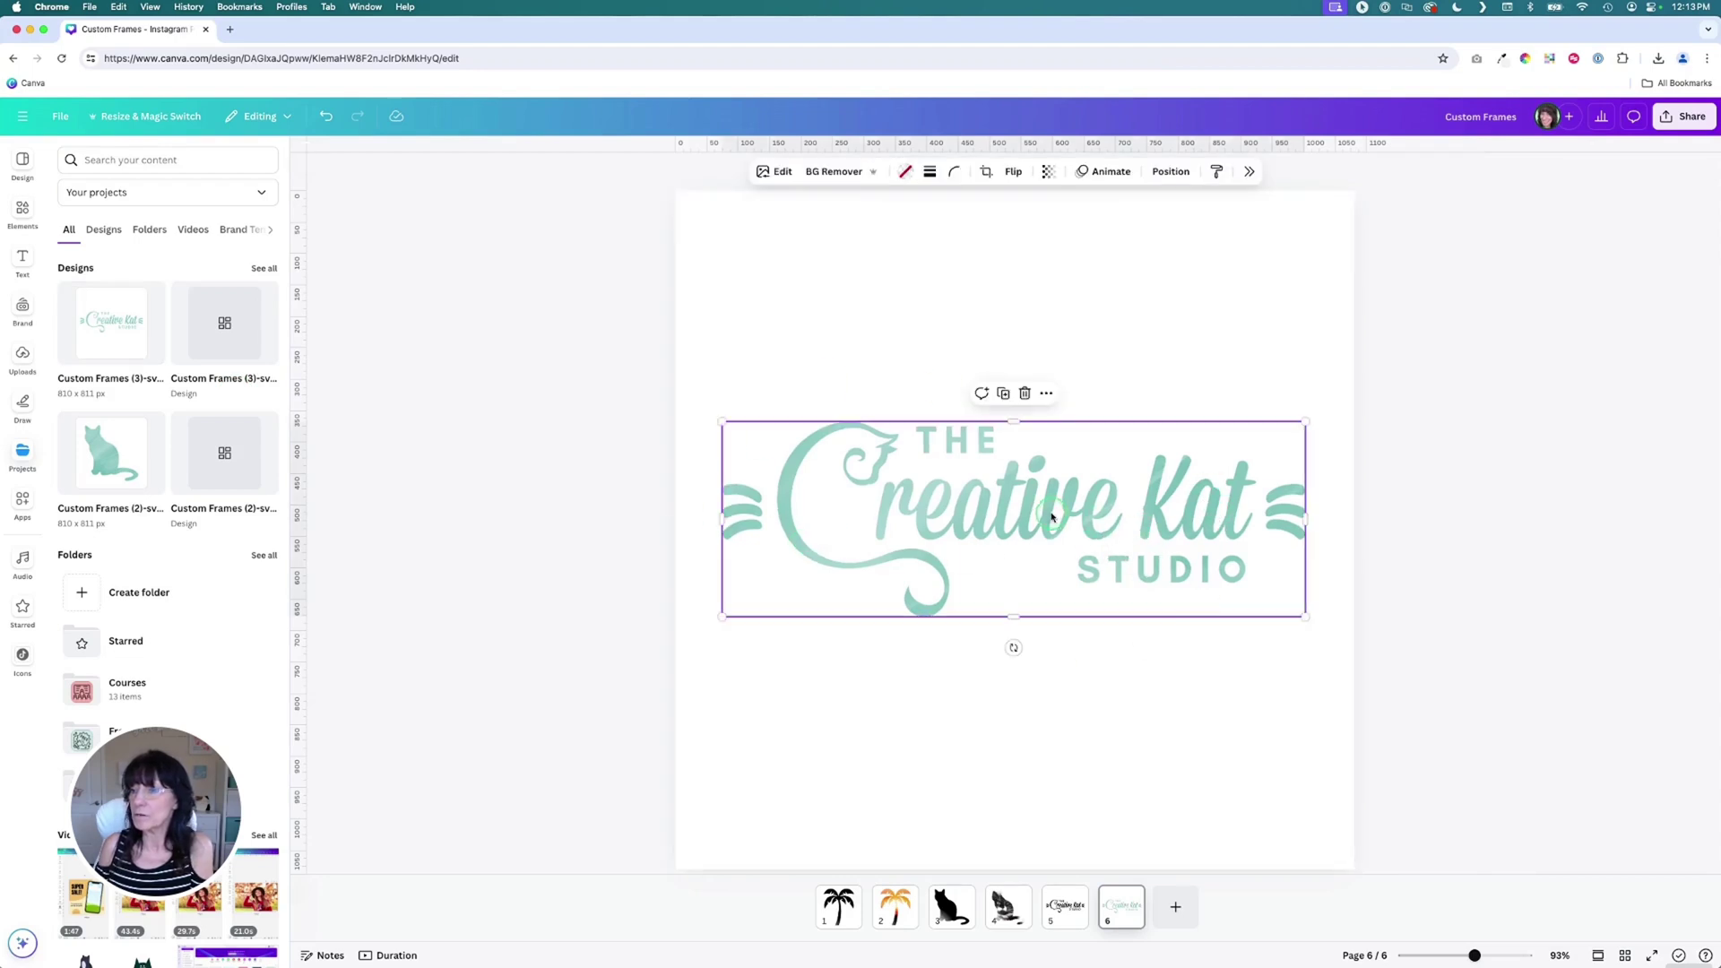
click(1025, 393)
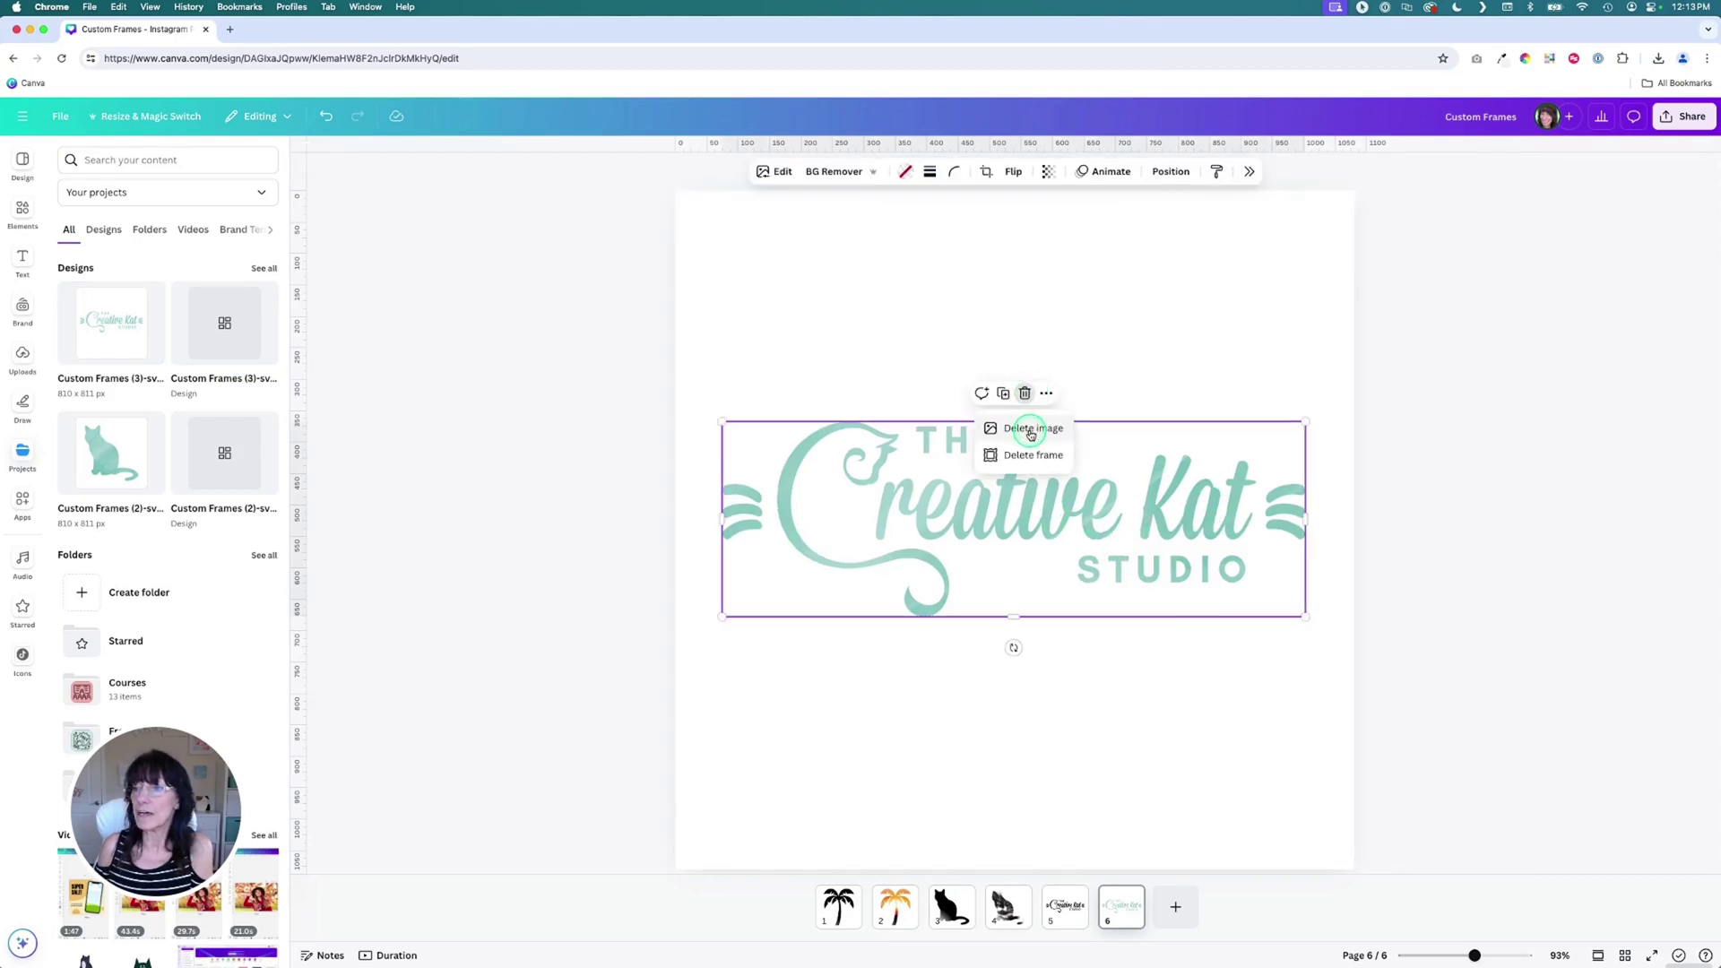
click(1030, 430)
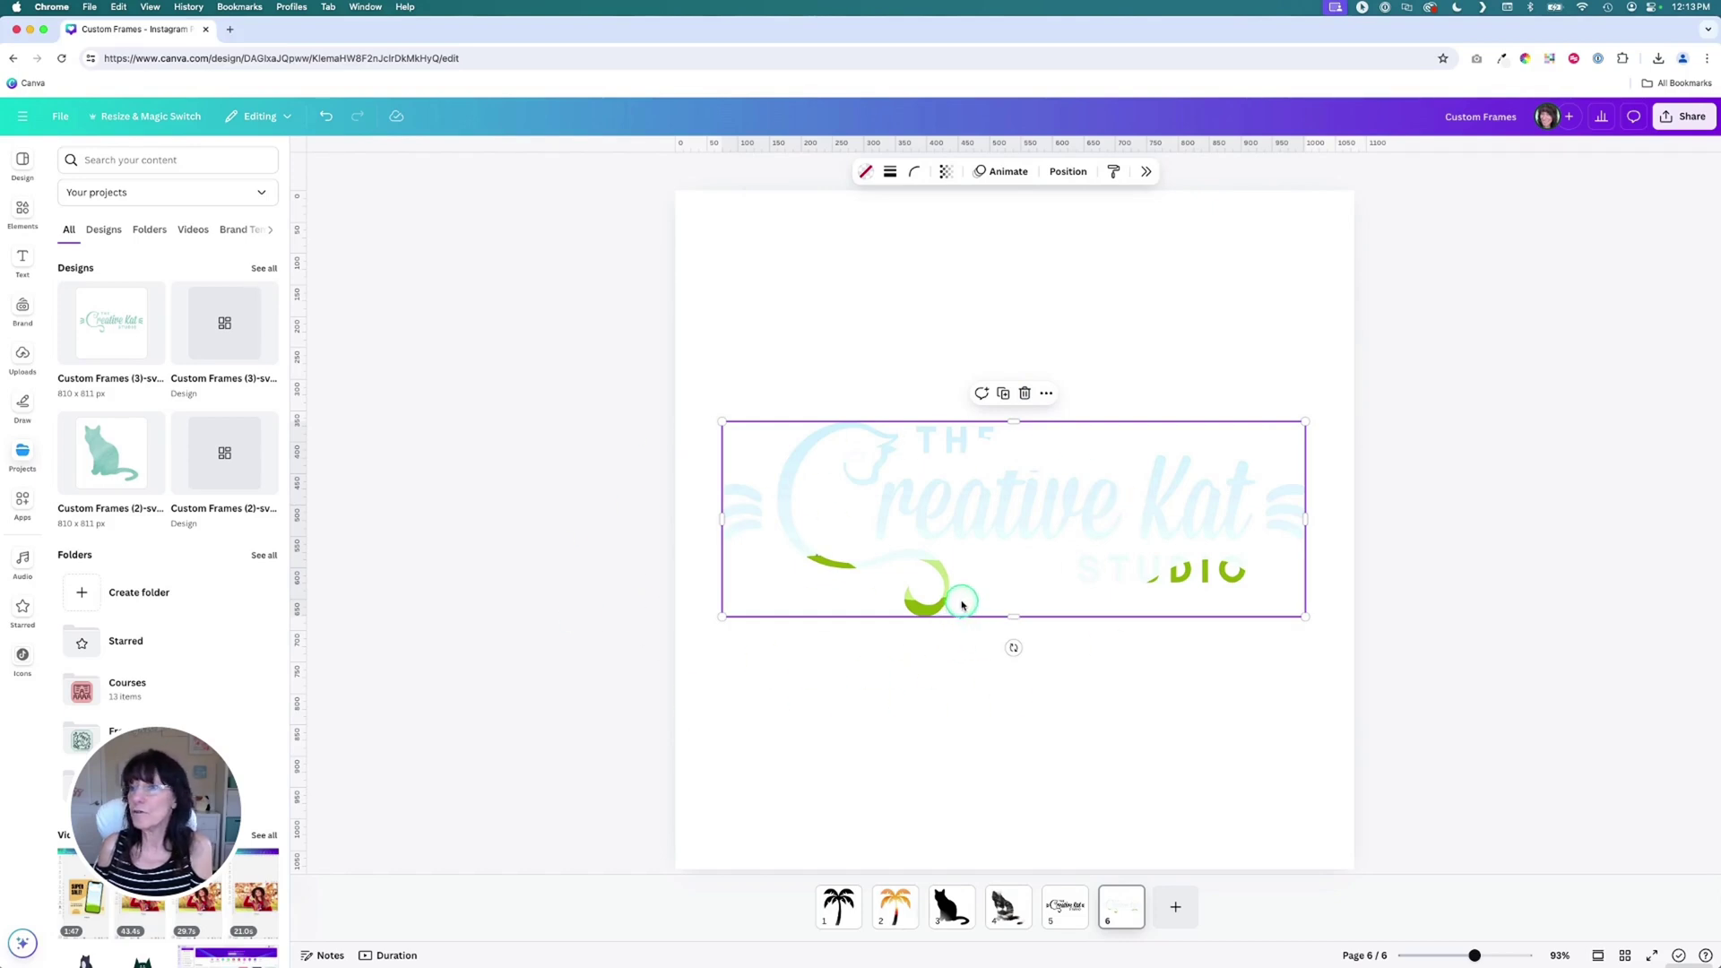
Fill the logo frame with a purple-to-green gradient color.
click(868, 172)
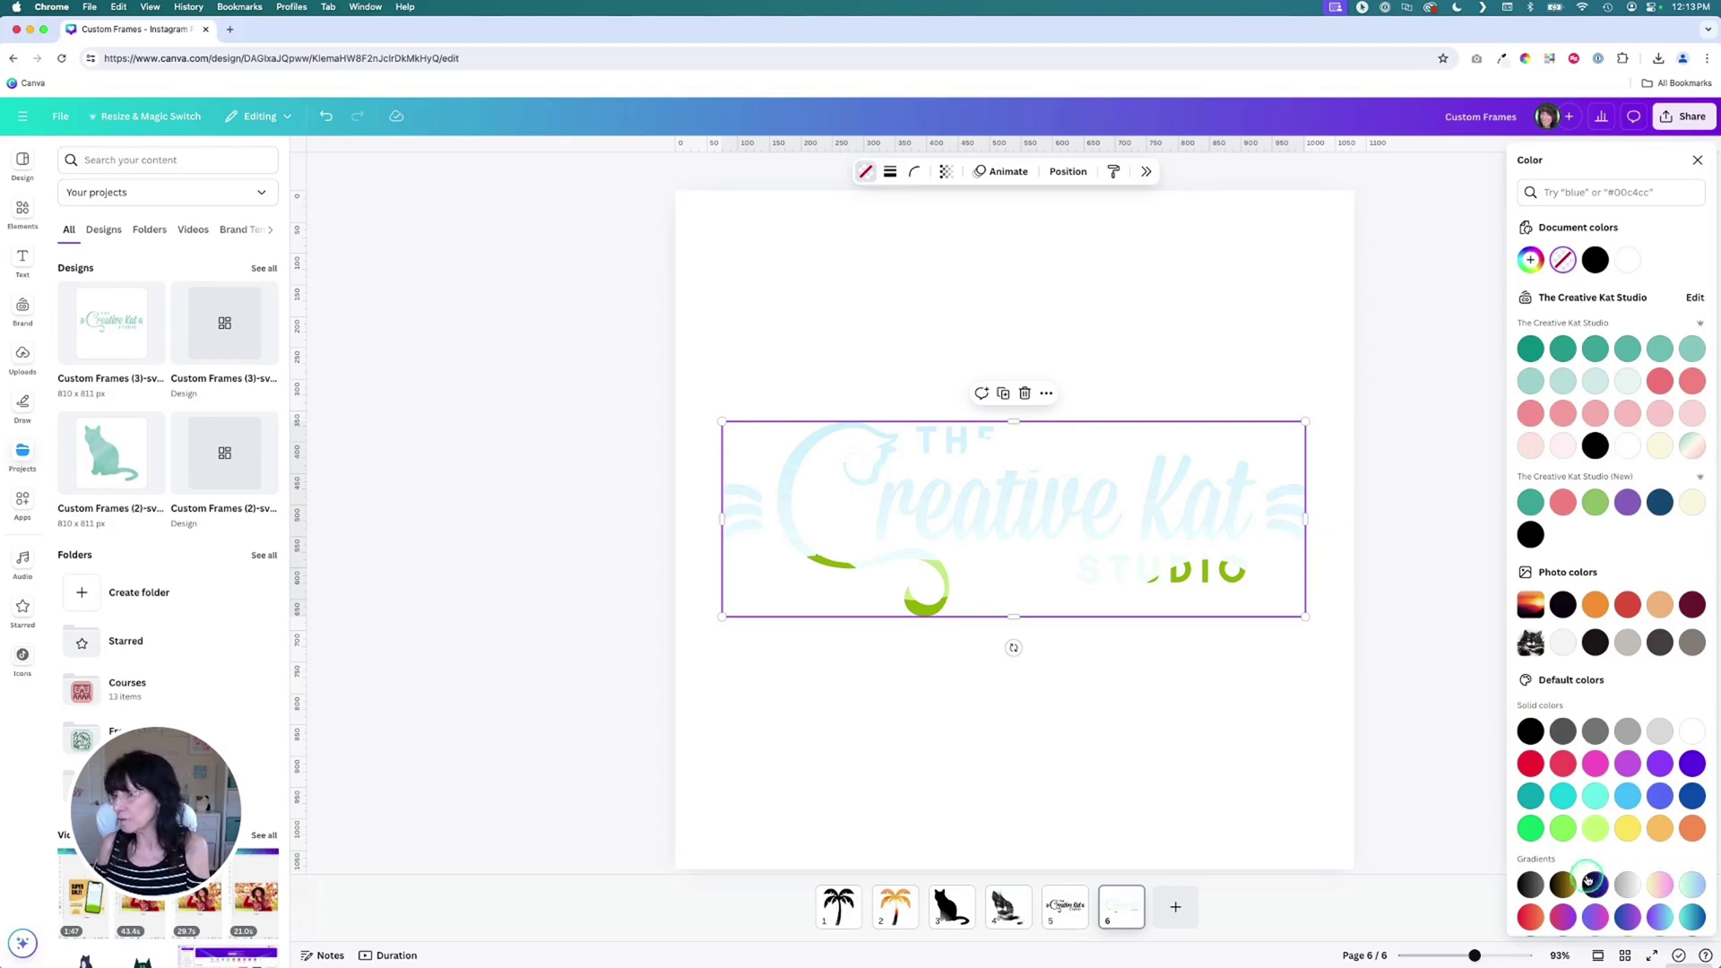
scroll(1587, 871, down, 1)
click(1532, 912)
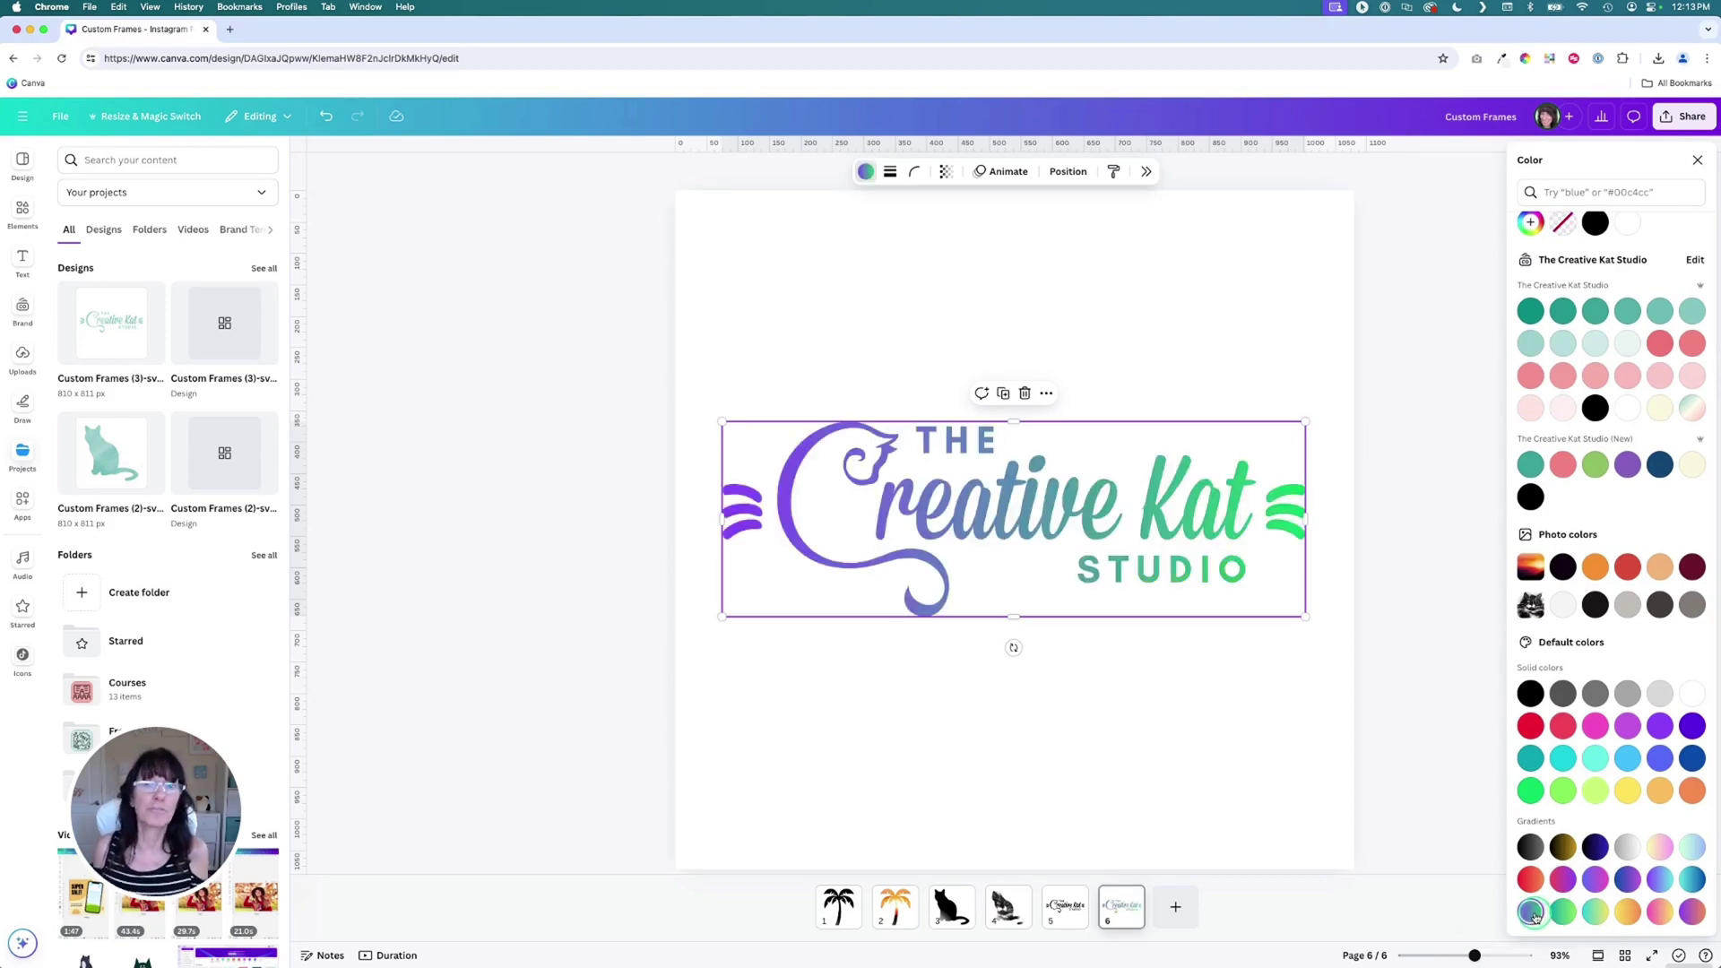